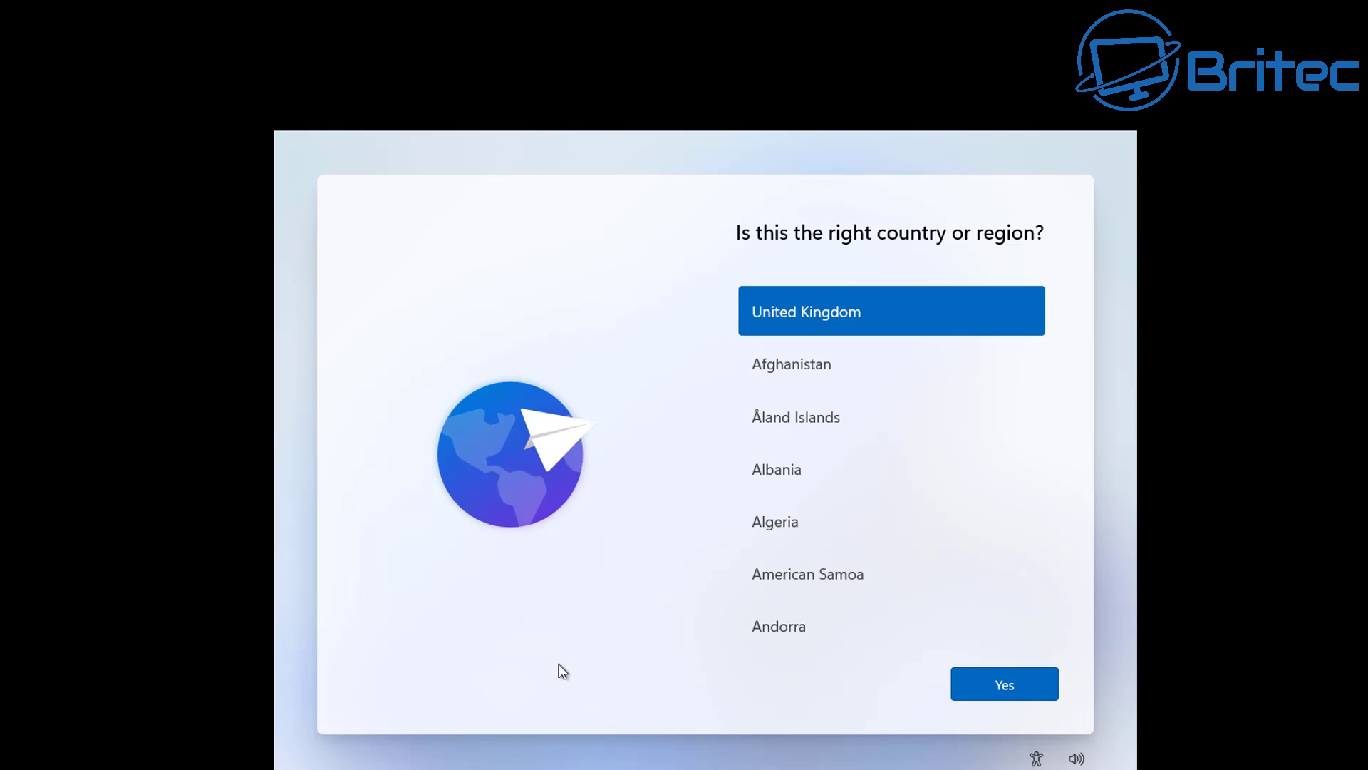
- Bring up Command Prompt over setup and enter the OOBE\BYPASSNRO bypass command
key("shift+F10")
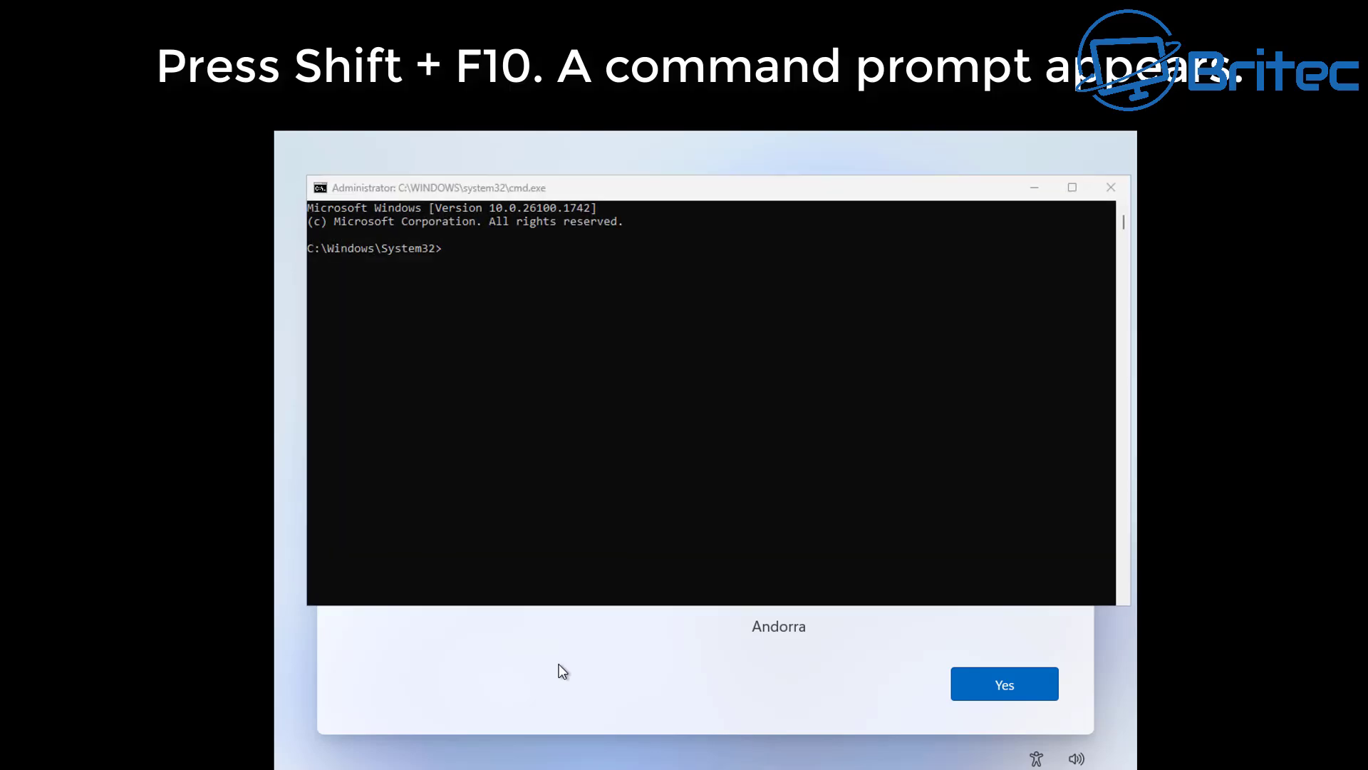
left_click_drag(630, 197, 617, 272)
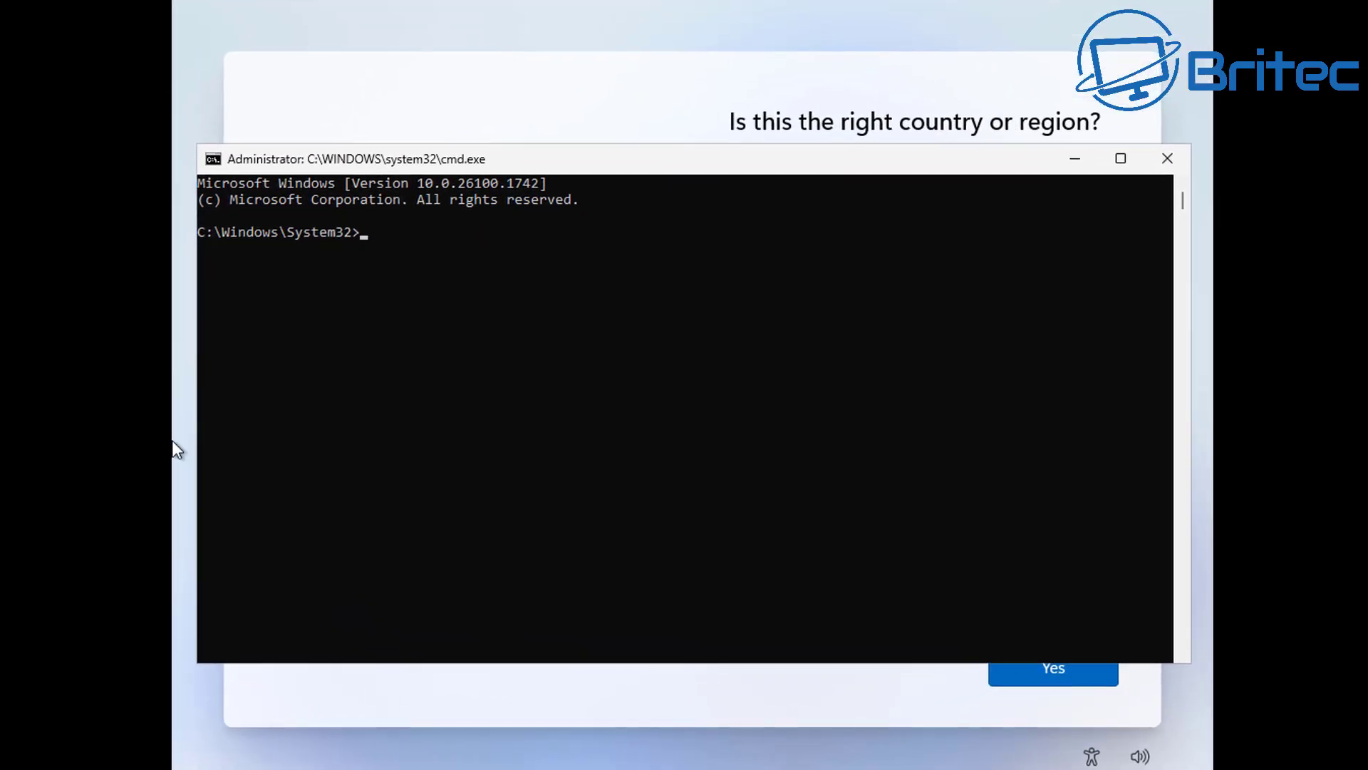
type("OOBE\\")
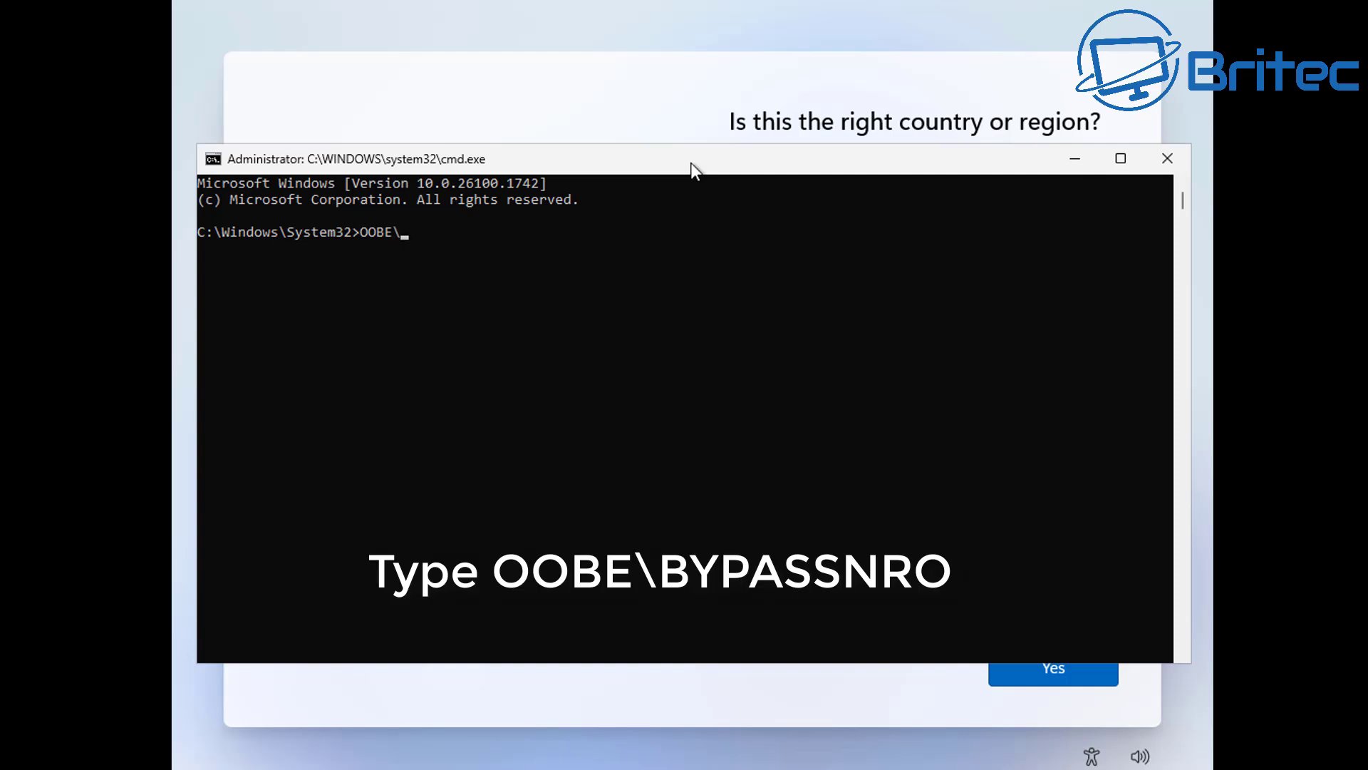
type("BYPASSNRO")
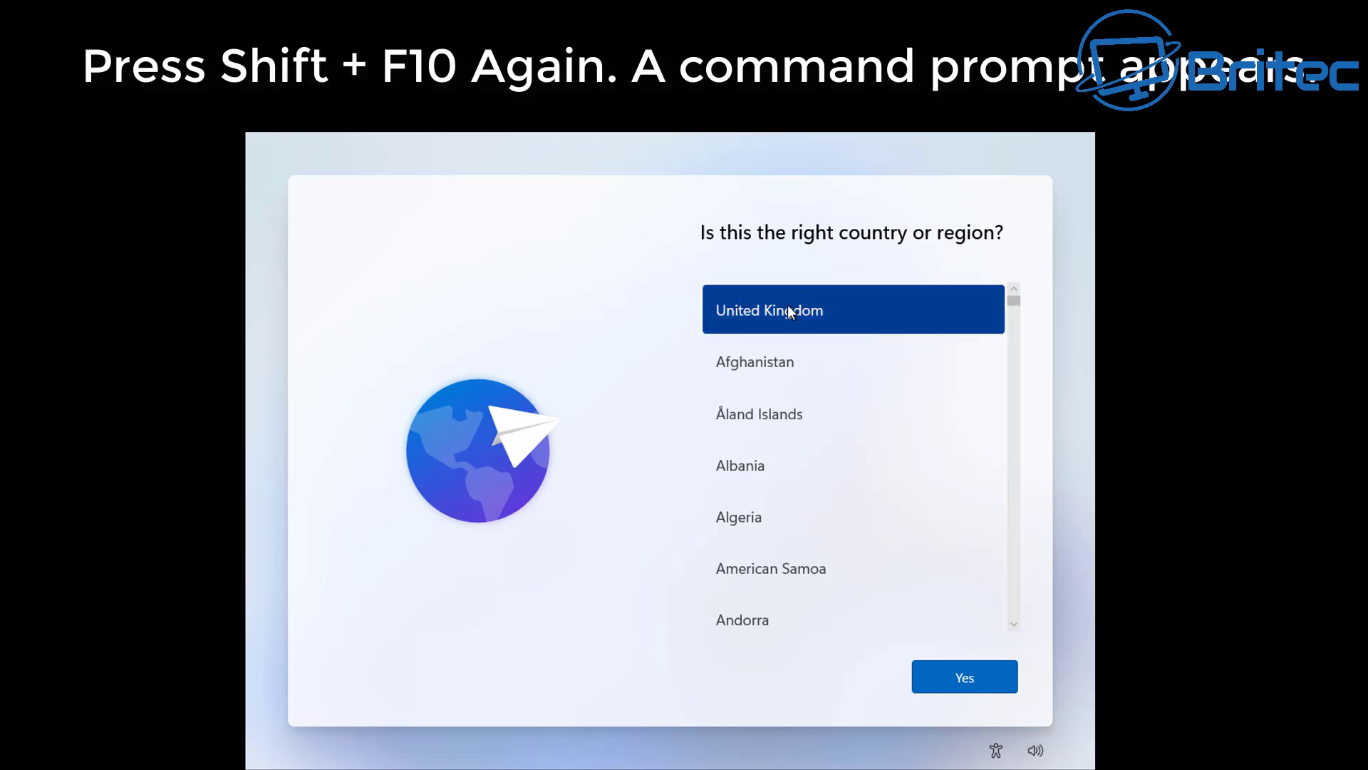
- Reopen Command Prompt over setup and run ipconfig /release to take the PC offline
key("shift+F10")
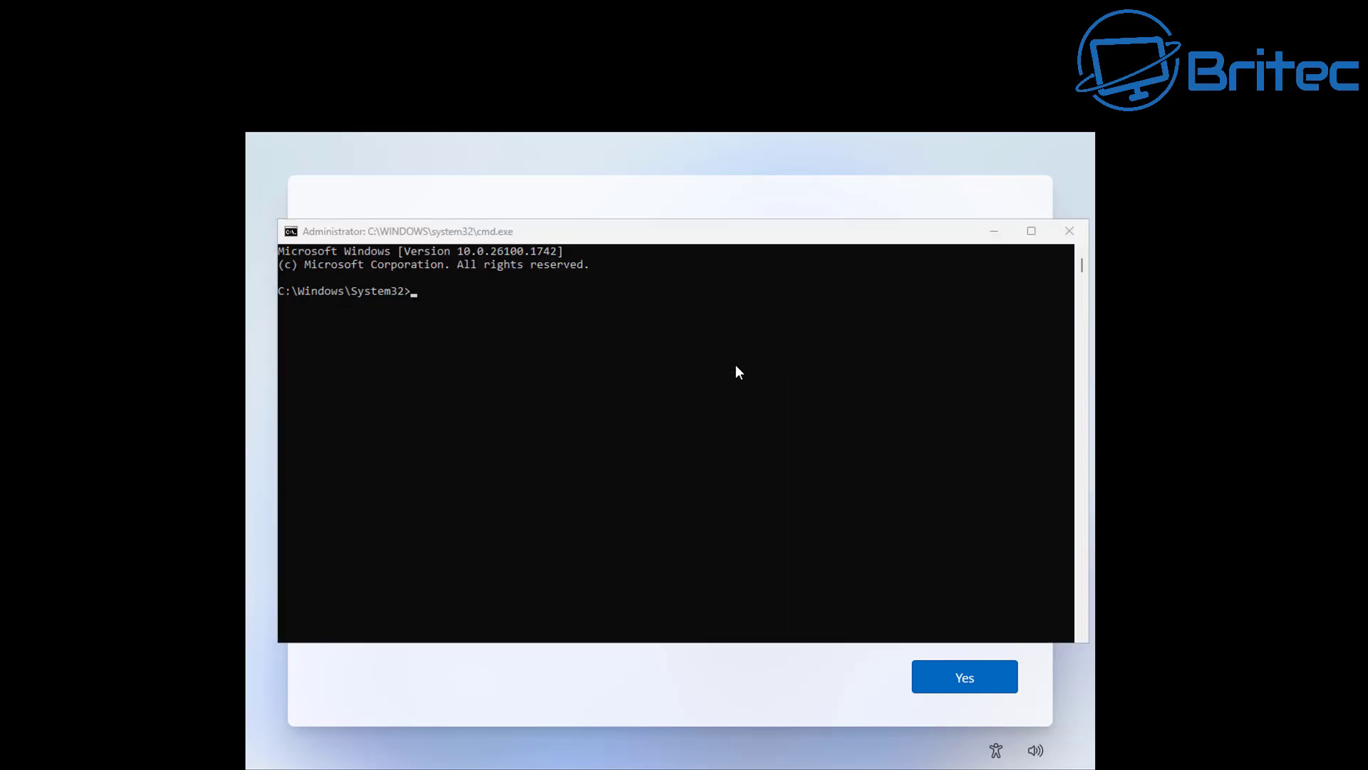
left_click_drag(559, 230, 549, 241)
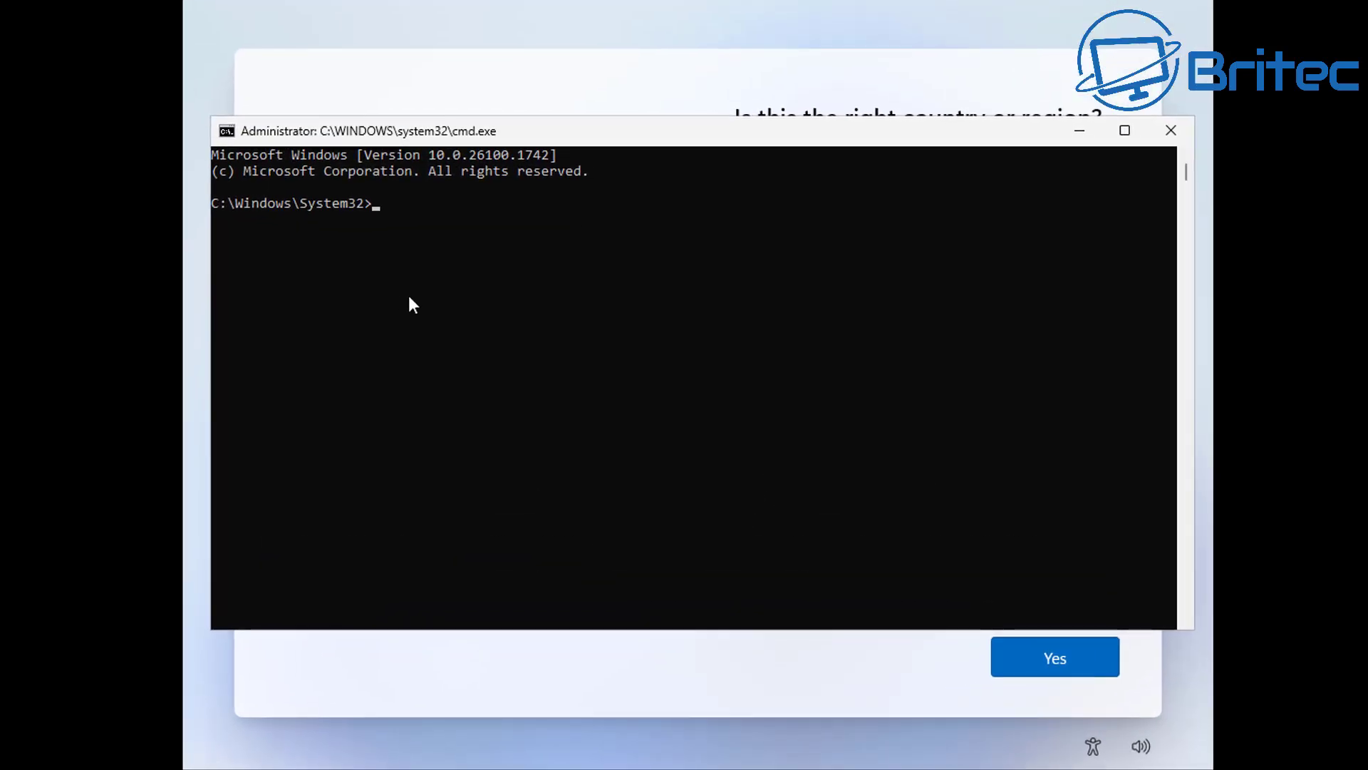
type("ipco")
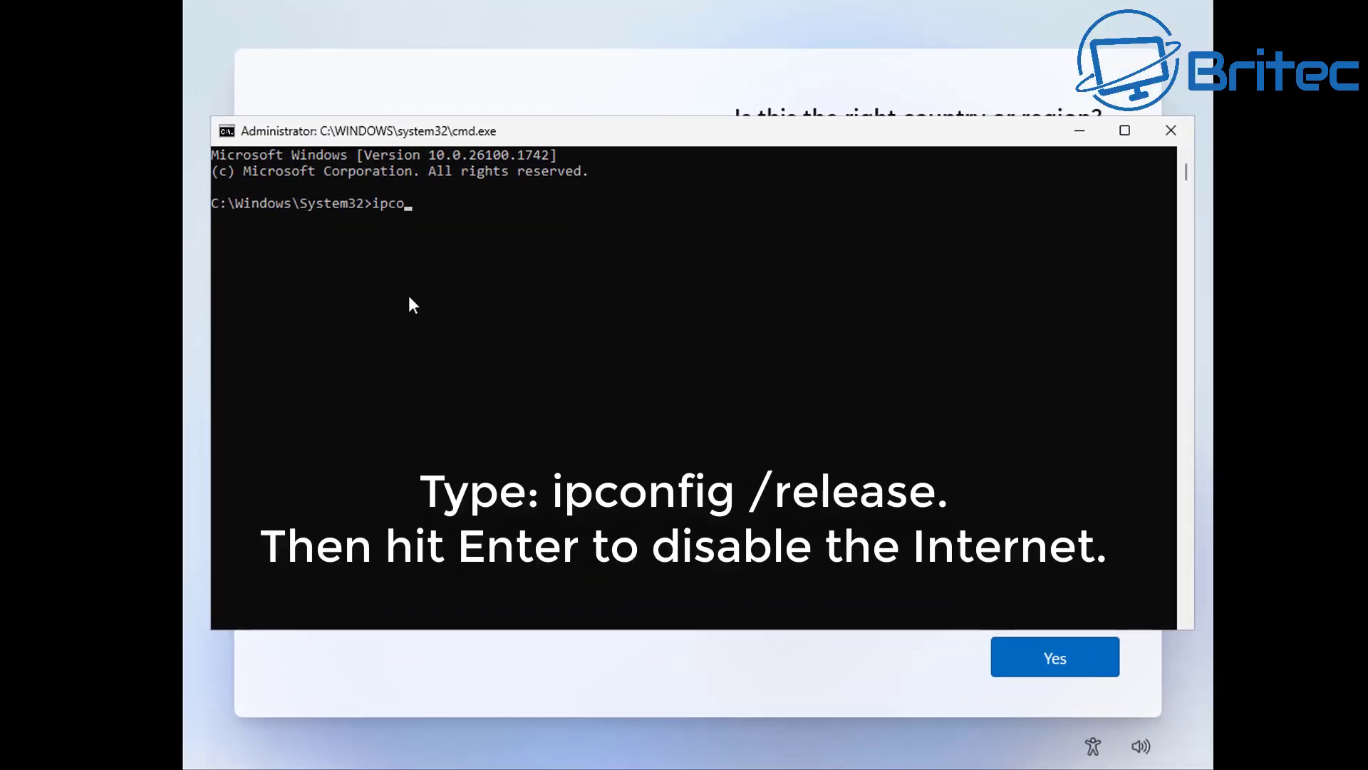
type("nfig /r")
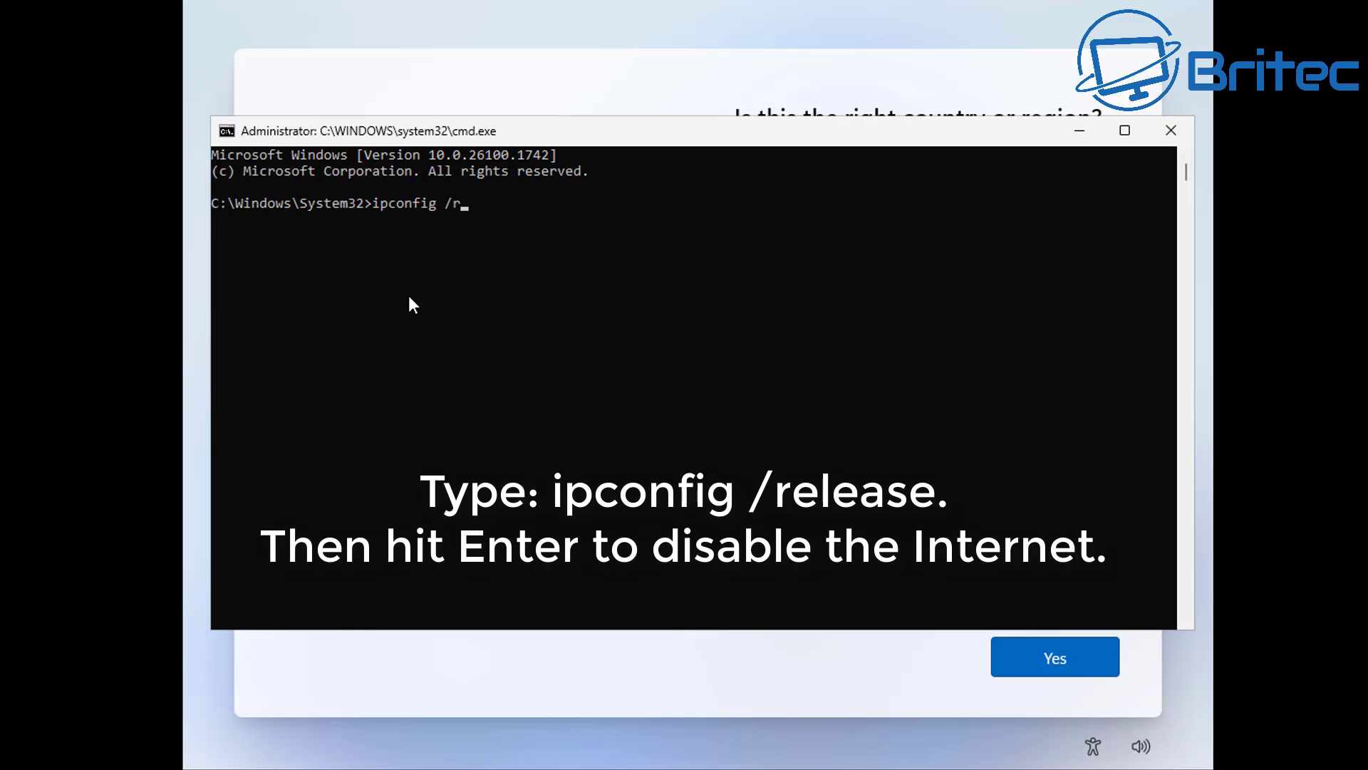
type("elease")
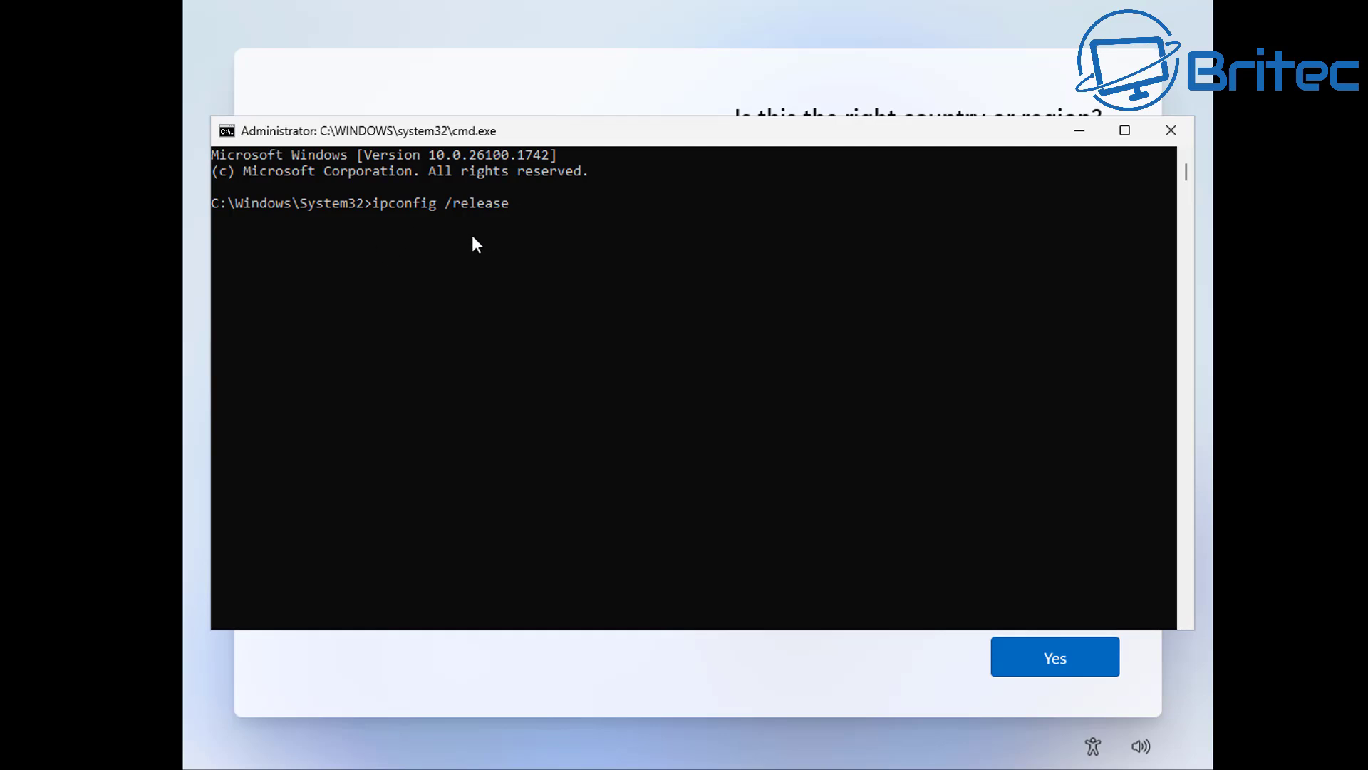
key("Return")
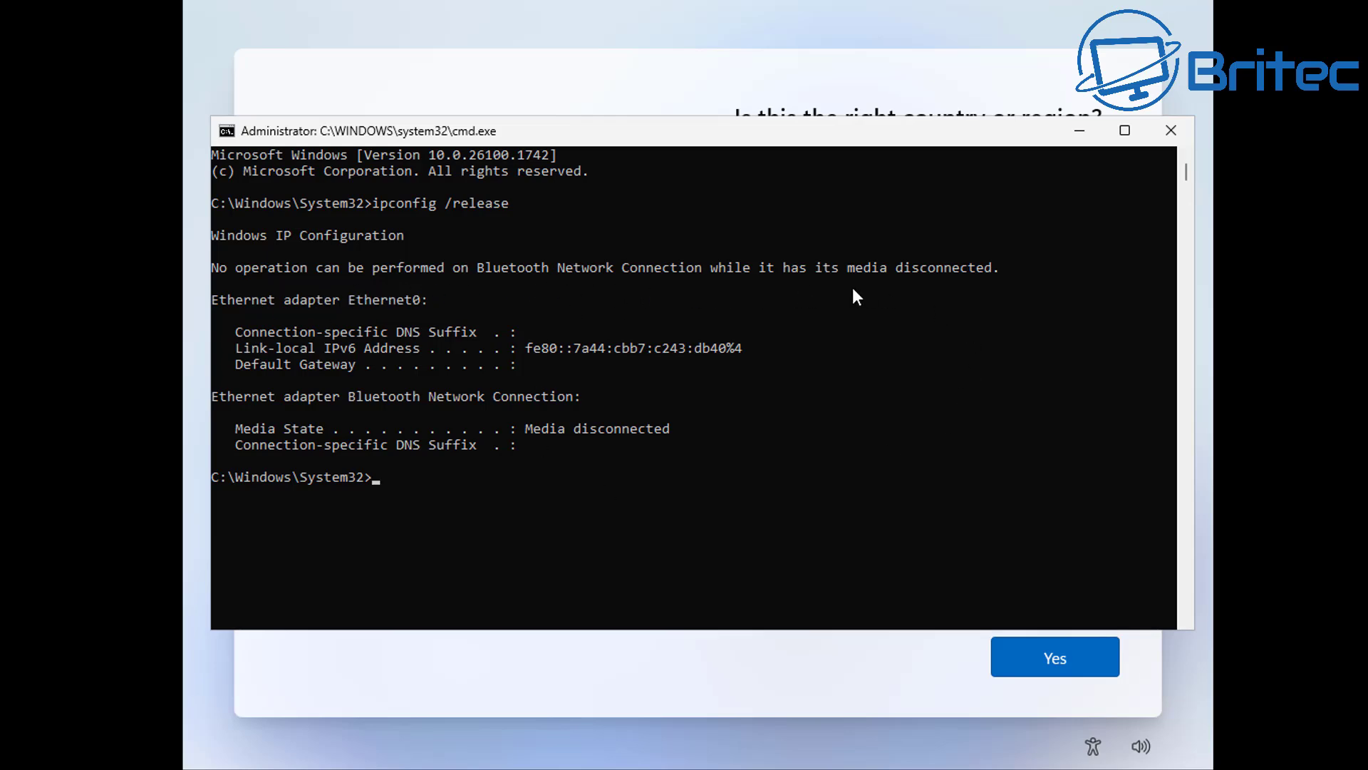
- Close Command Prompt, confirm United Kingdom as region and keyboard, and skip a second layout
left_click(1168, 139)
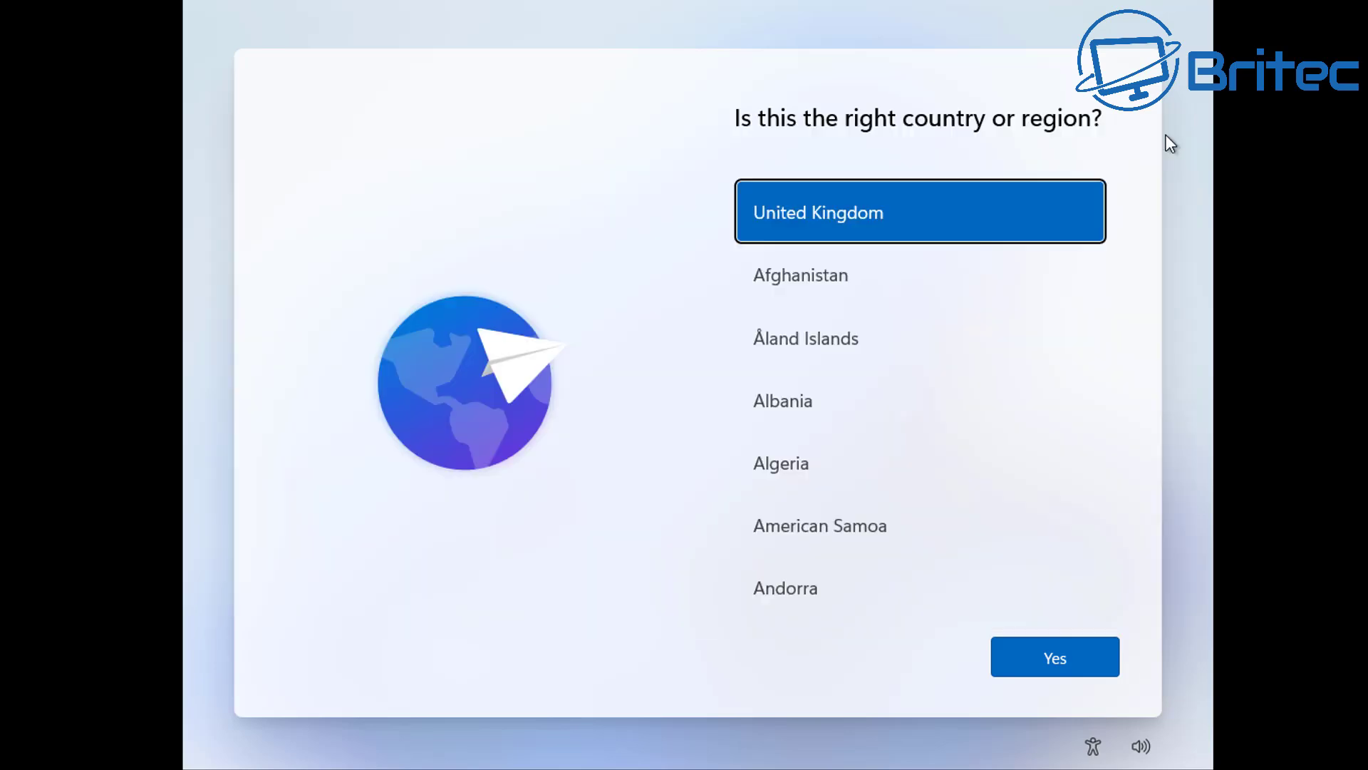
left_click(1085, 666)
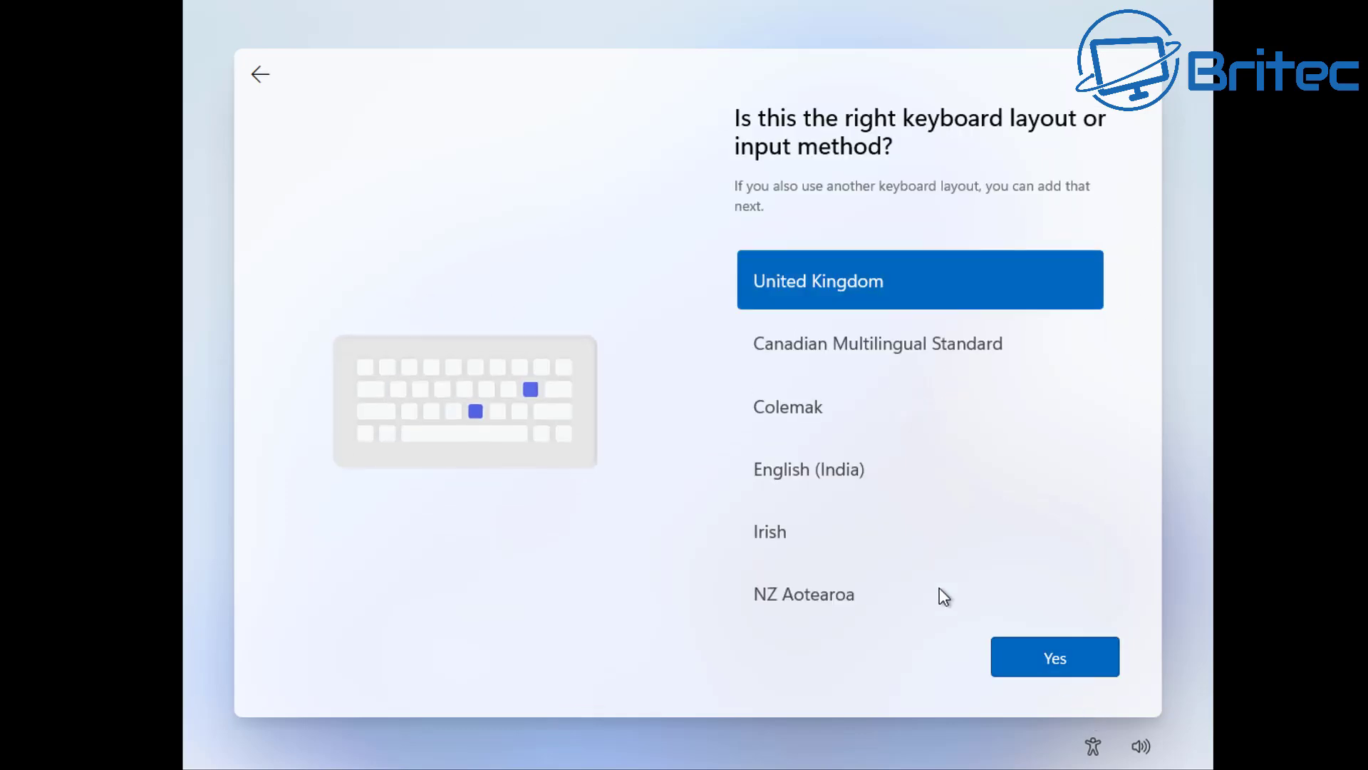
left_click(1076, 658)
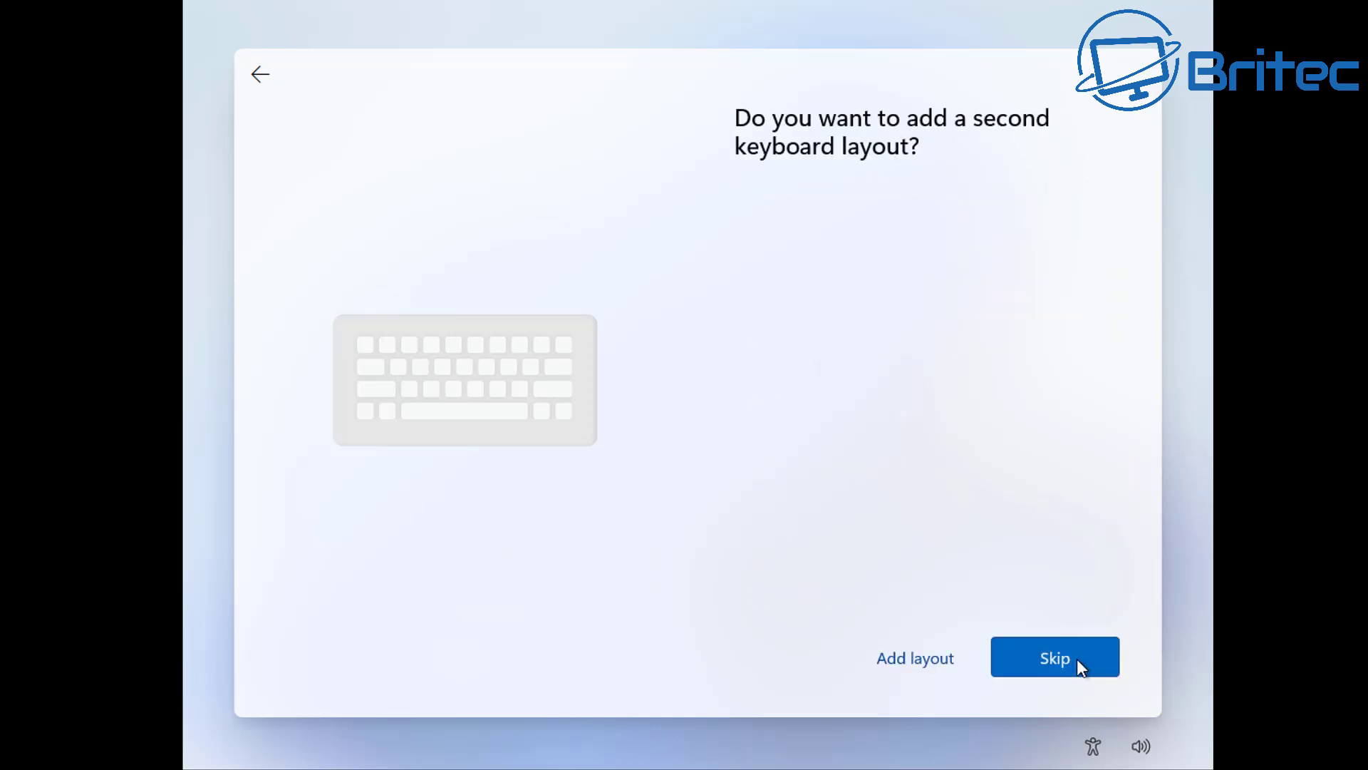
left_click(1076, 659)
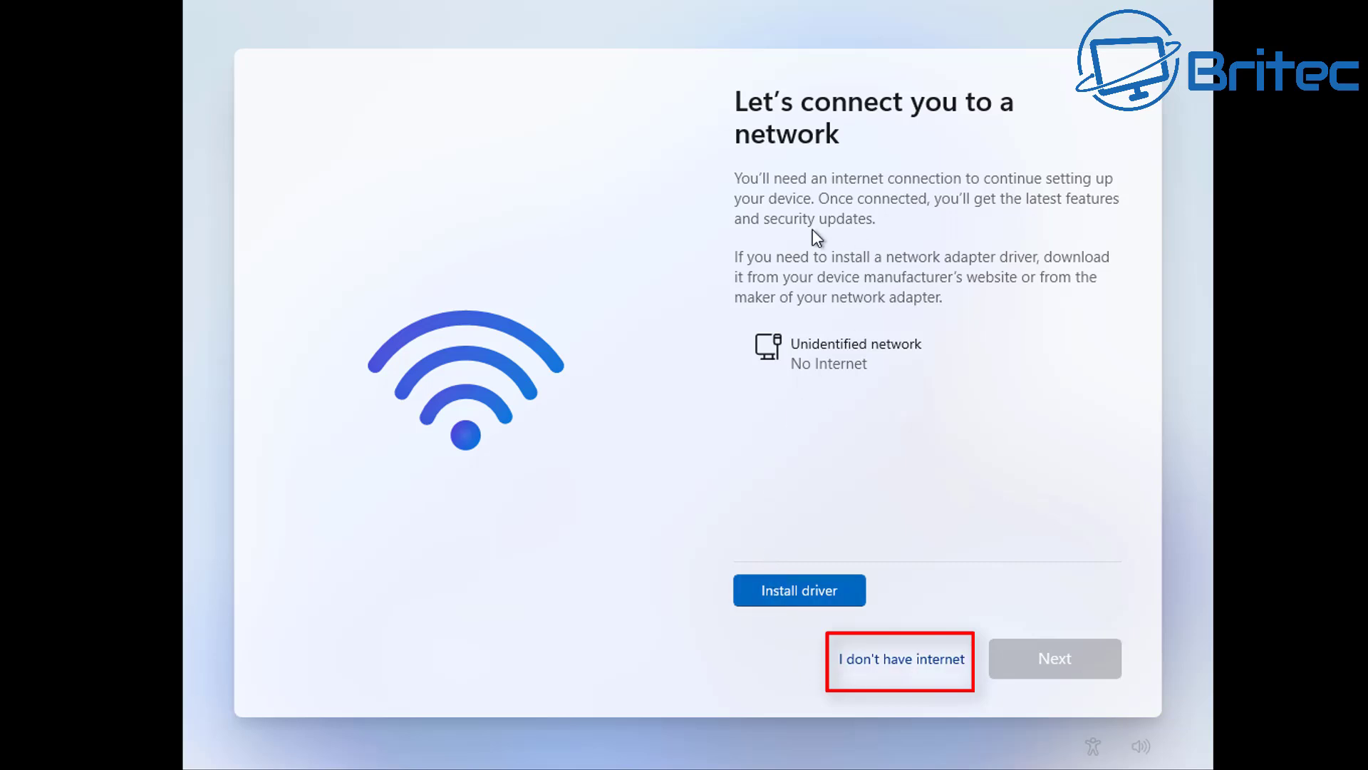
- Continue without internet and create a local account with a user name and no password
left_click(921, 657)
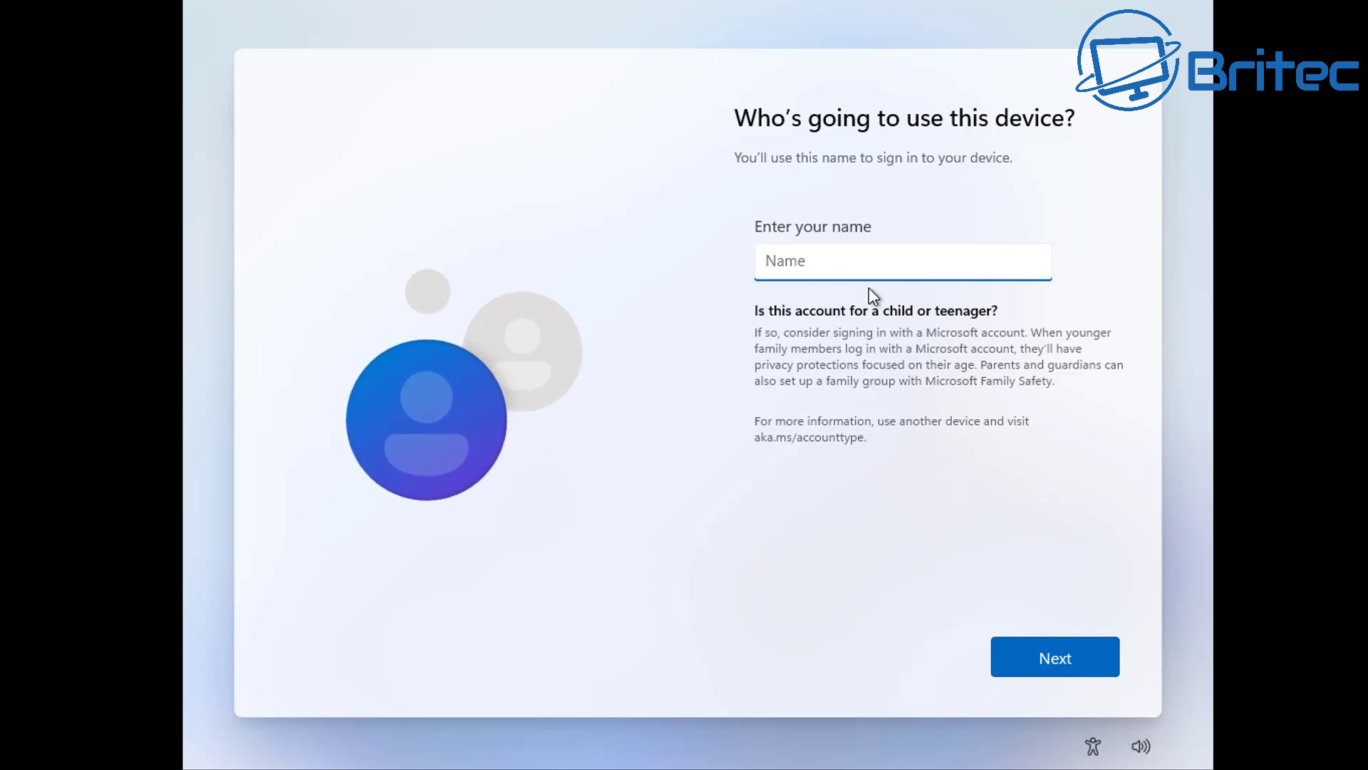
type("Britec")
left_click(1061, 655)
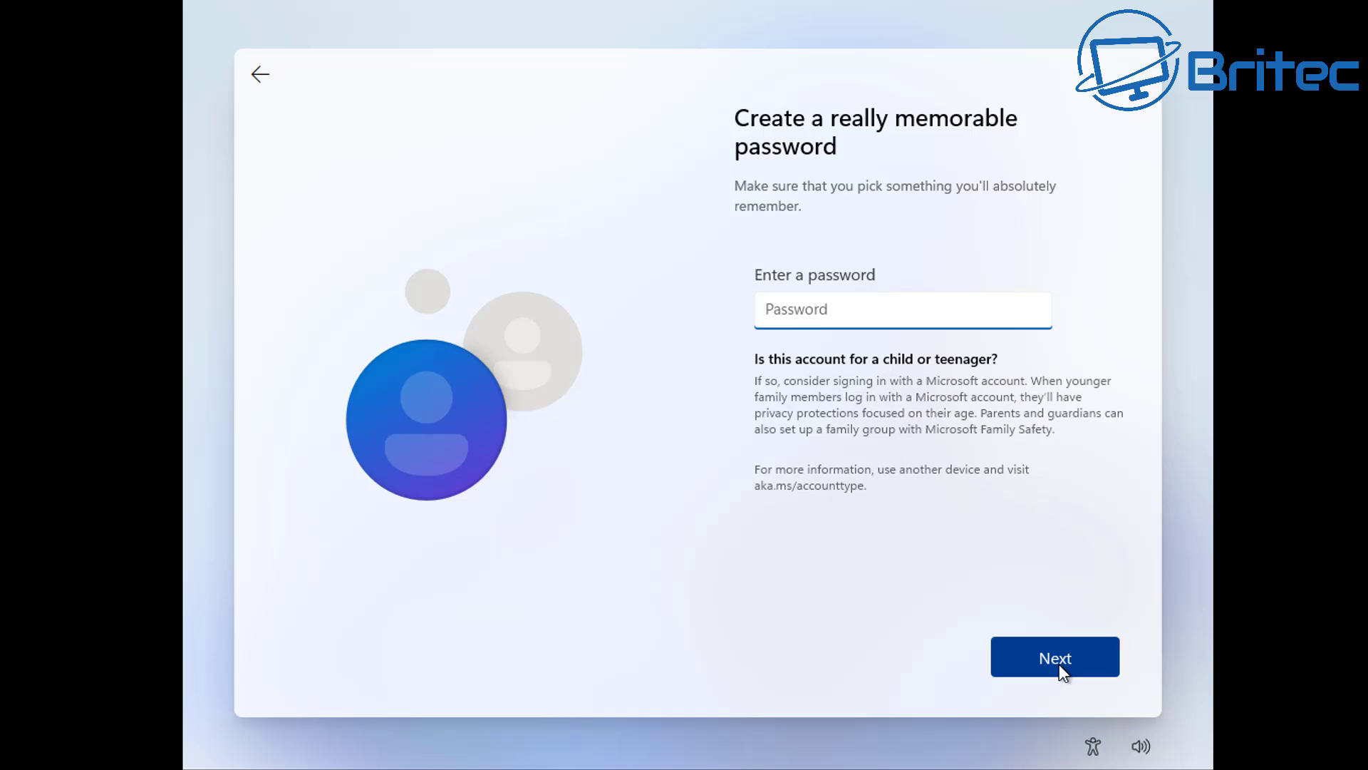
left_click(1059, 666)
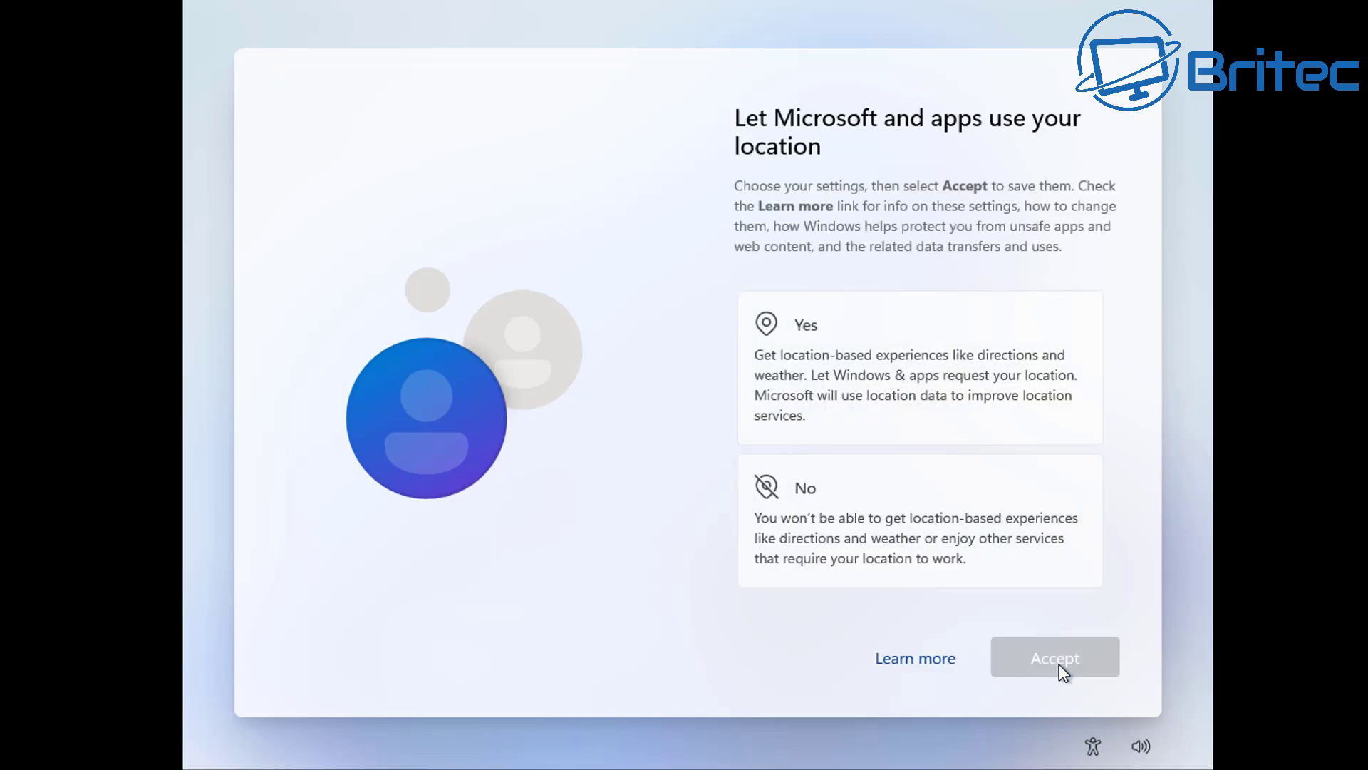
- Decline location, Find my device, inking/typing and tailored experiences; limit diagnostic data to required only
left_click(919, 533)
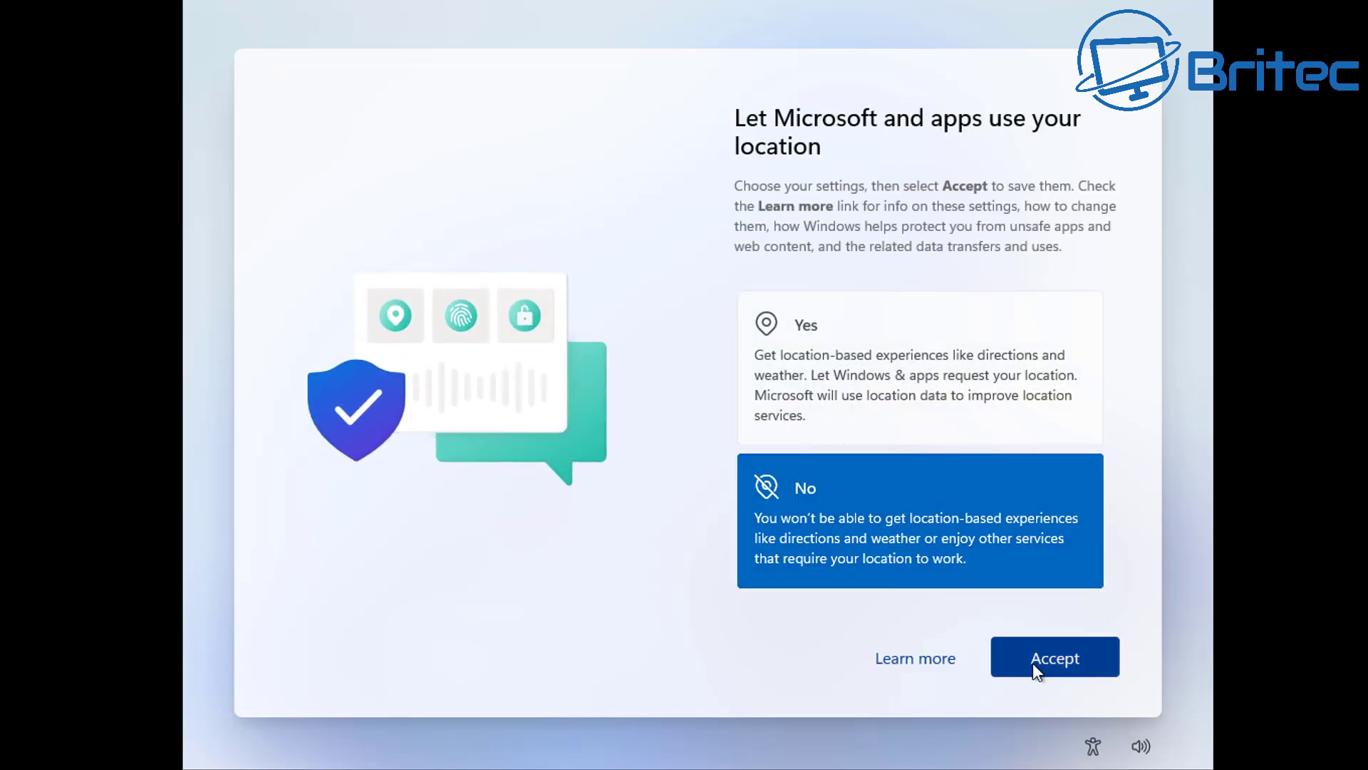
left_click(1032, 663)
left_click(881, 479)
left_click(1007, 660)
left_click(920, 592)
left_click(1051, 664)
left_click(898, 506)
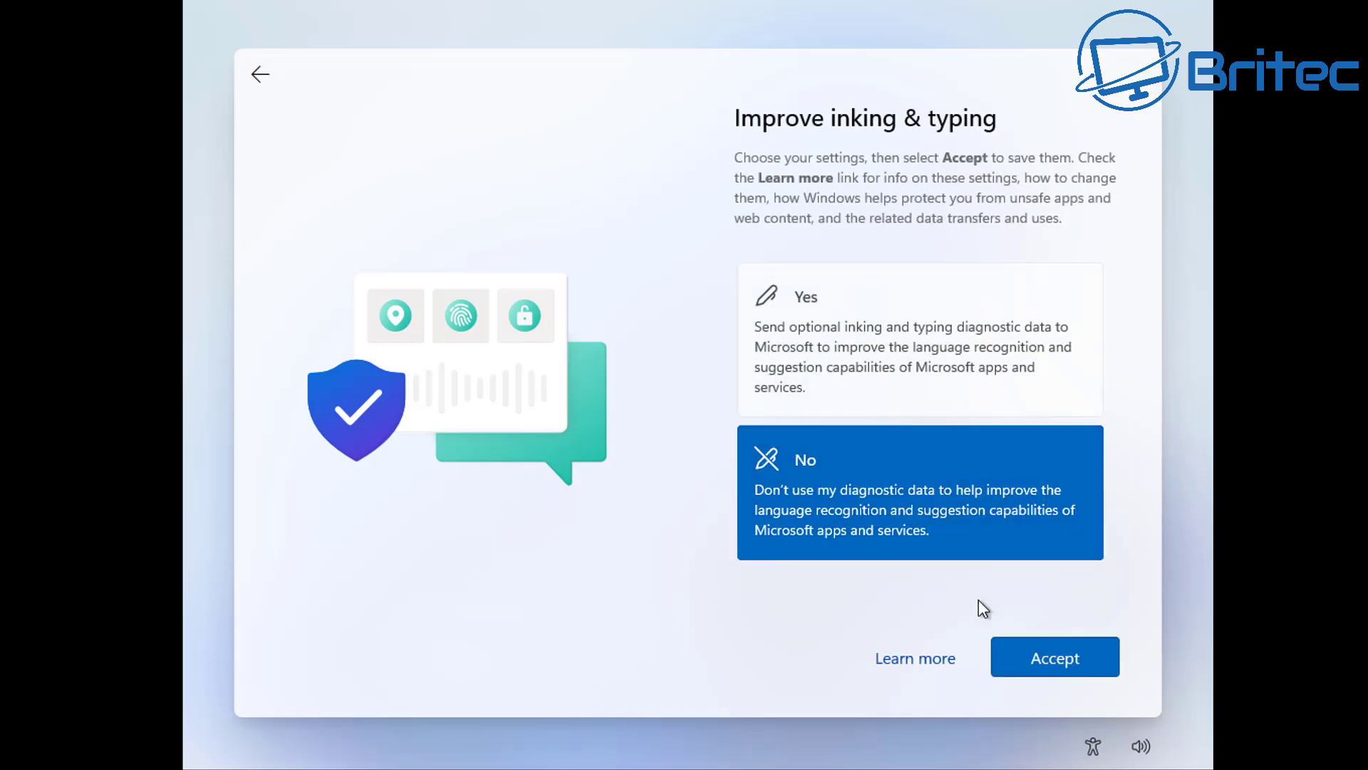
left_click(1040, 657)
left_click(926, 537)
left_click(1042, 665)
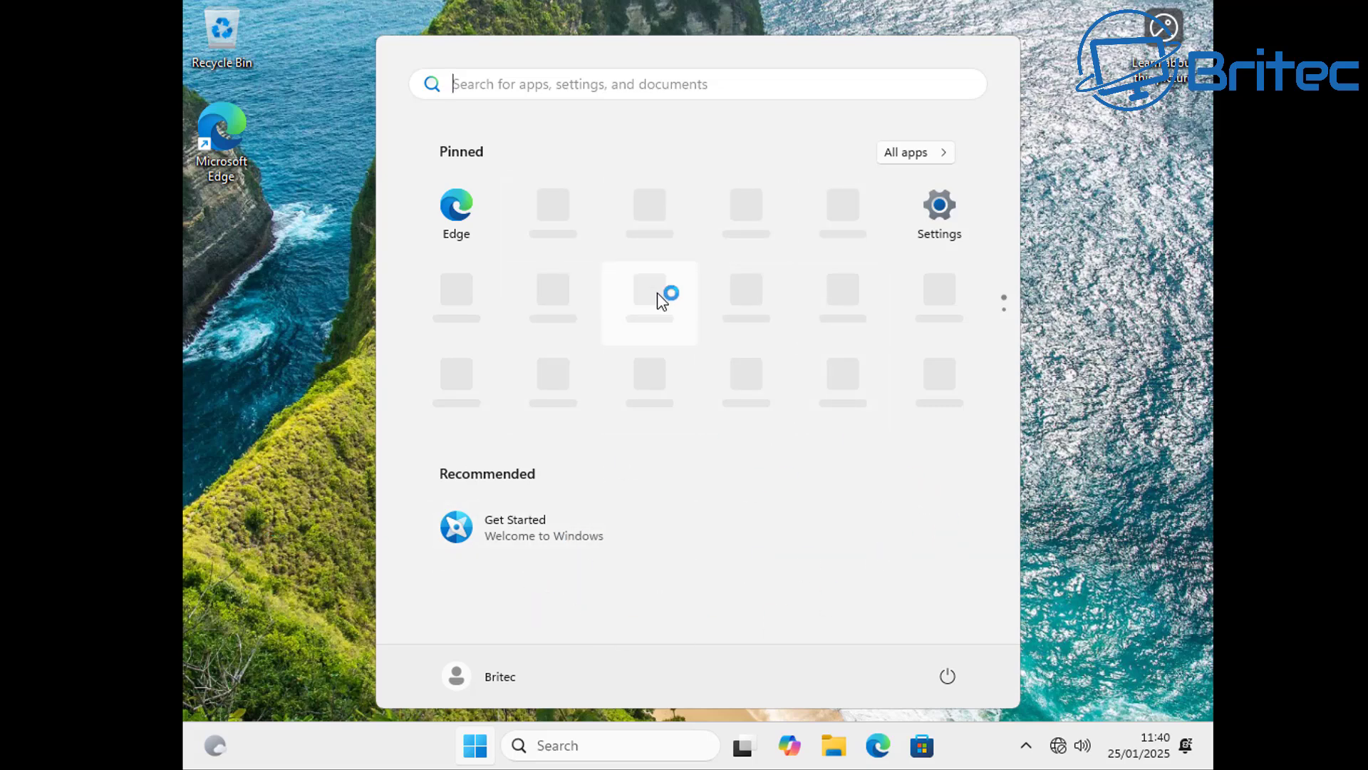
- Set the desktop's display resolution to 1920 × 1080, keep the change, and close Settings
mouse_move(1060, 758)
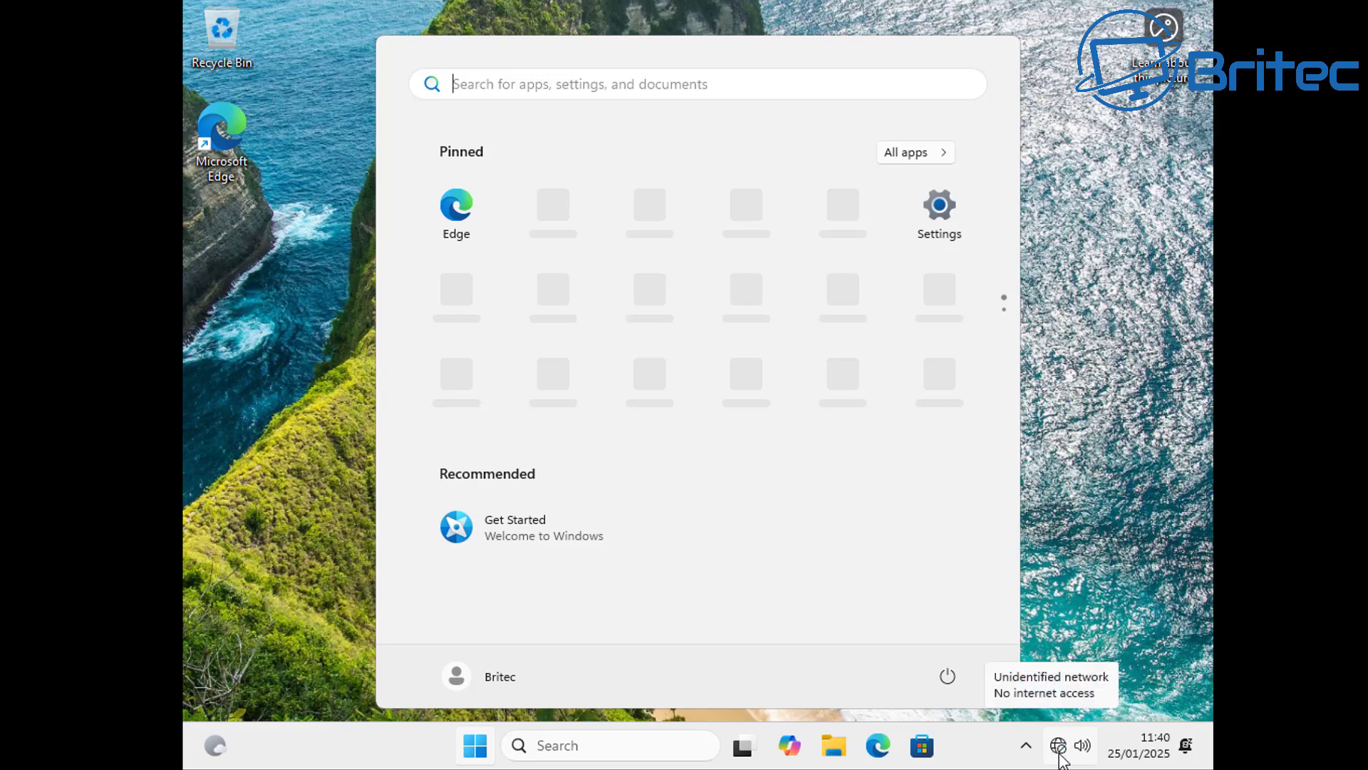
left_click(263, 399)
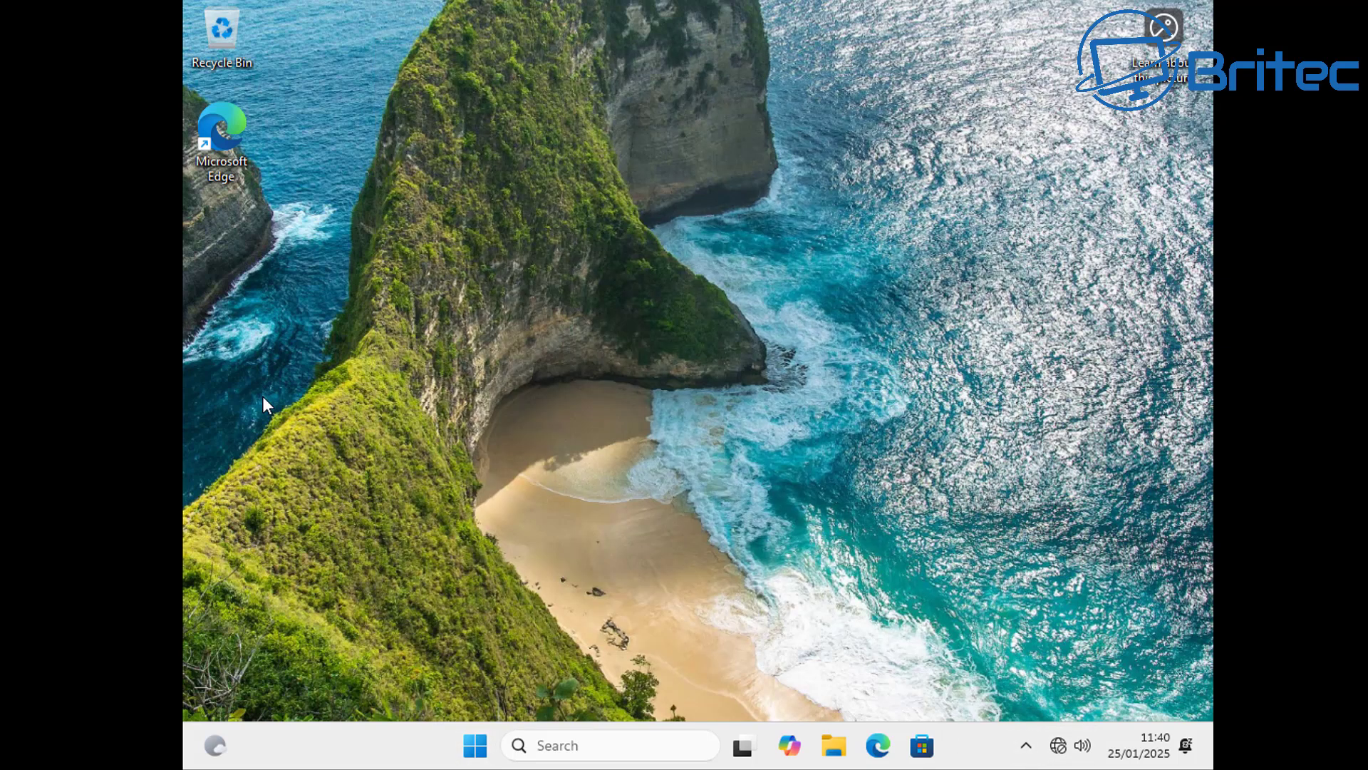
right_click(263, 398)
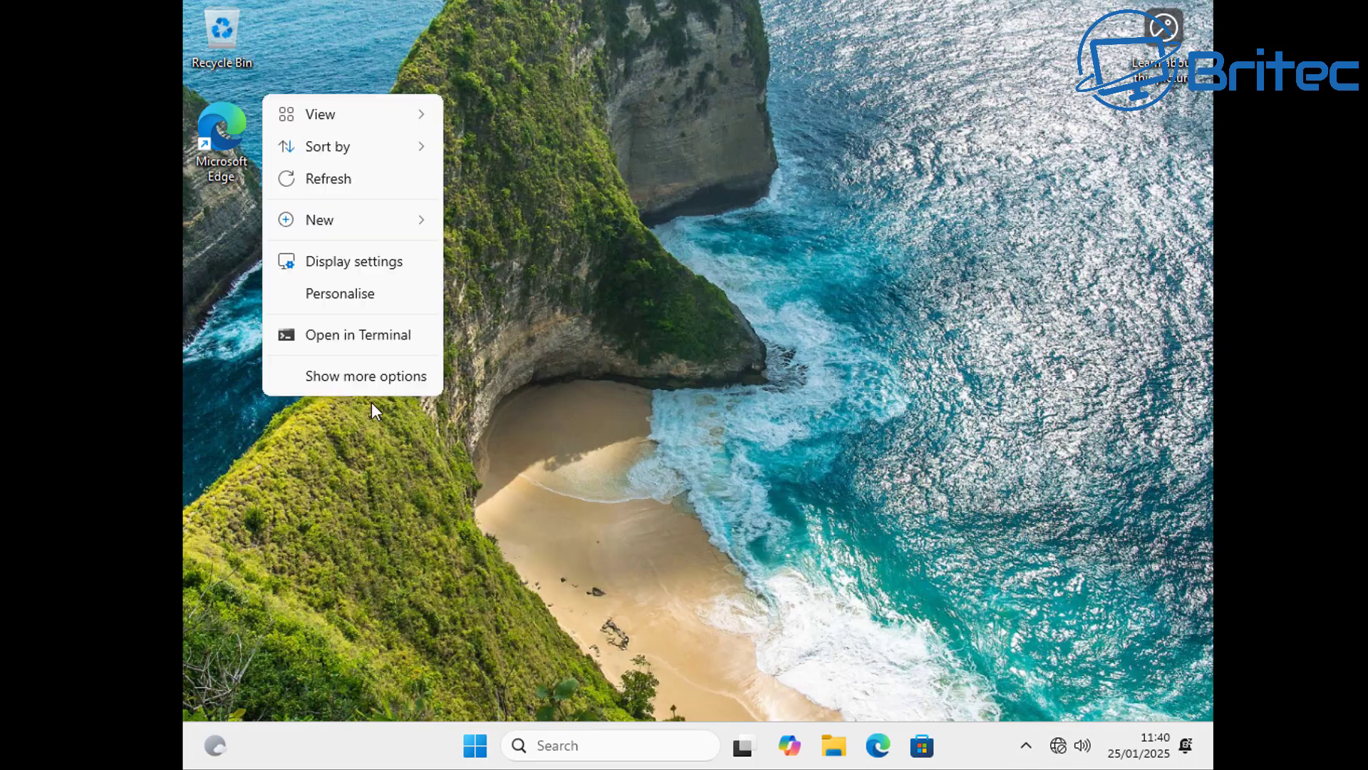
left_click(370, 271)
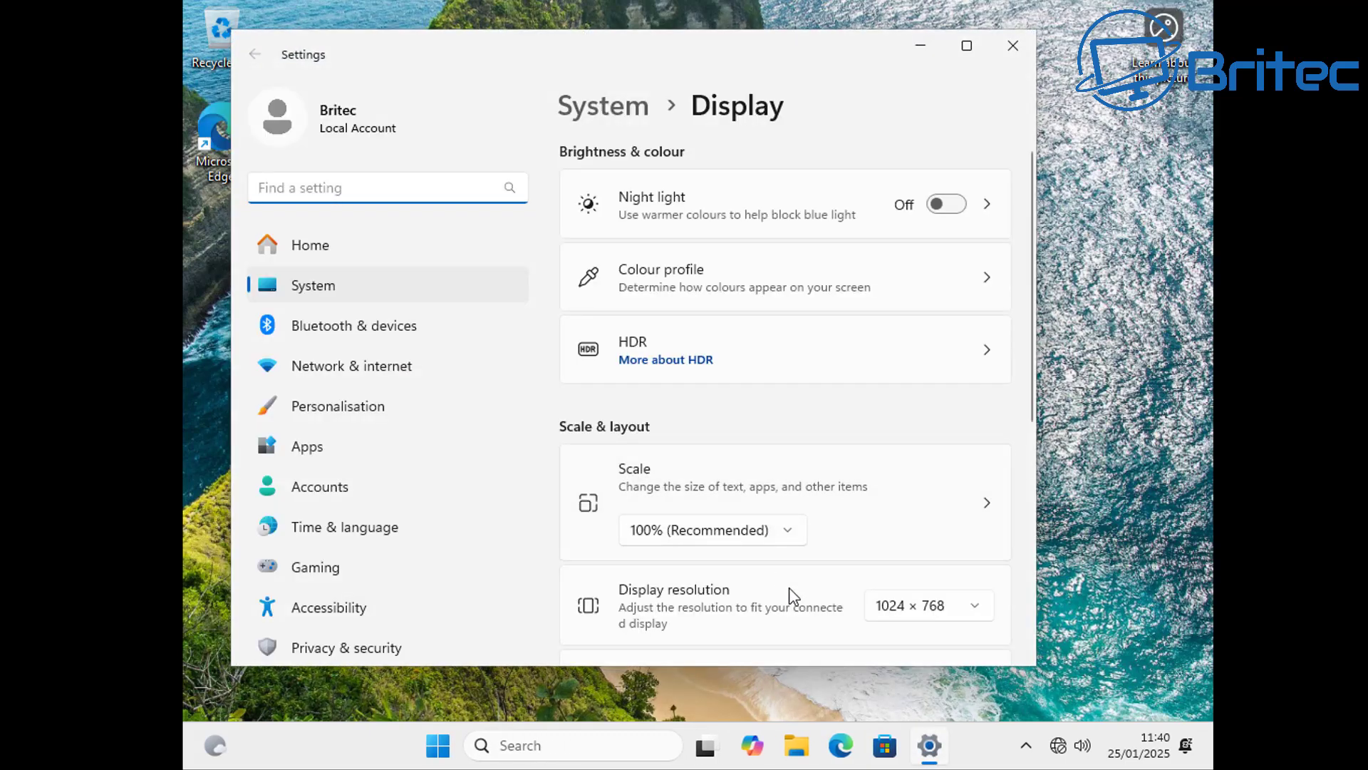
left_click(973, 607)
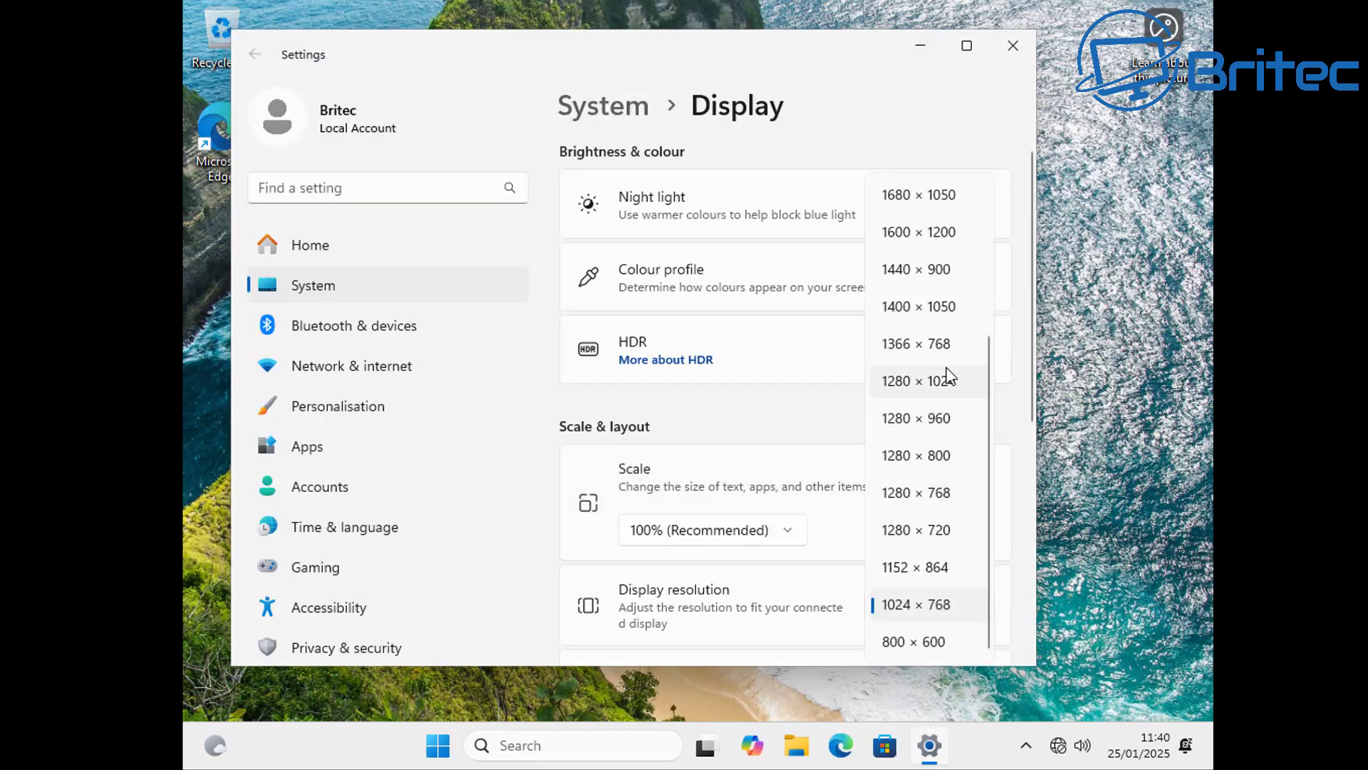
scroll(941, 342, "up", 5)
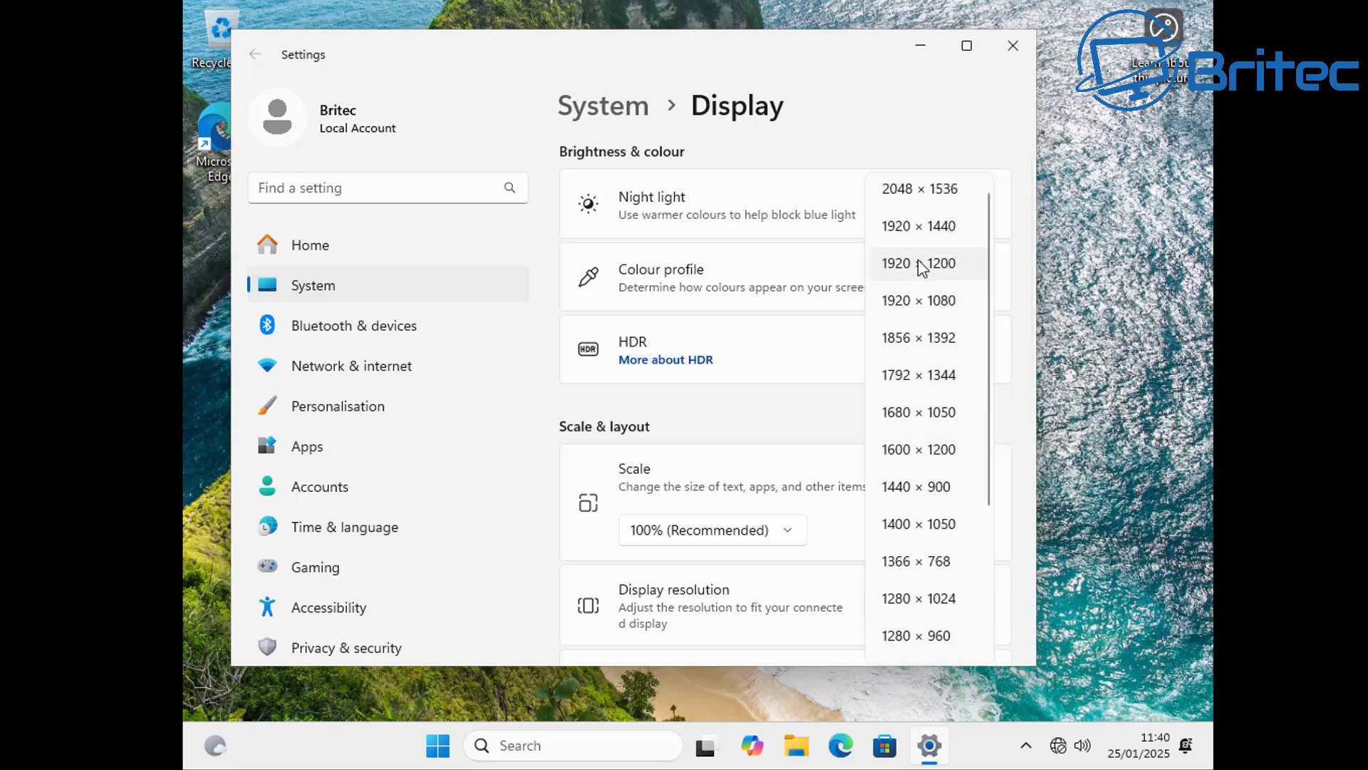
left_click(927, 300)
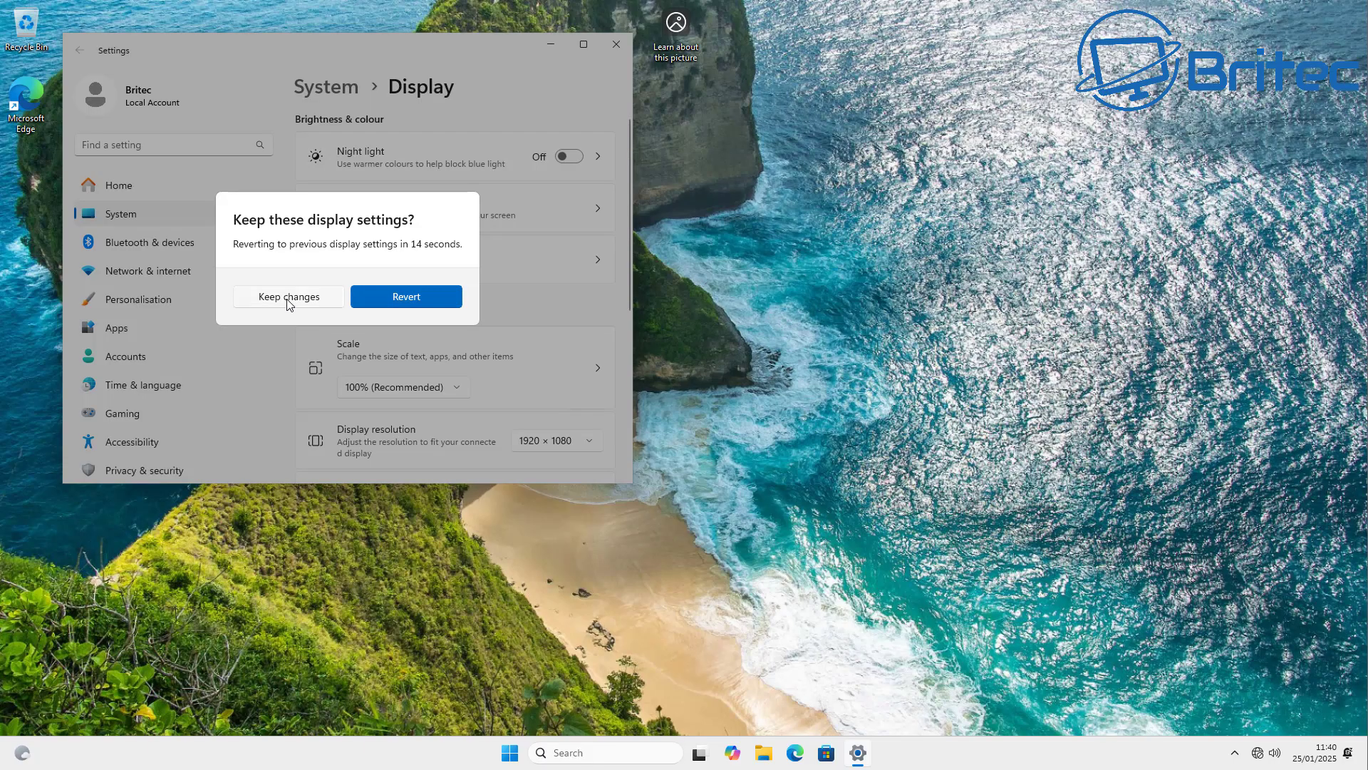
left_click(288, 300)
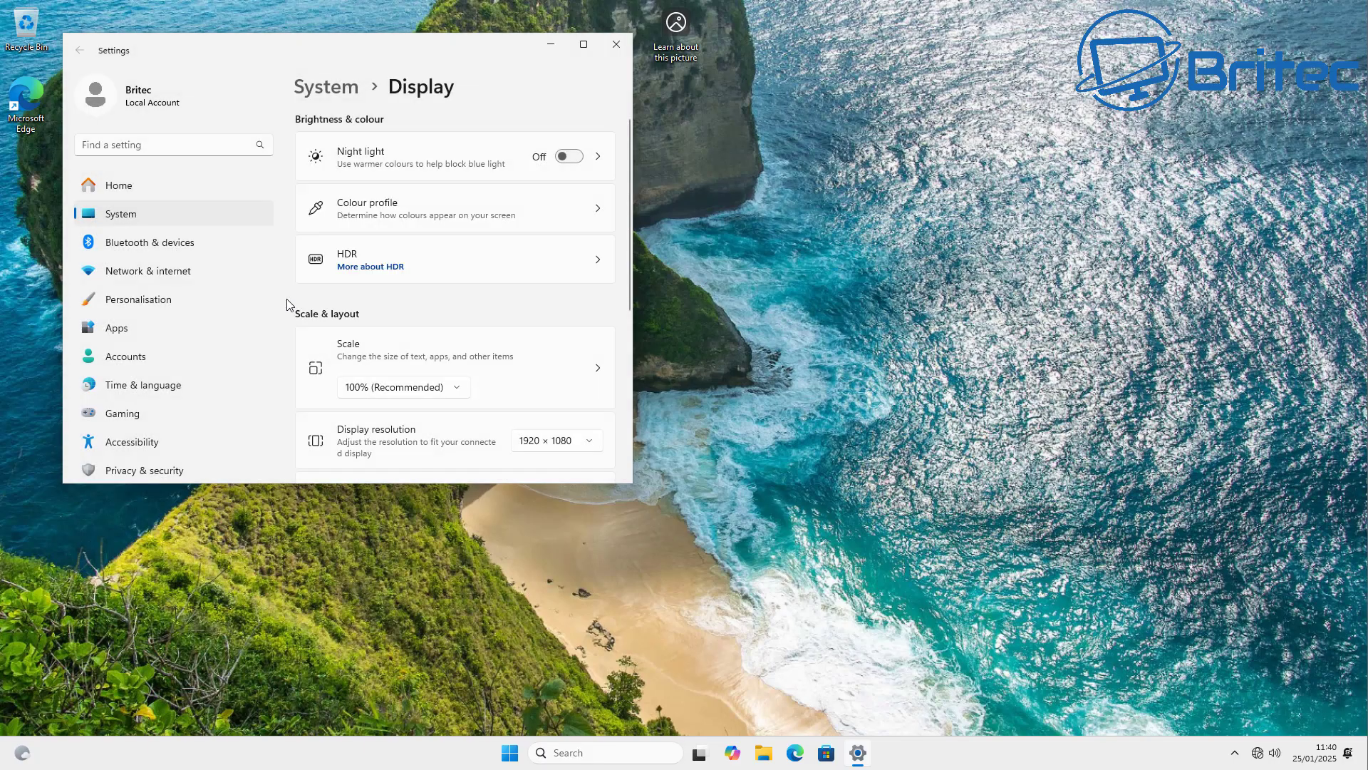
left_click(617, 45)
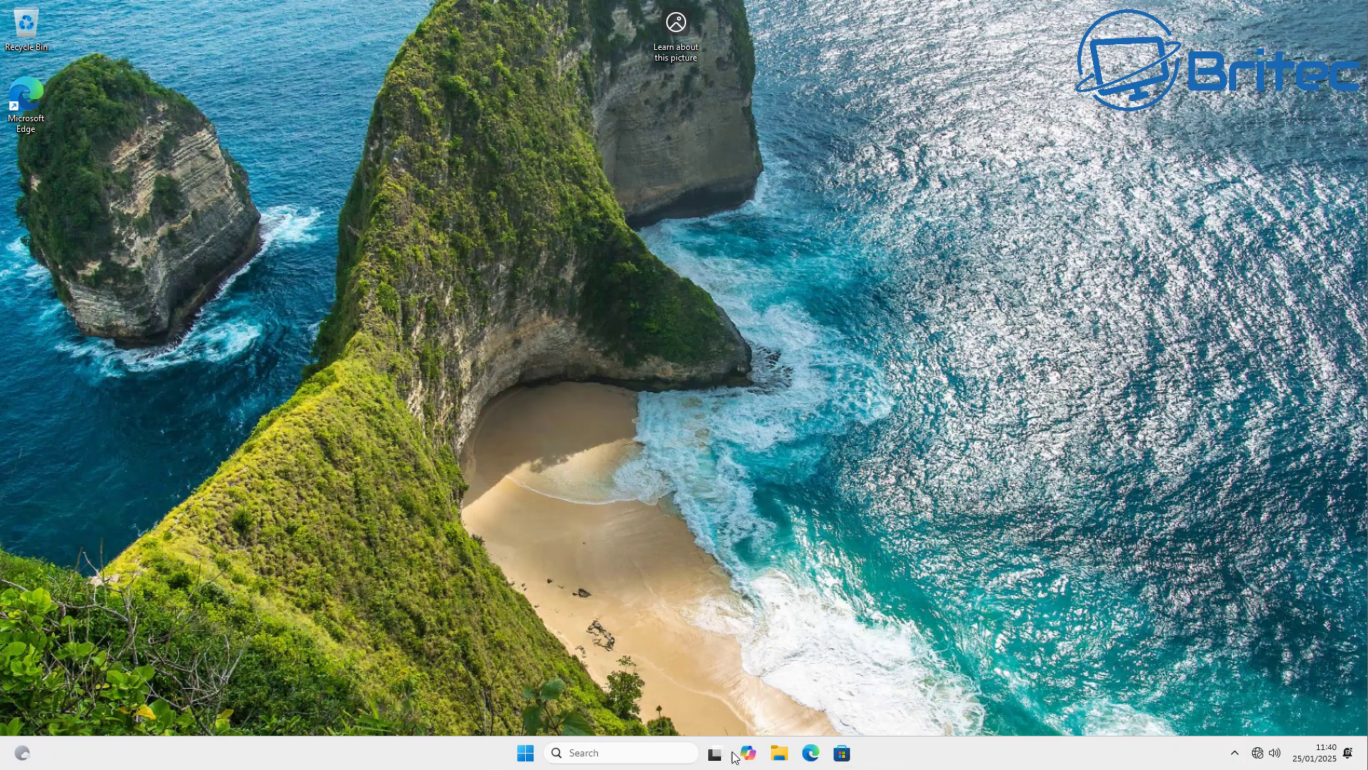
- Run ipconfig /renew in an administrator Command Prompt to get IPv4 192.168.171.157 back
left_click(530, 761)
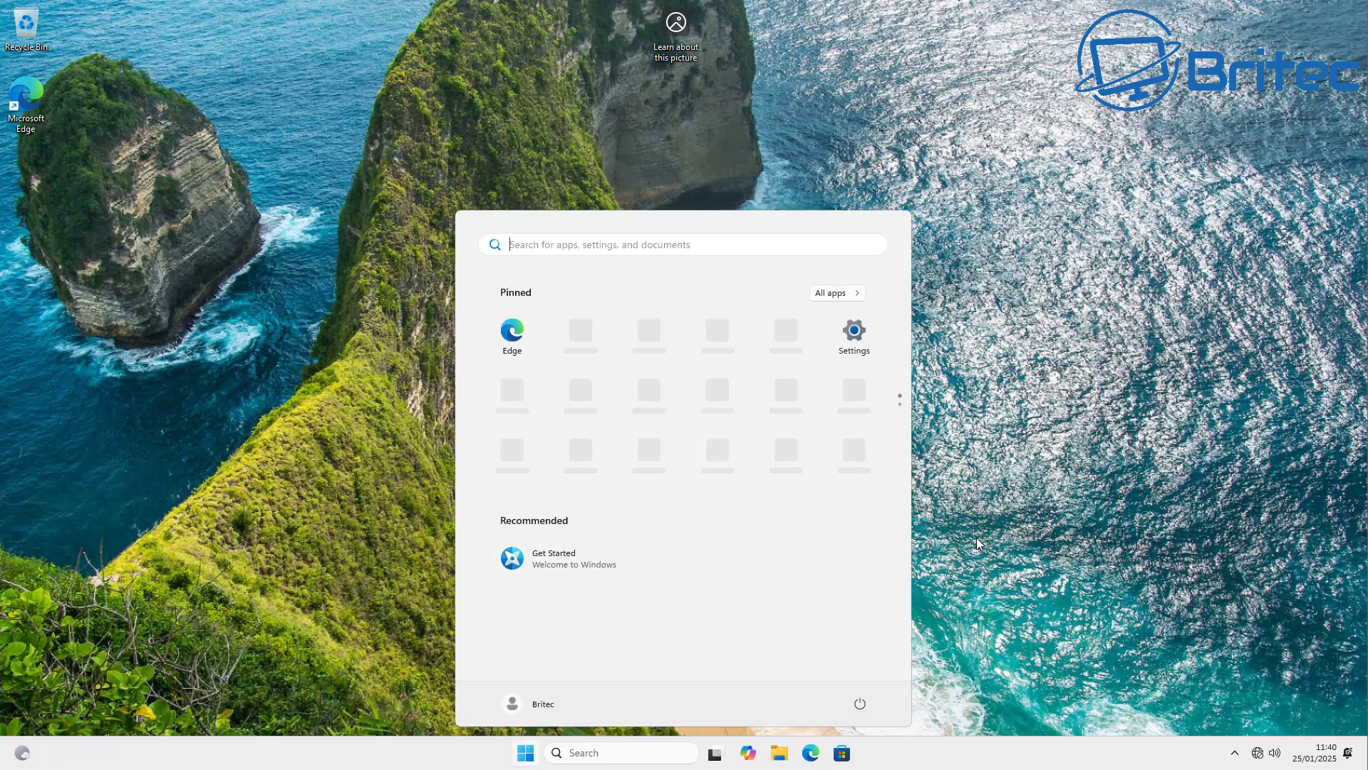
left_click(524, 758)
left_click(530, 761)
type("cmd")
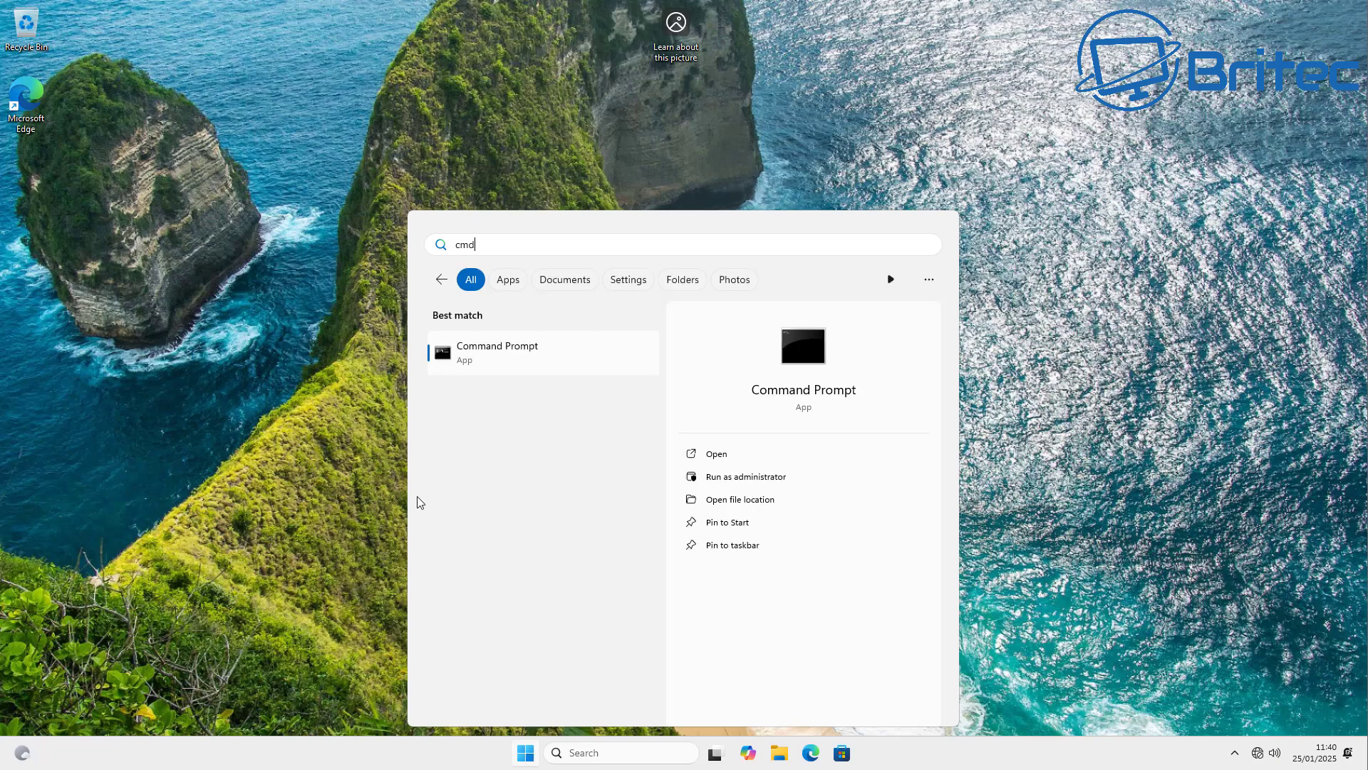
left_click(531, 364)
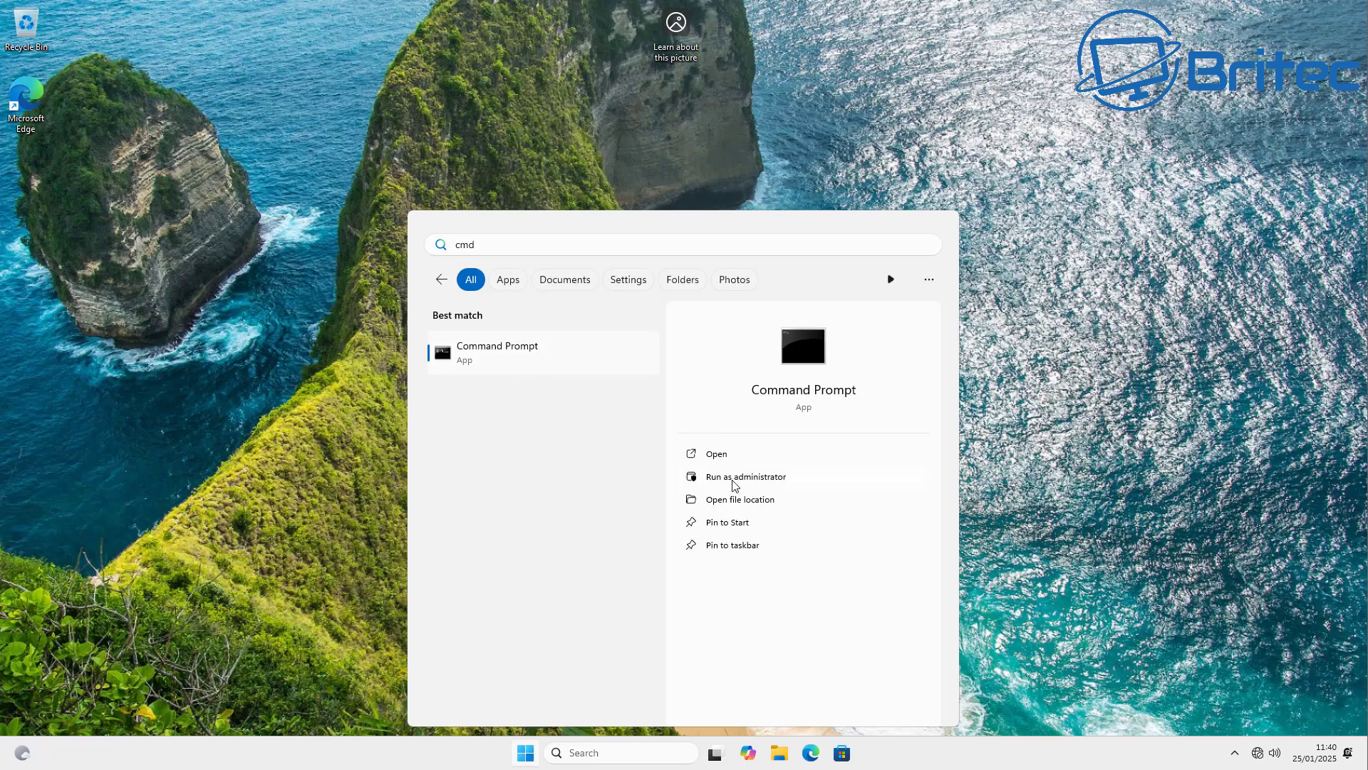
left_click(694, 478)
left_click(647, 492)
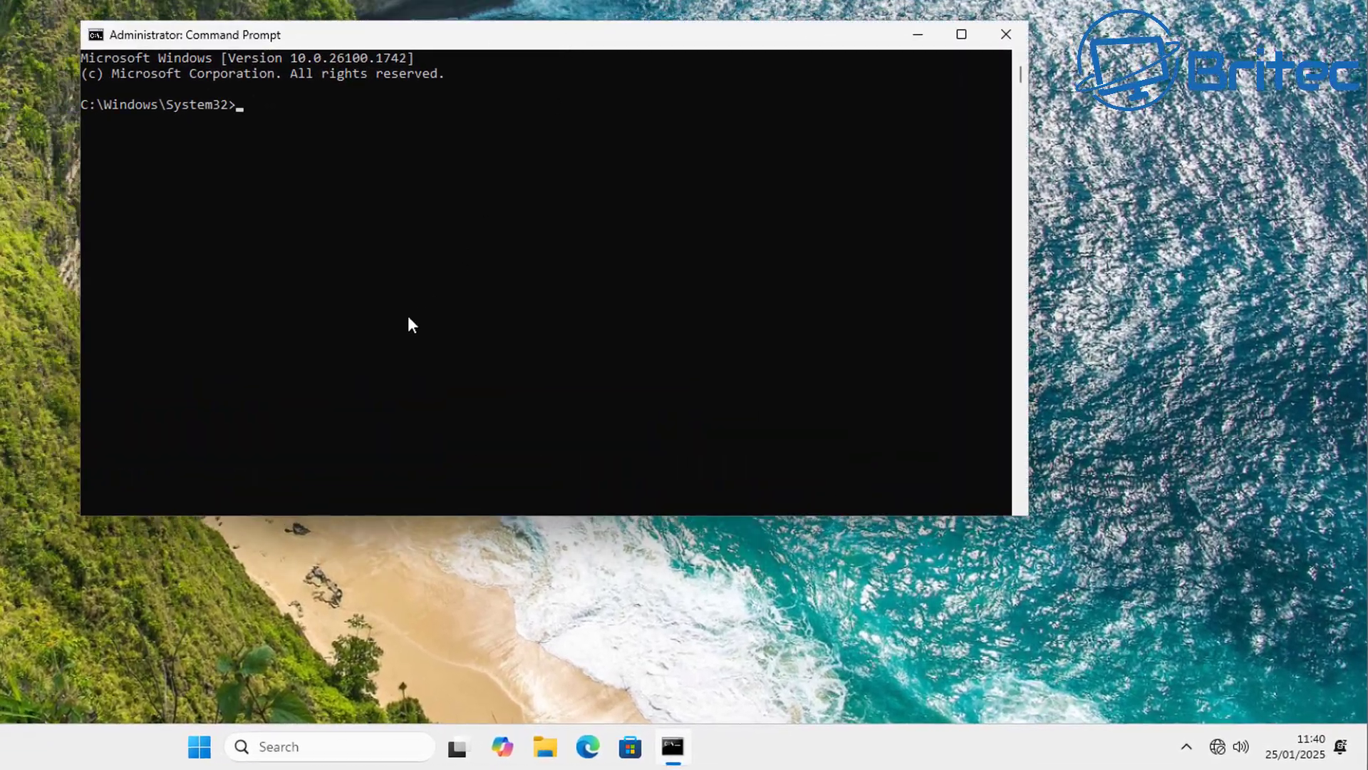
type("ipconfig")
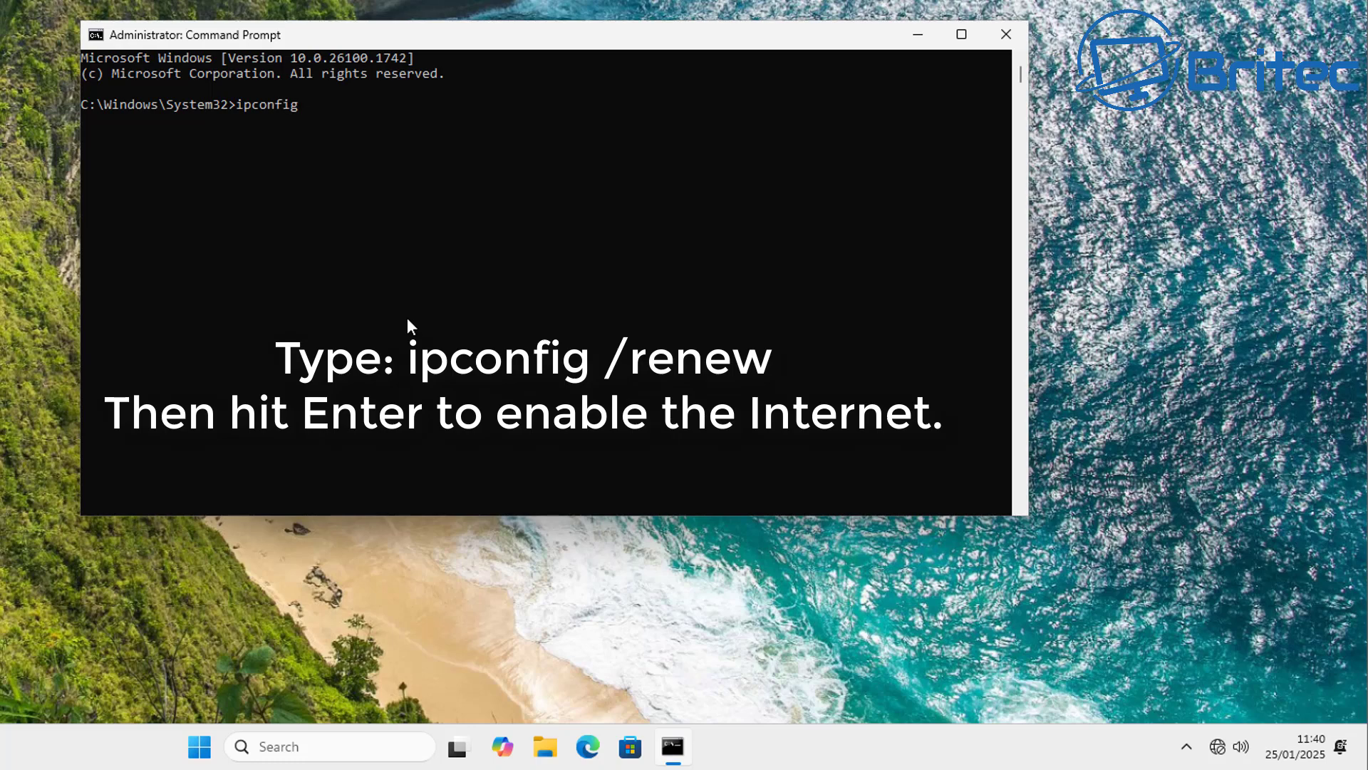
type(" /renew")
key("Return")
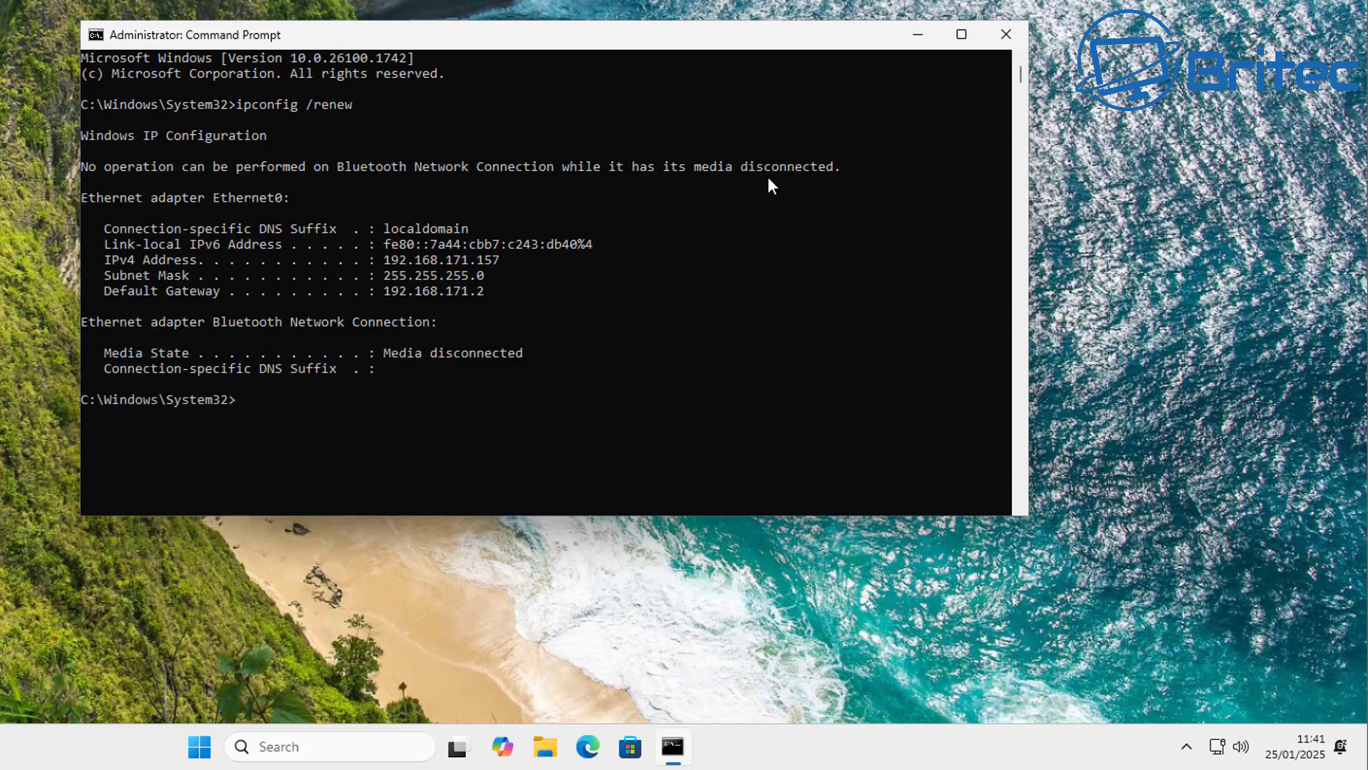
- Close Command Prompt and open Windows Update in maximized Settings, showing 'You're up to date'
left_click(1011, 45)
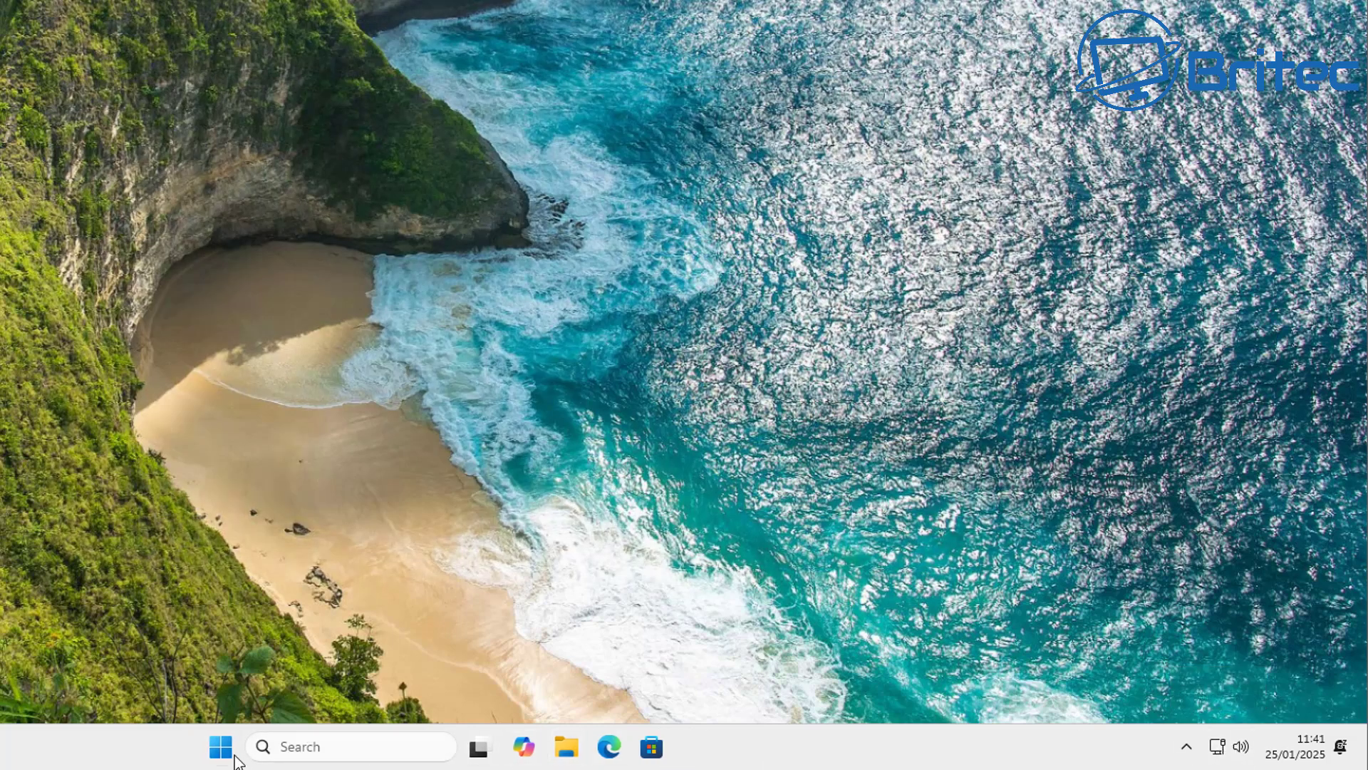
left_click(220, 747)
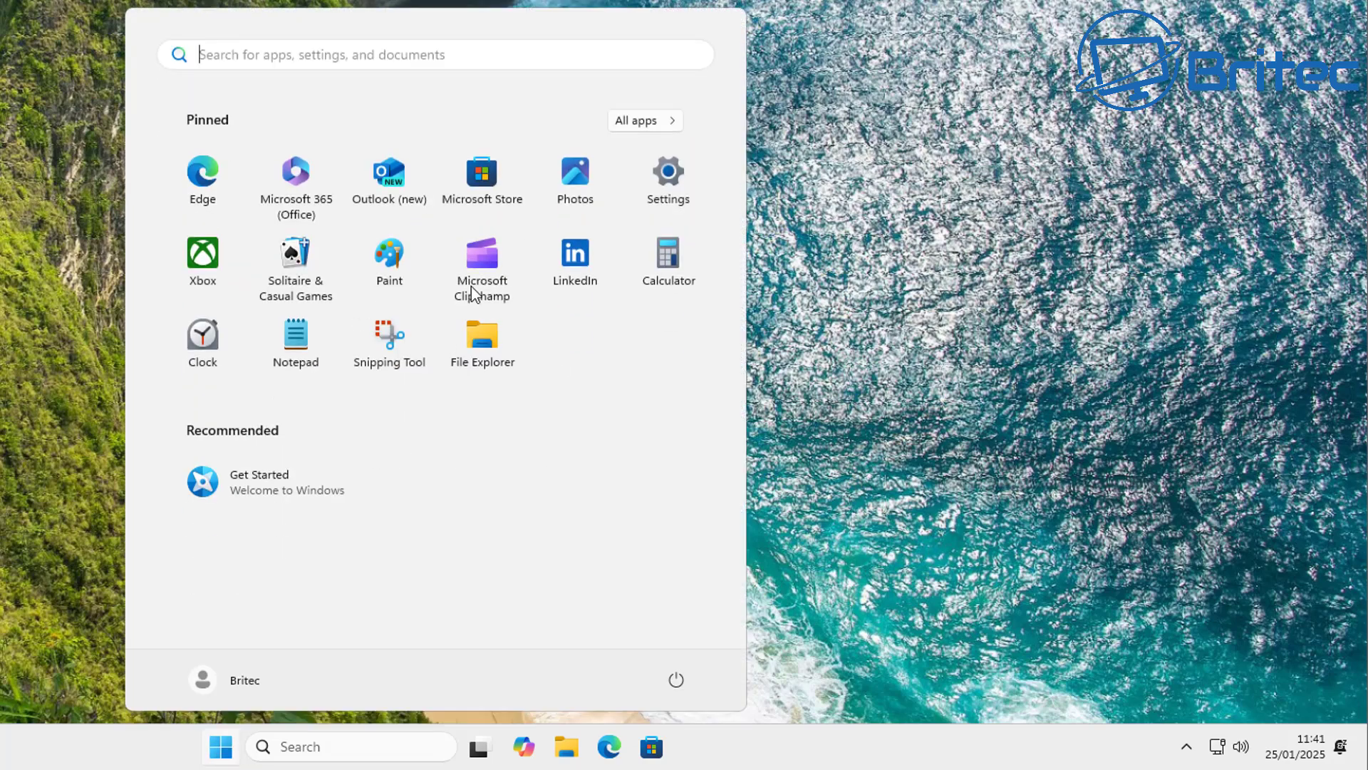
key("Escape")
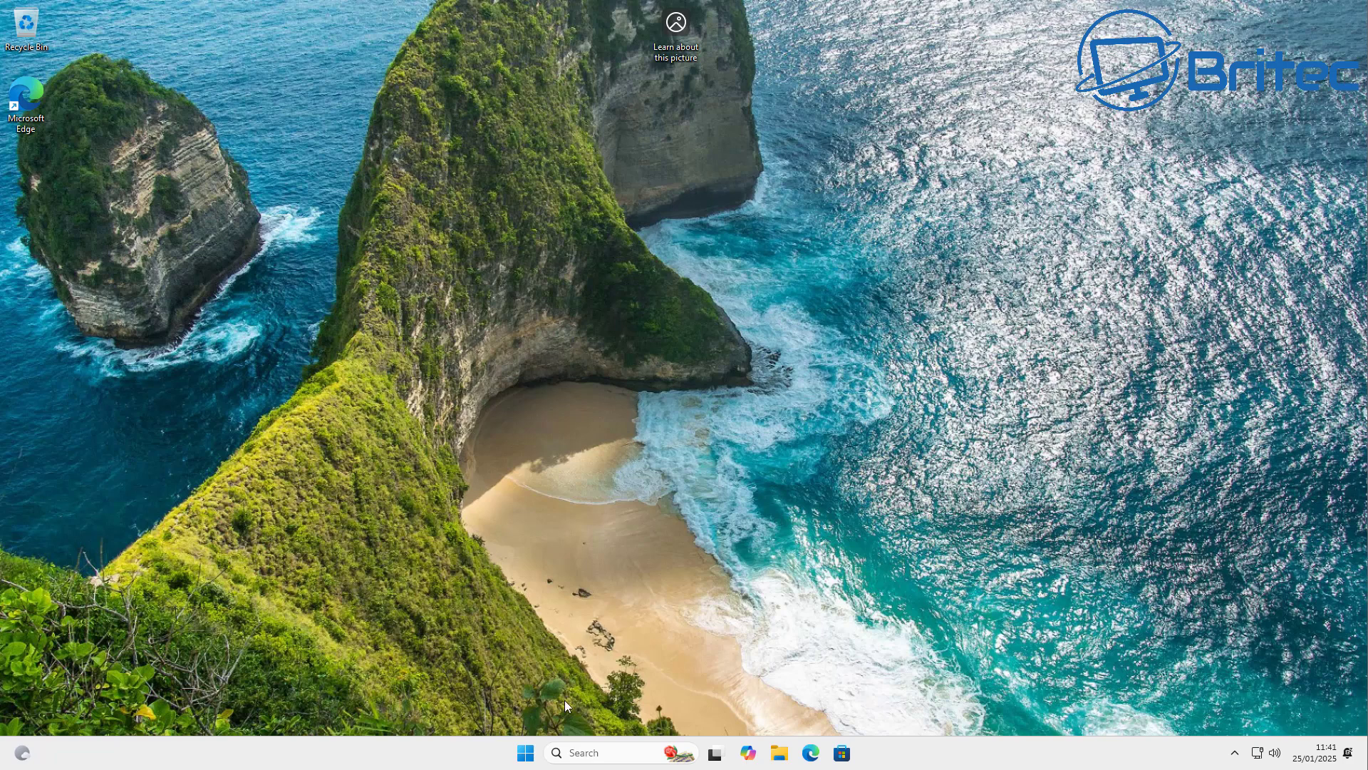
left_click(525, 753)
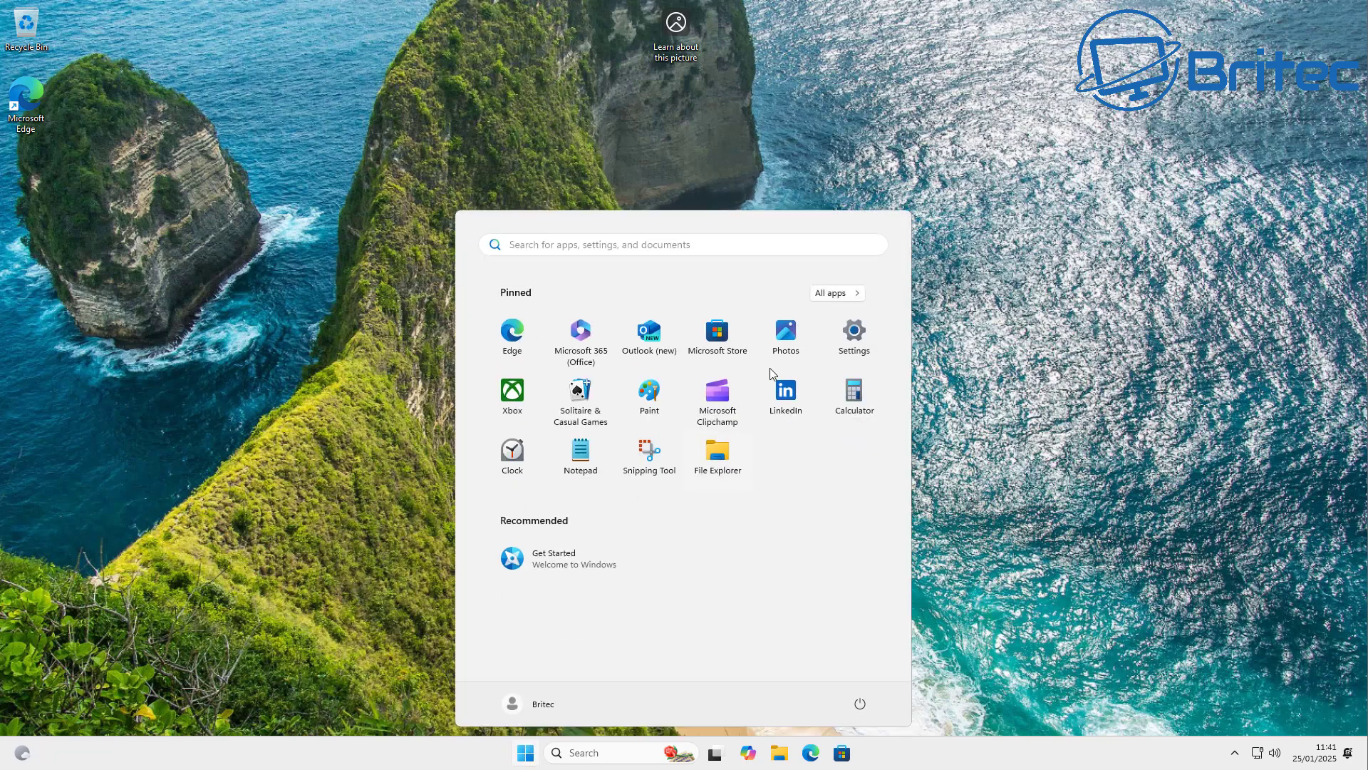
left_click(859, 333)
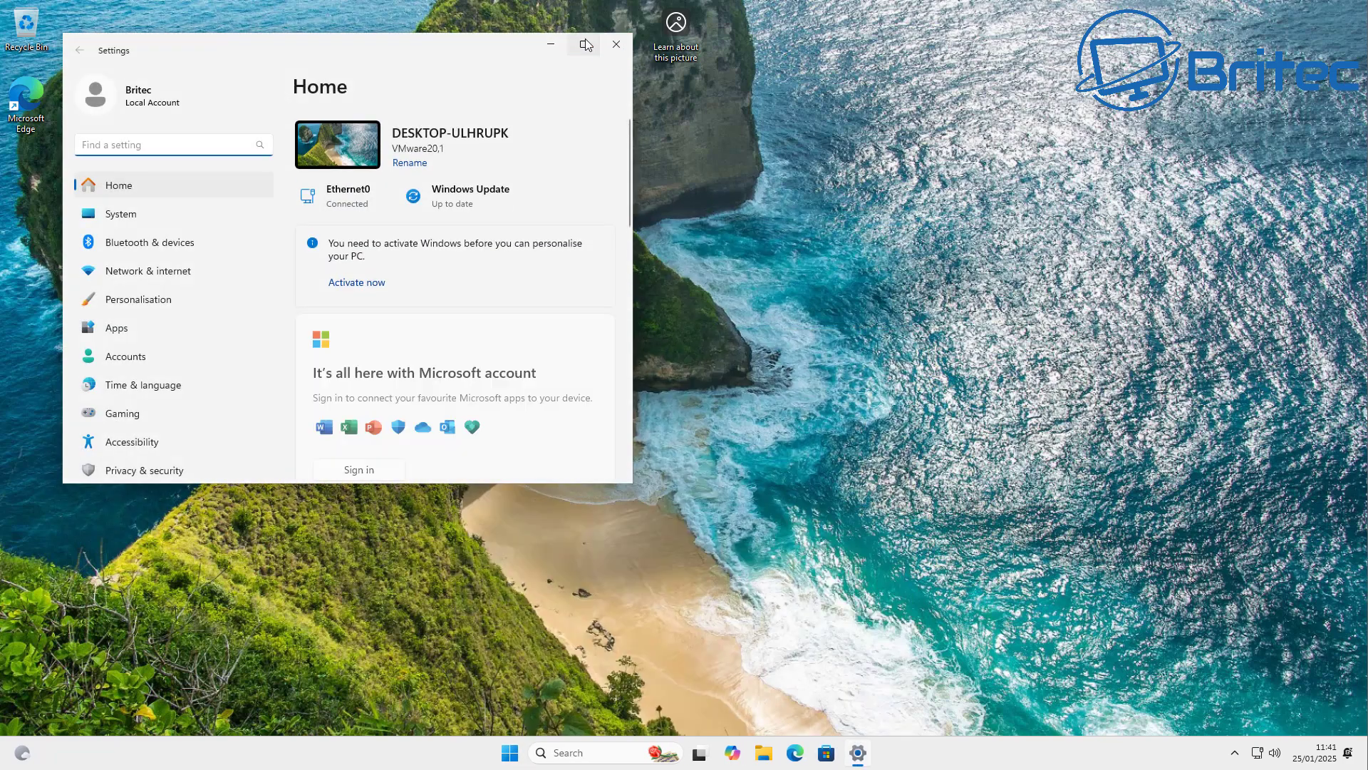
double_click(578, 48)
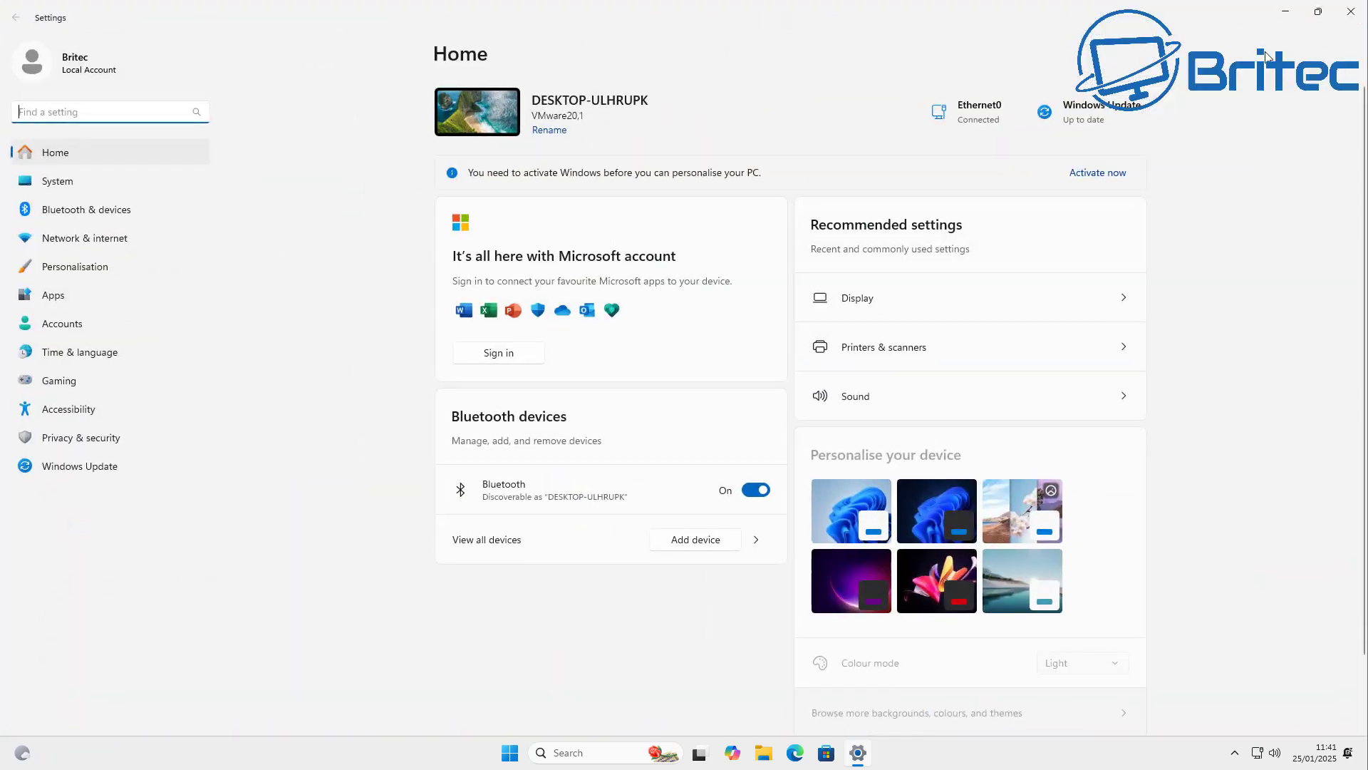
left_click(103, 467)
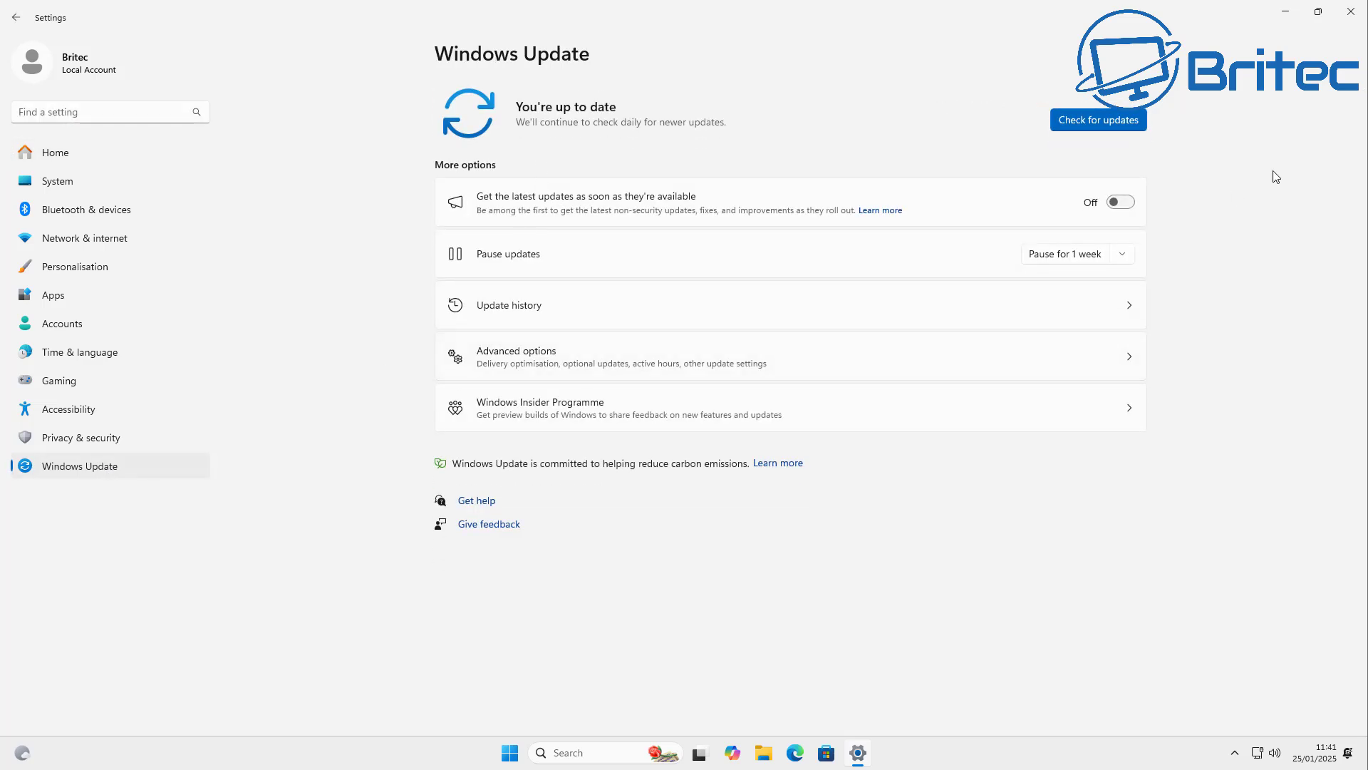
- Search 'rufus' in Edge, decline site consent, and download rufus-4.6.exe from the downloads page
left_click(1352, 12)
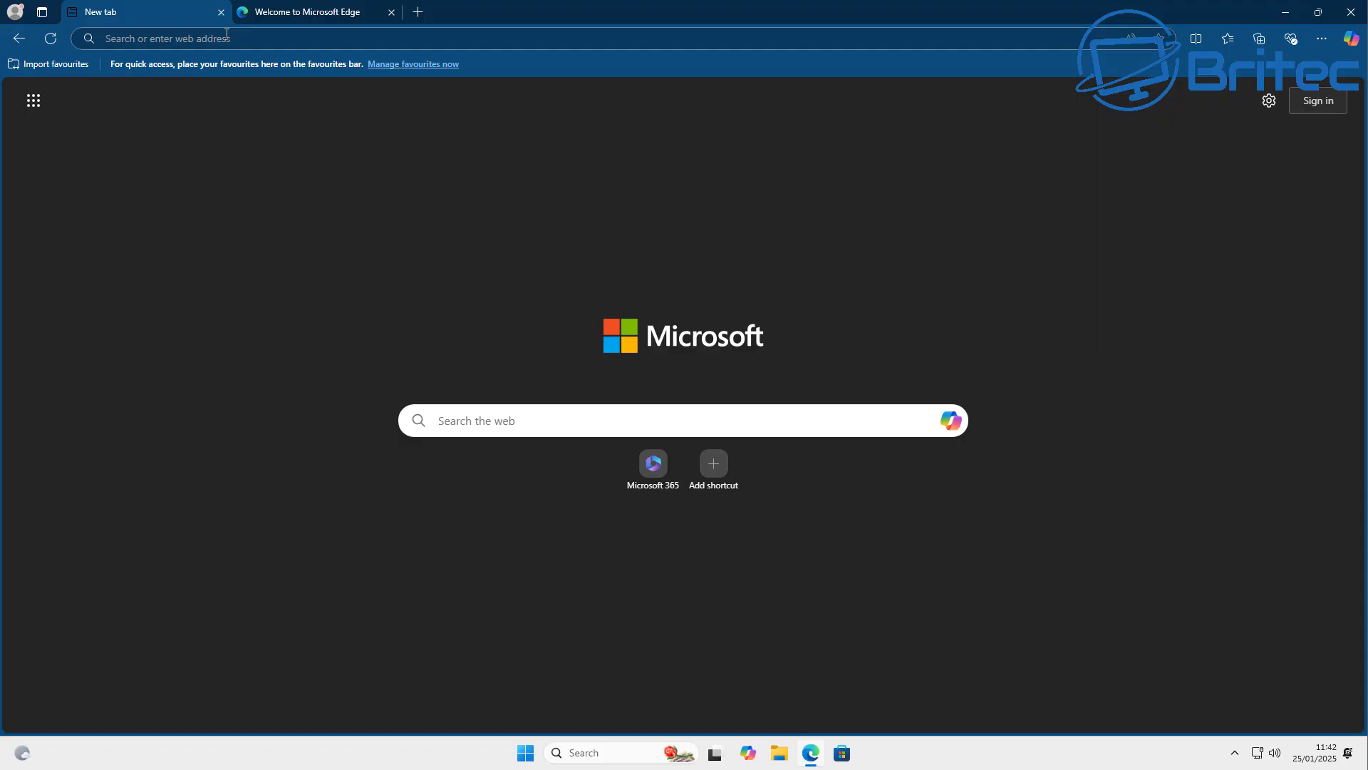
type("rufus")
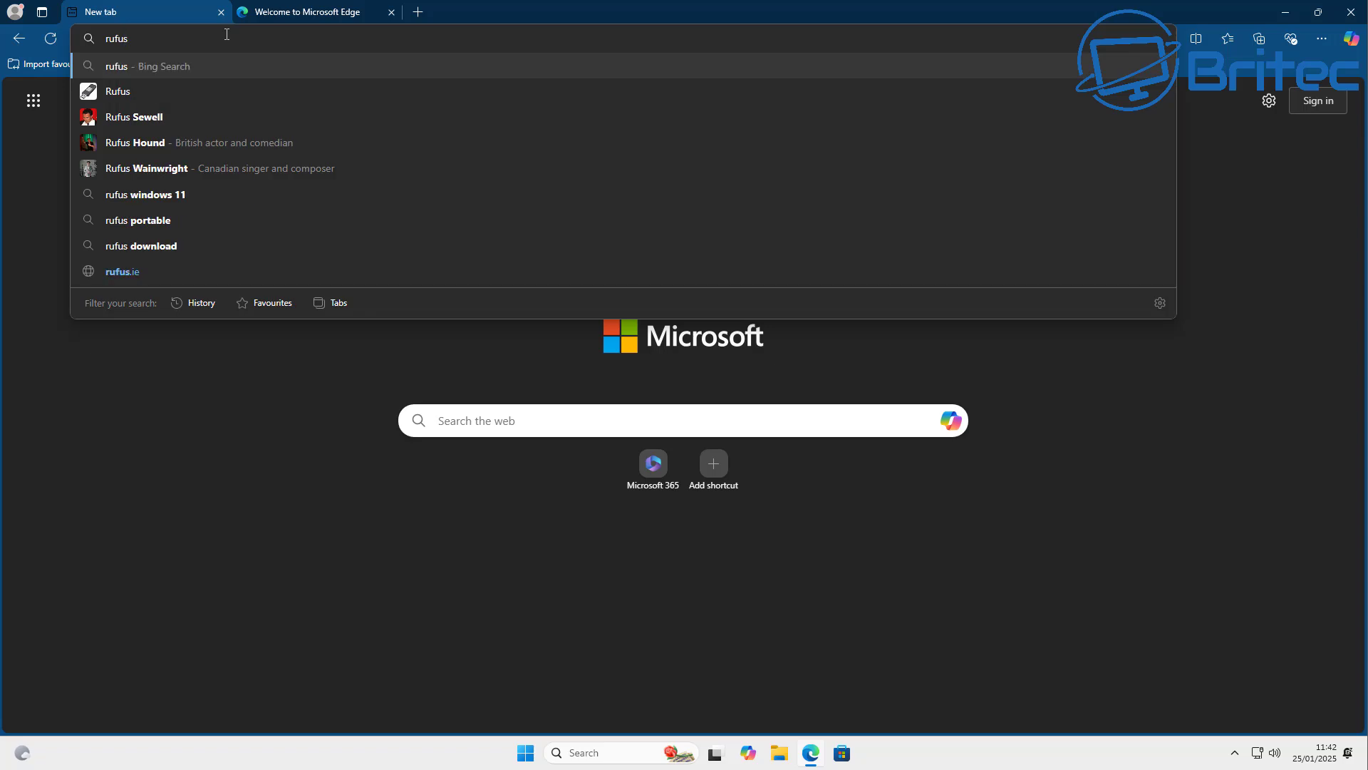
key("Return")
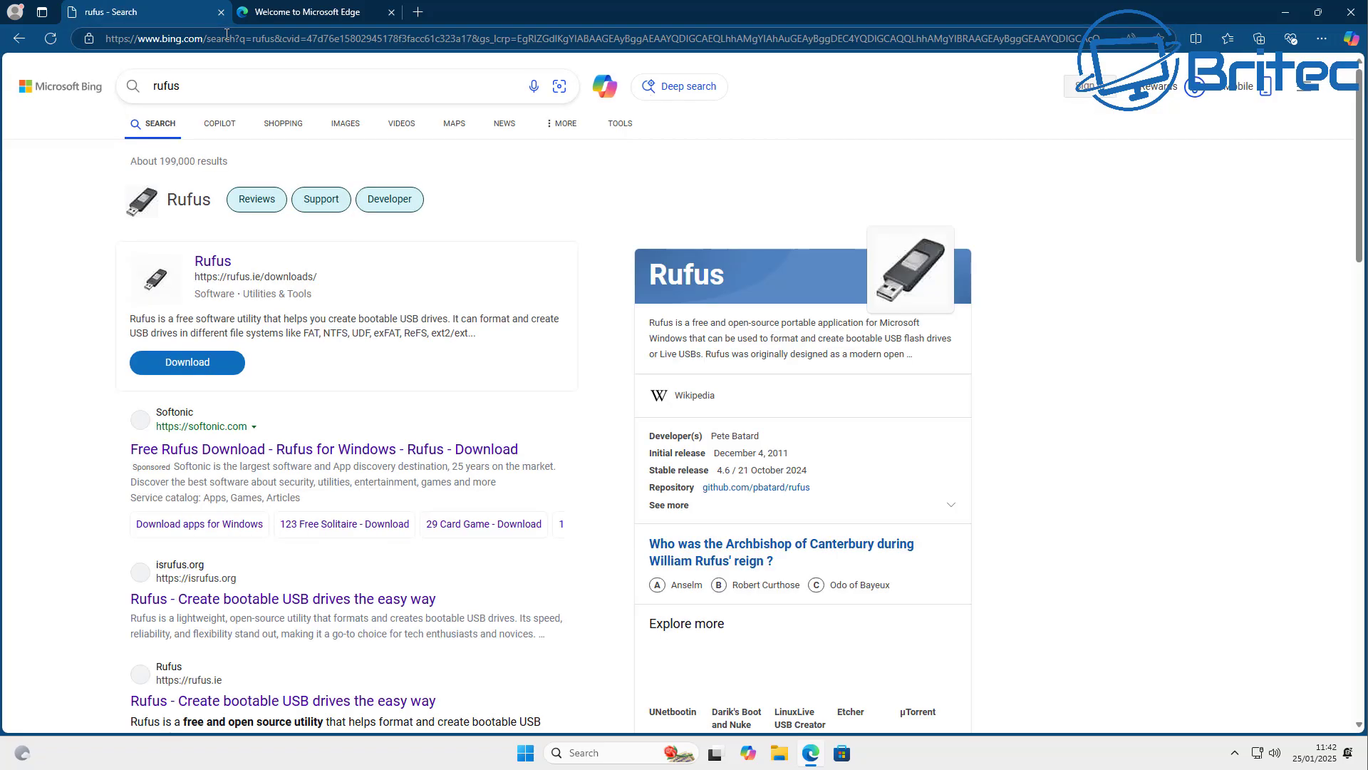
left_click(184, 376)
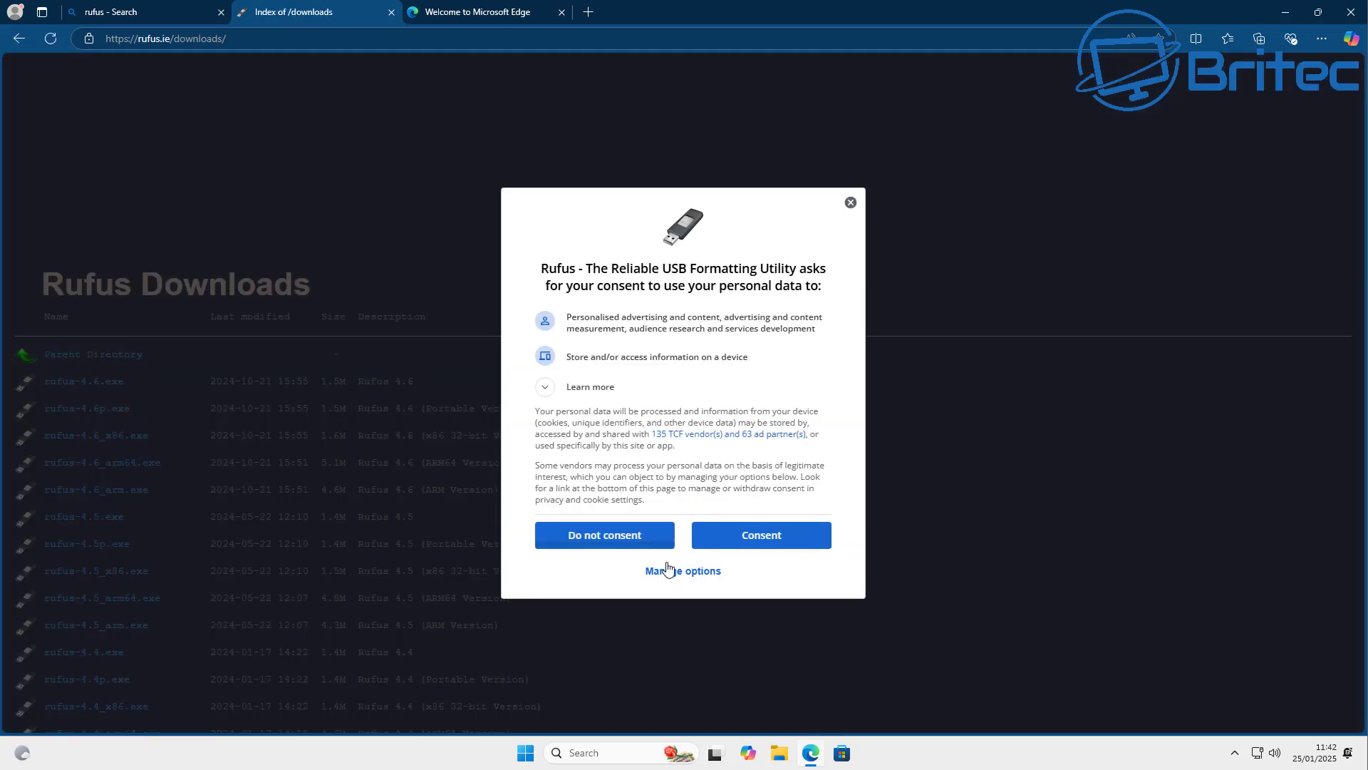
left_click(611, 536)
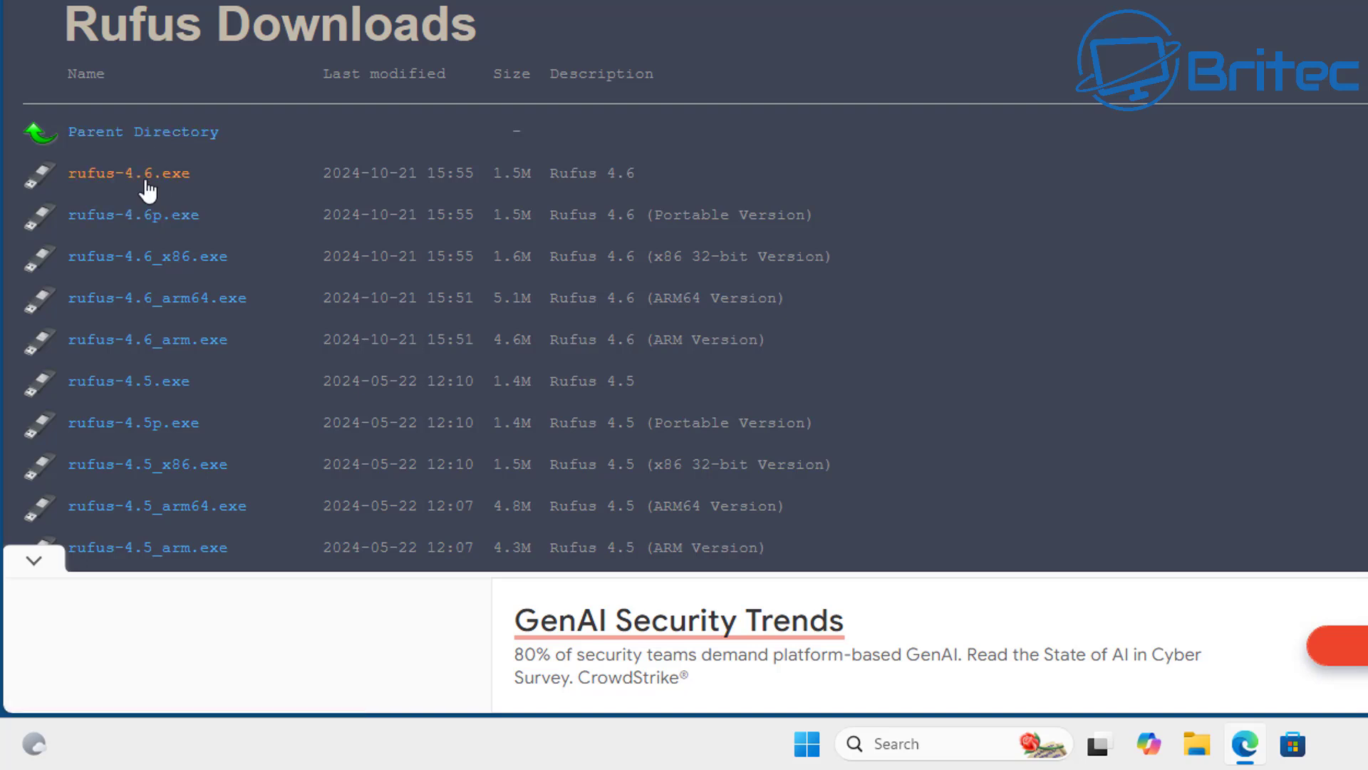
left_click(147, 176)
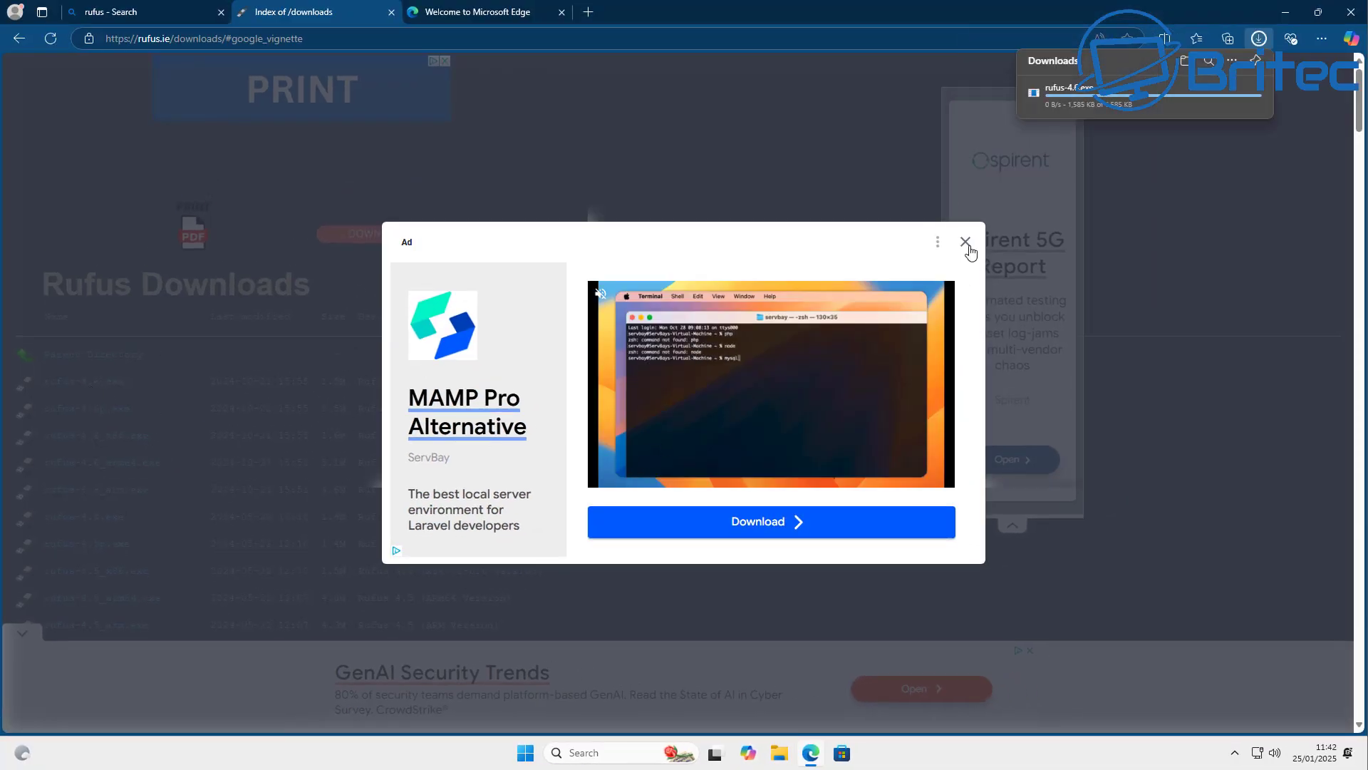
left_click(966, 242)
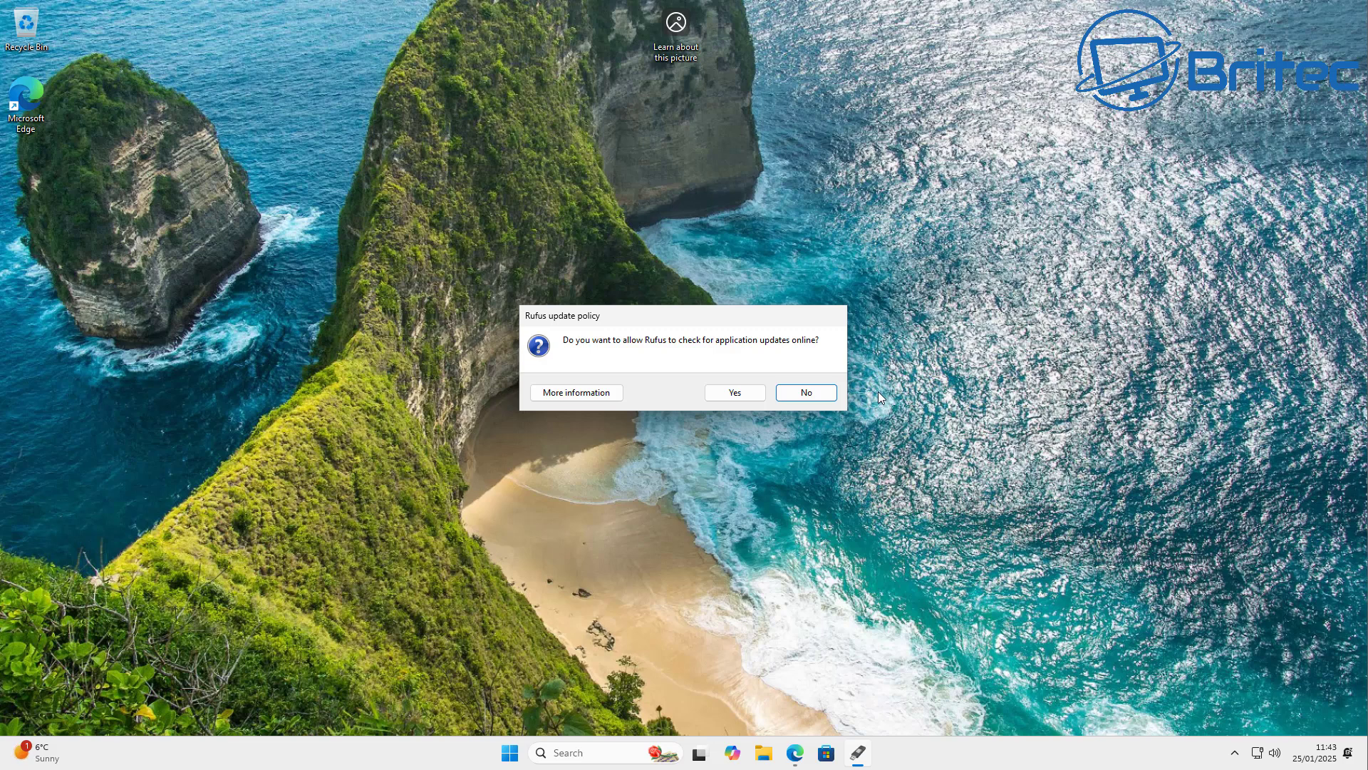
- Decline Rufus online update checks and reposition the Rufus window on the desktop
left_click(814, 397)
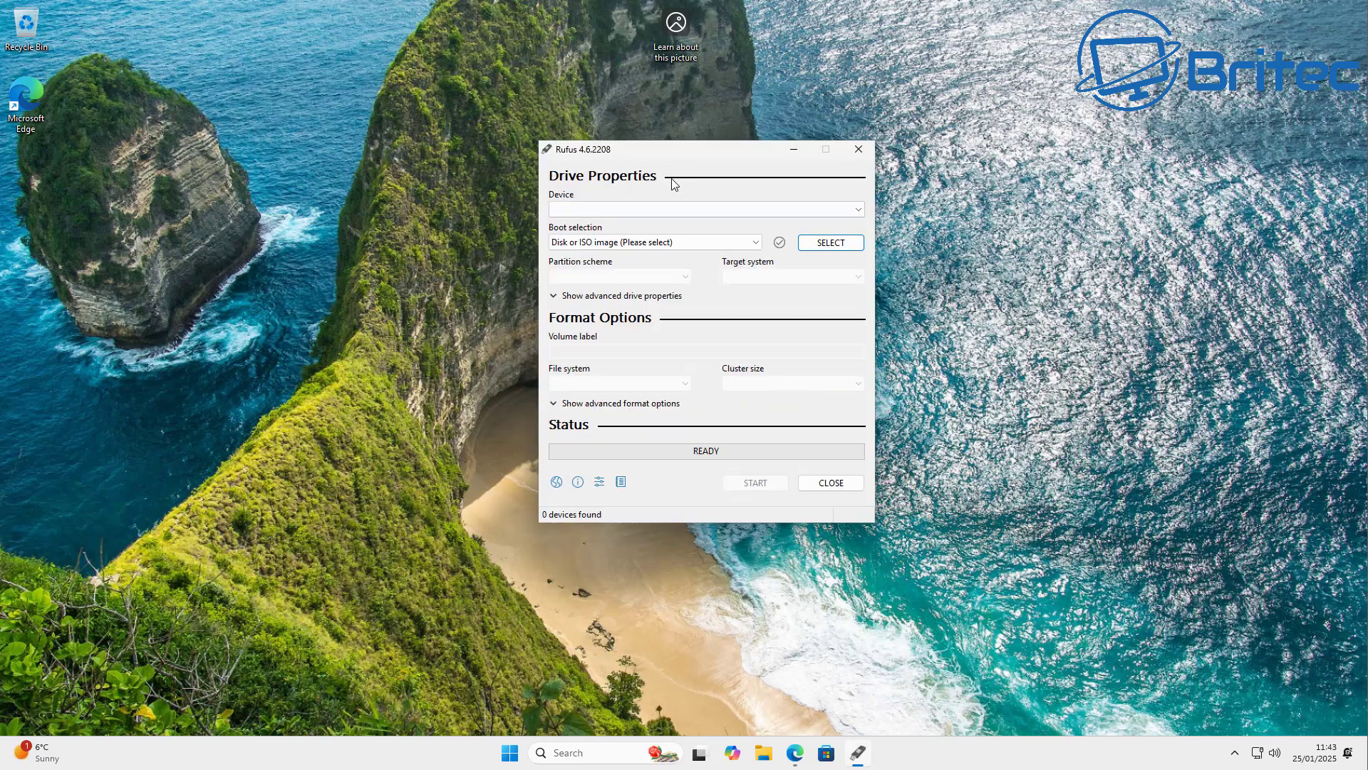
left_click_drag(693, 147, 664, 187)
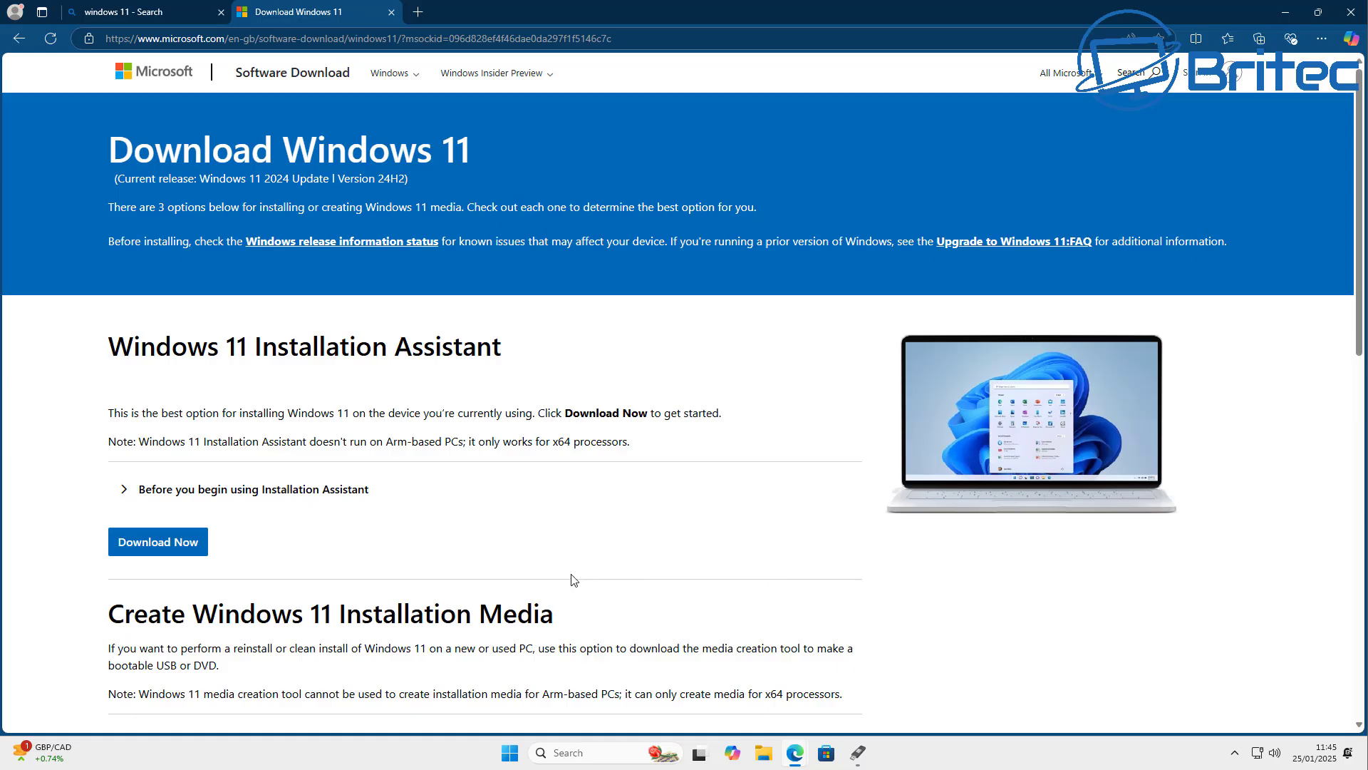
- Choose the Windows 11 multi-edition ISO for x64 devices and request its download
scroll(560, 574, "down", 8)
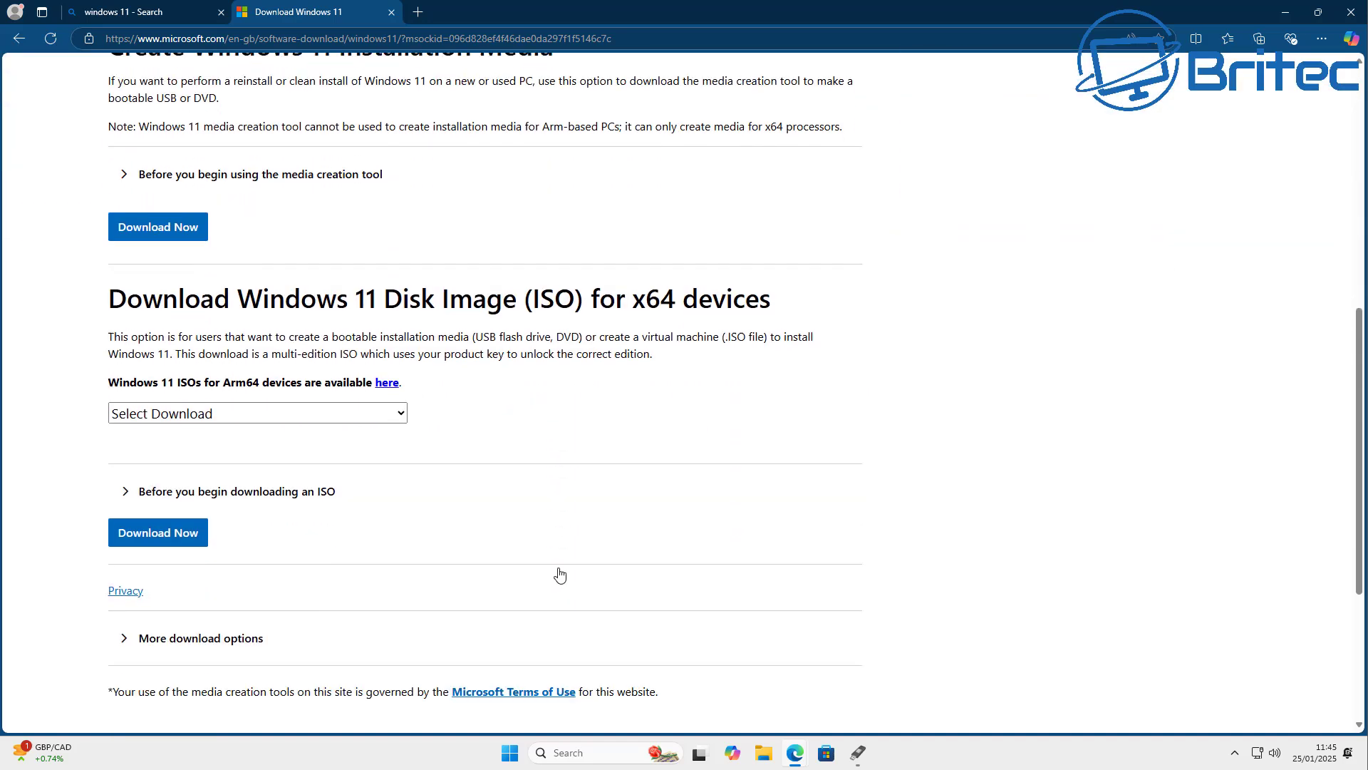
left_click(379, 414)
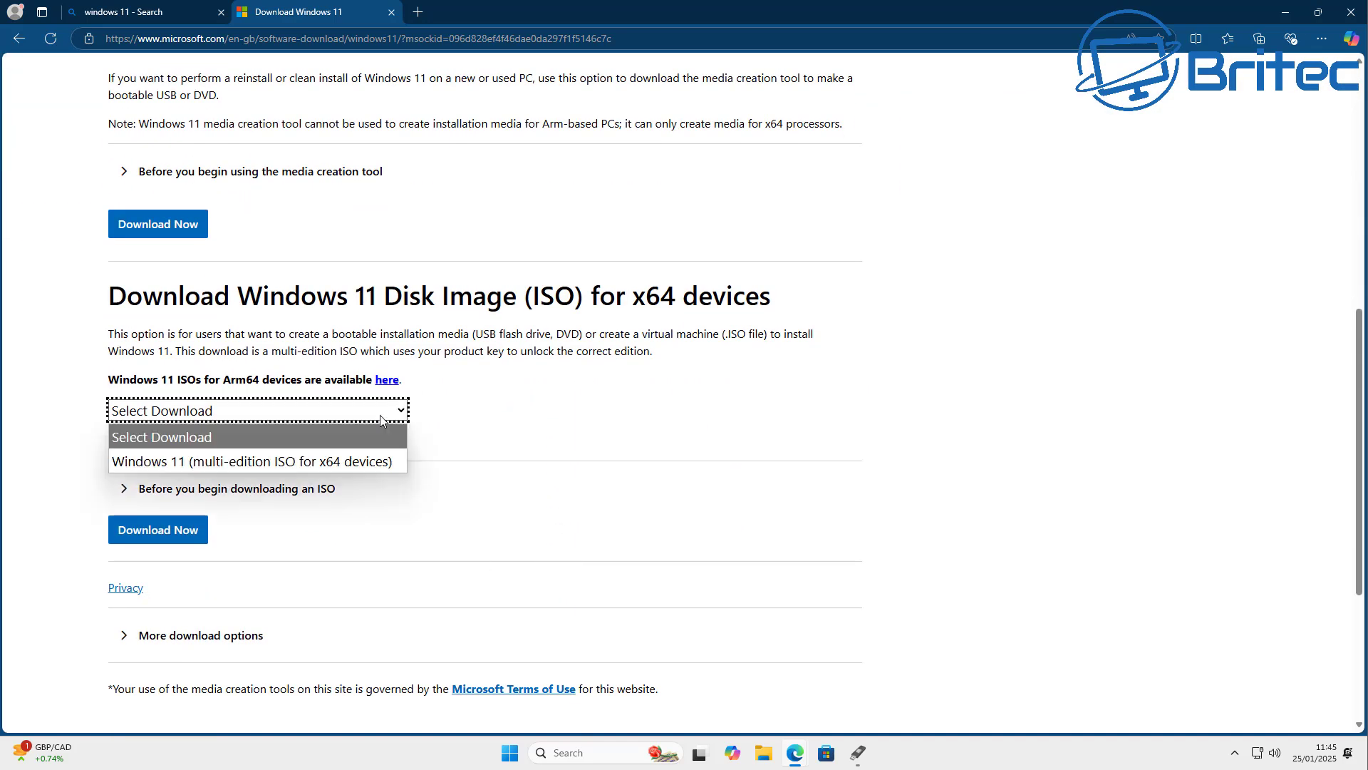
left_click(245, 462)
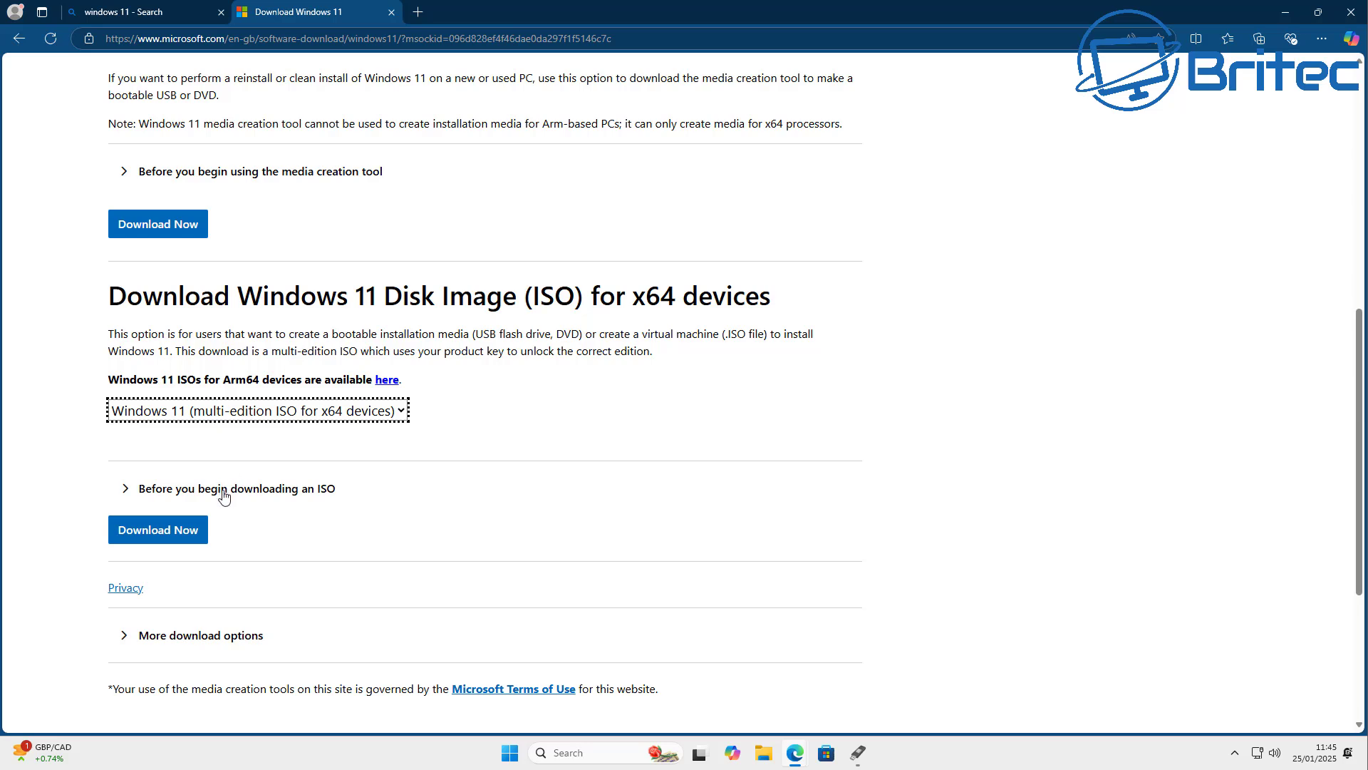
left_click(180, 530)
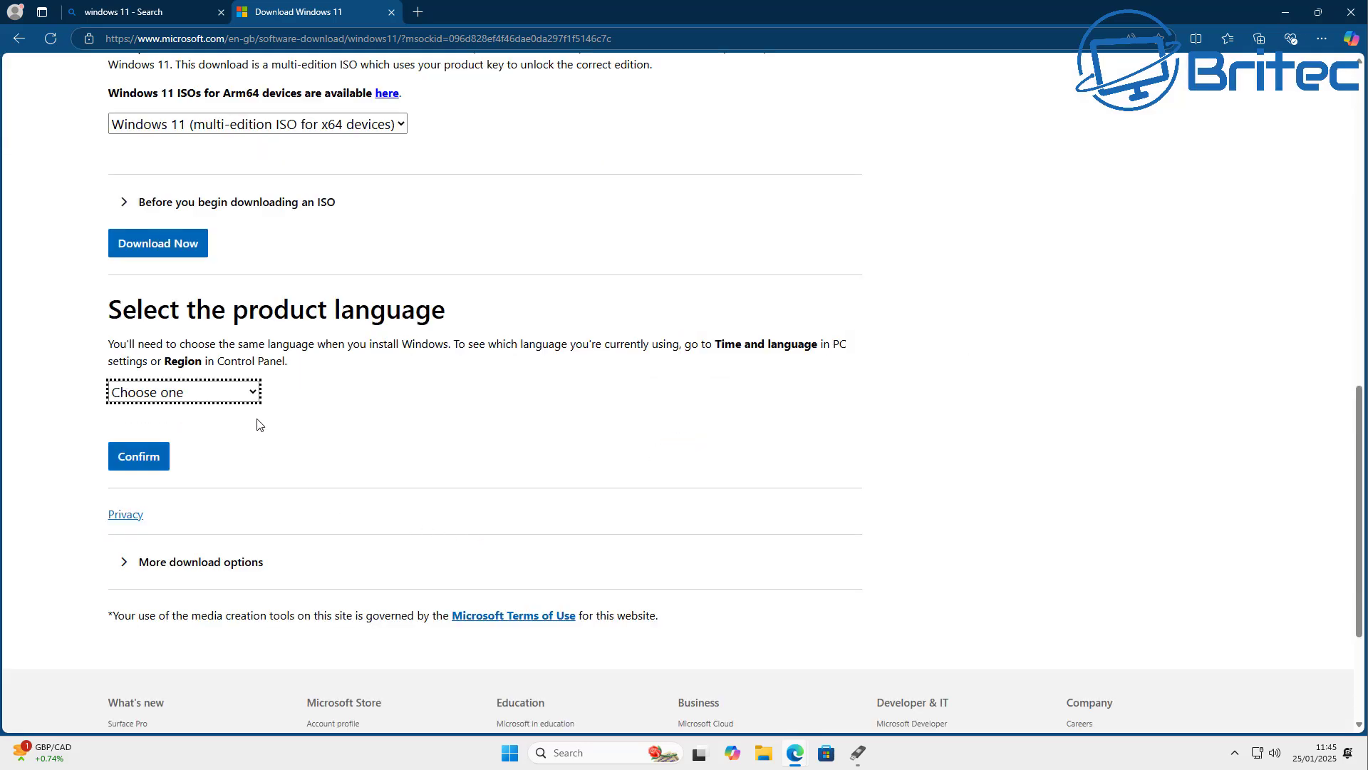
- Select English International as the language and start the 64-bit ISO download
left_click(255, 393)
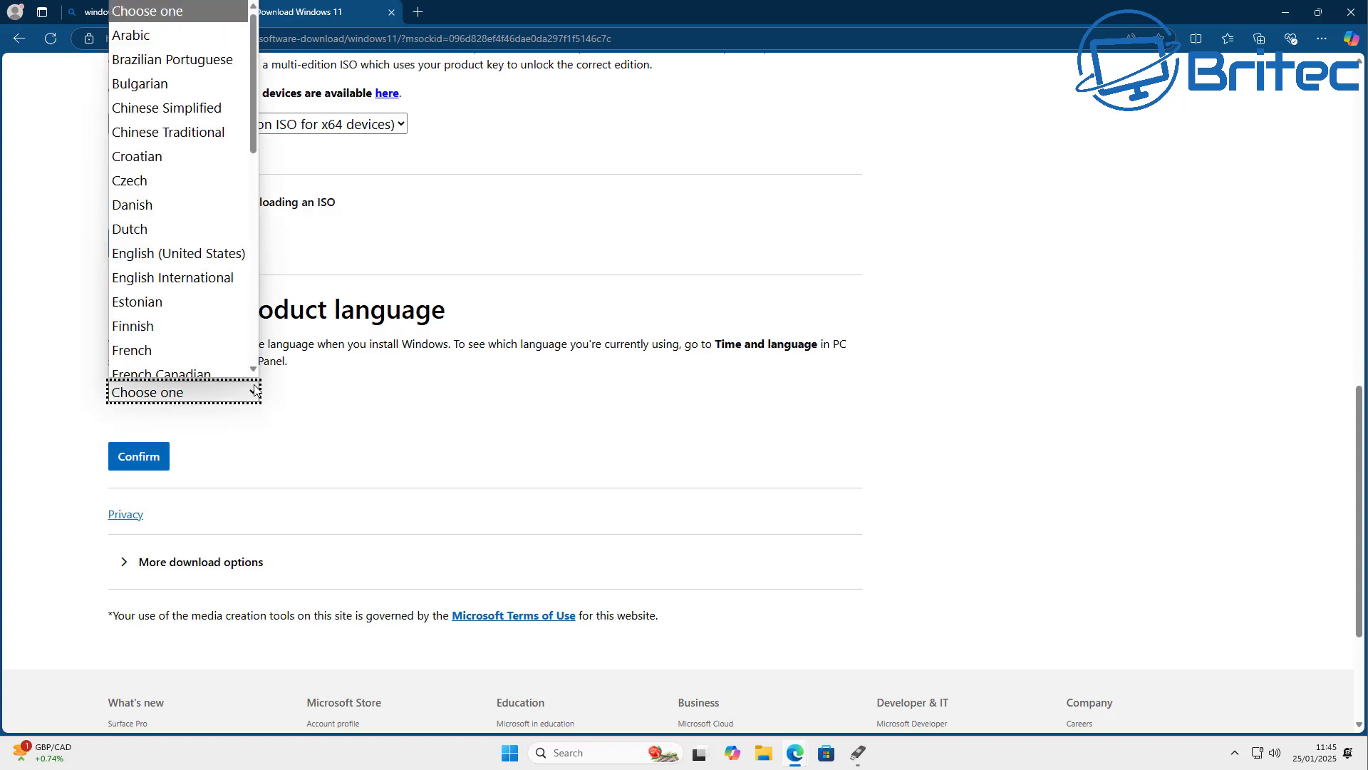
left_click(236, 270)
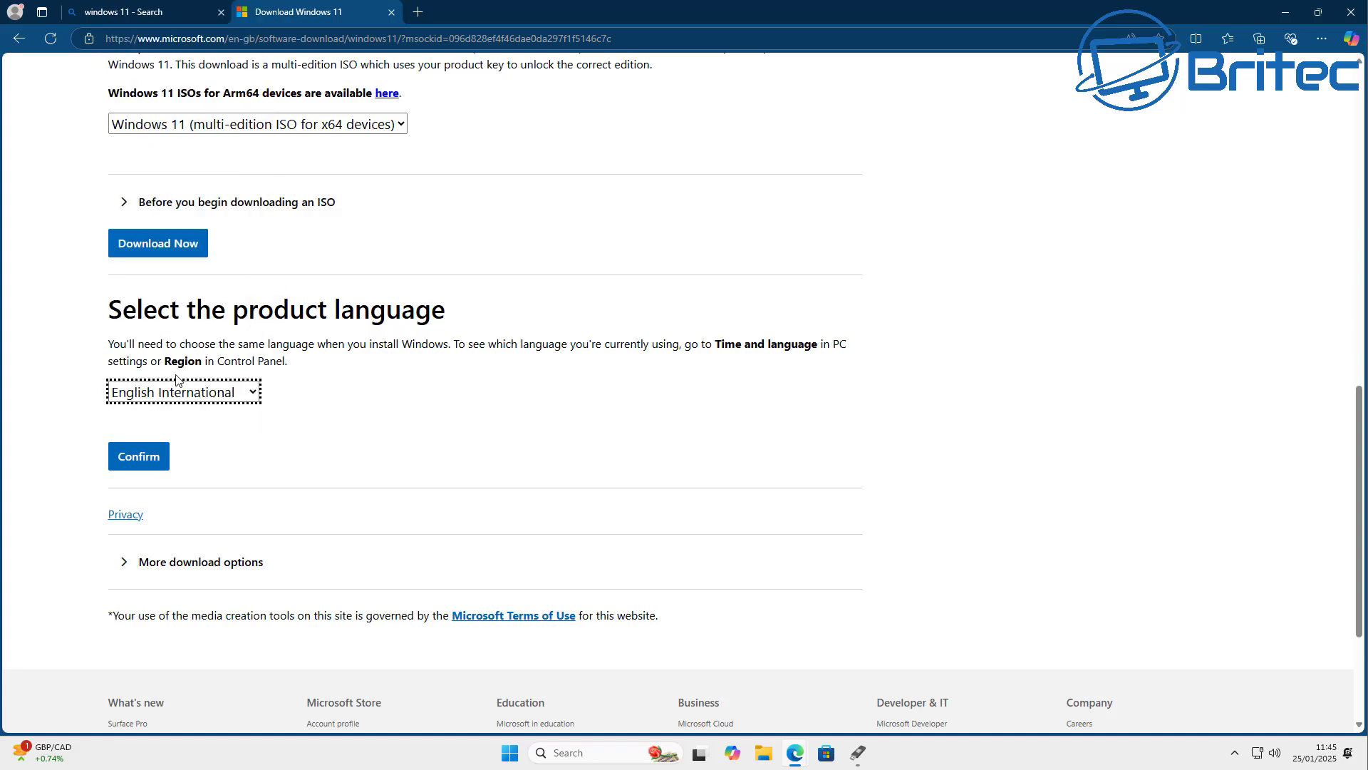
left_click(146, 463)
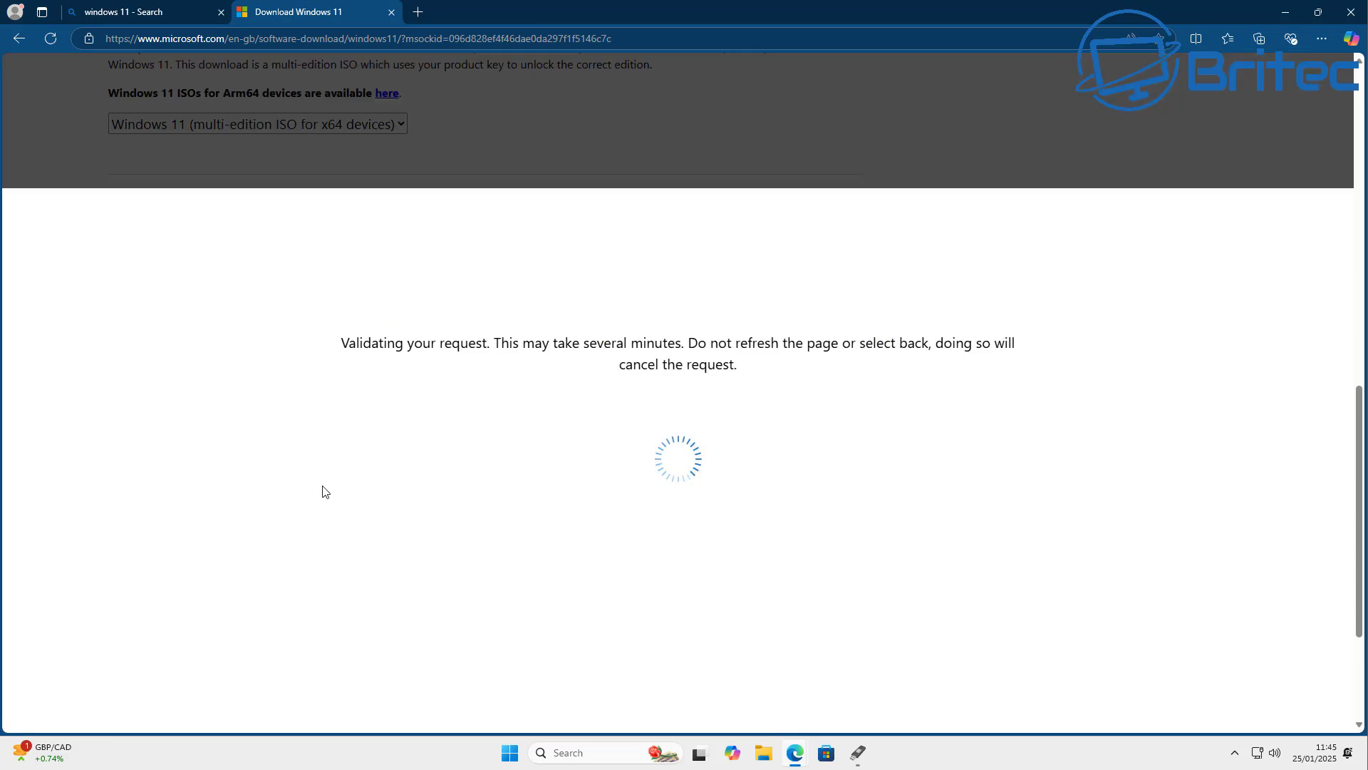
scroll(319, 485, "down", 3)
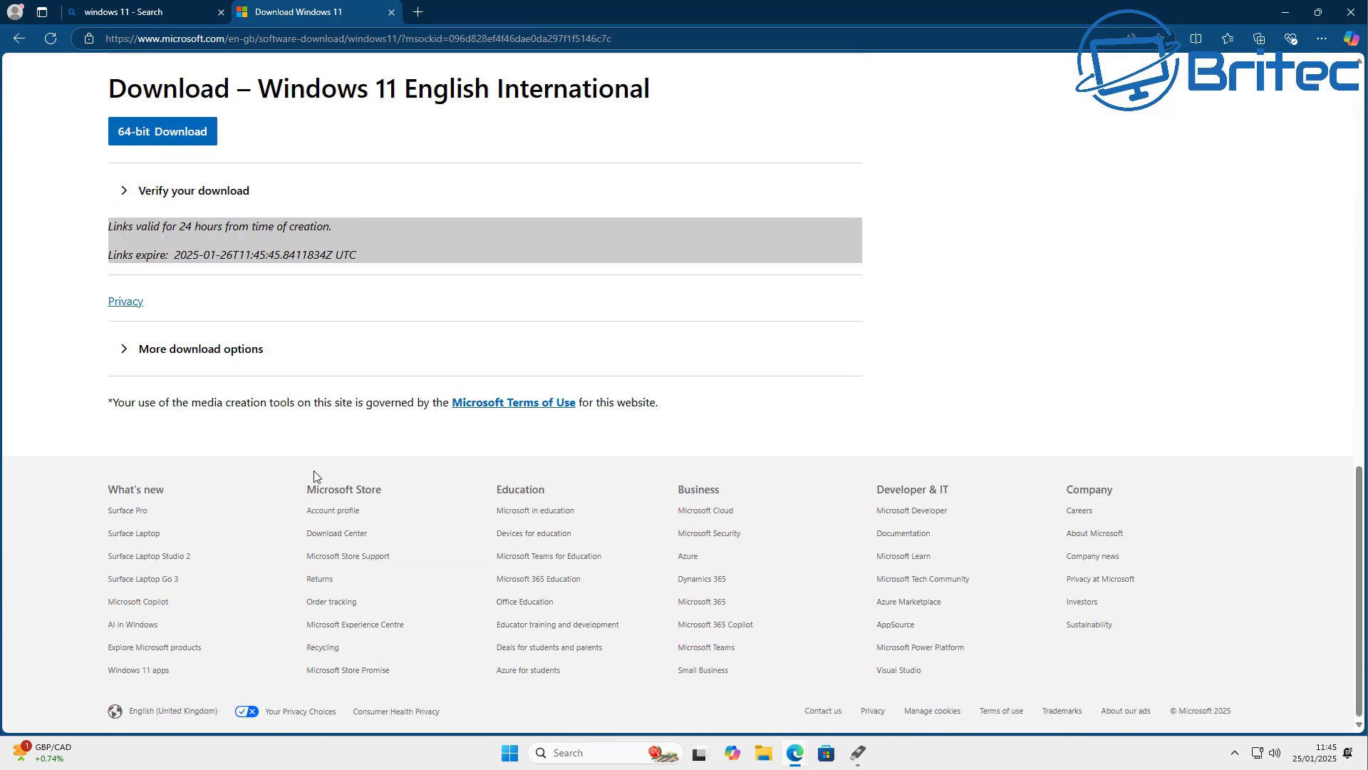
left_click(193, 137)
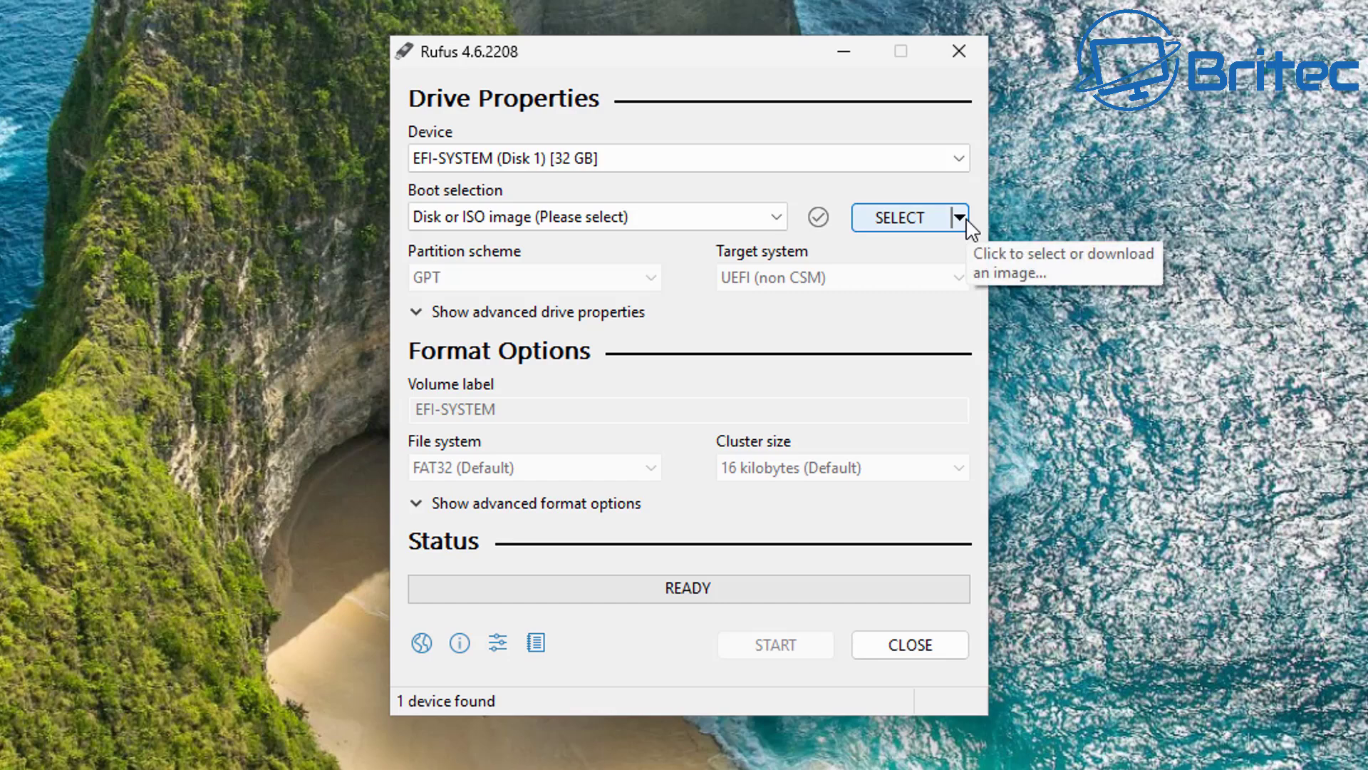
- Switch Rufus to DOWNLOAD mode and pick Windows 11 in the ISO downloader
left_click(960, 217)
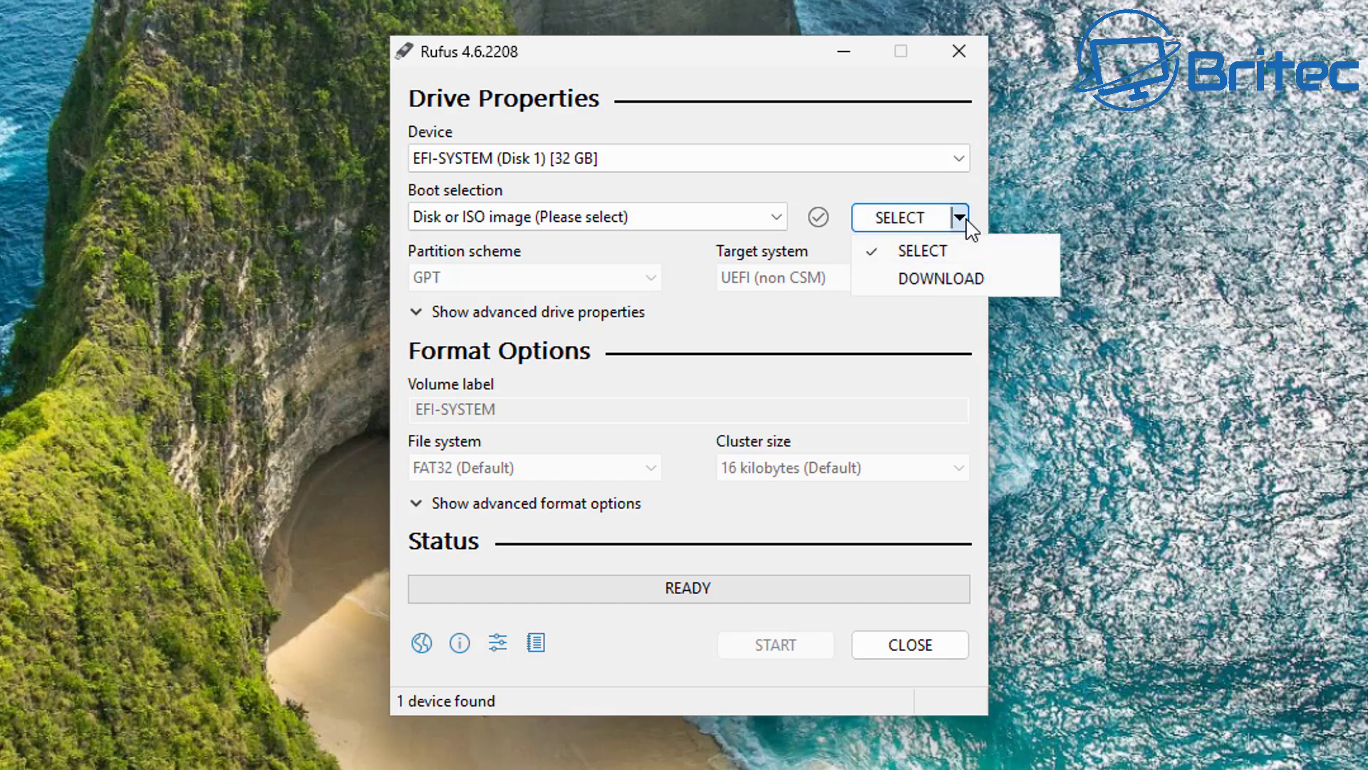
left_click(940, 279)
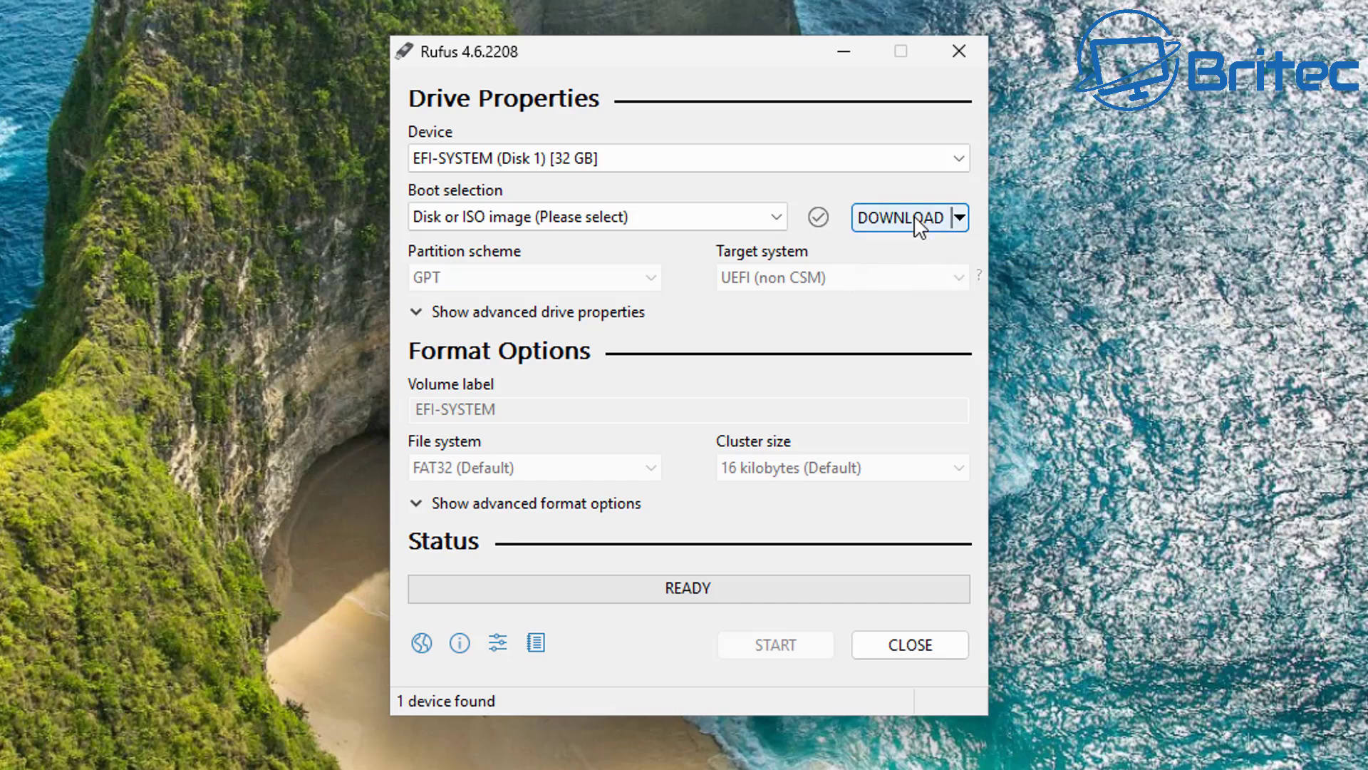
left_click(884, 230)
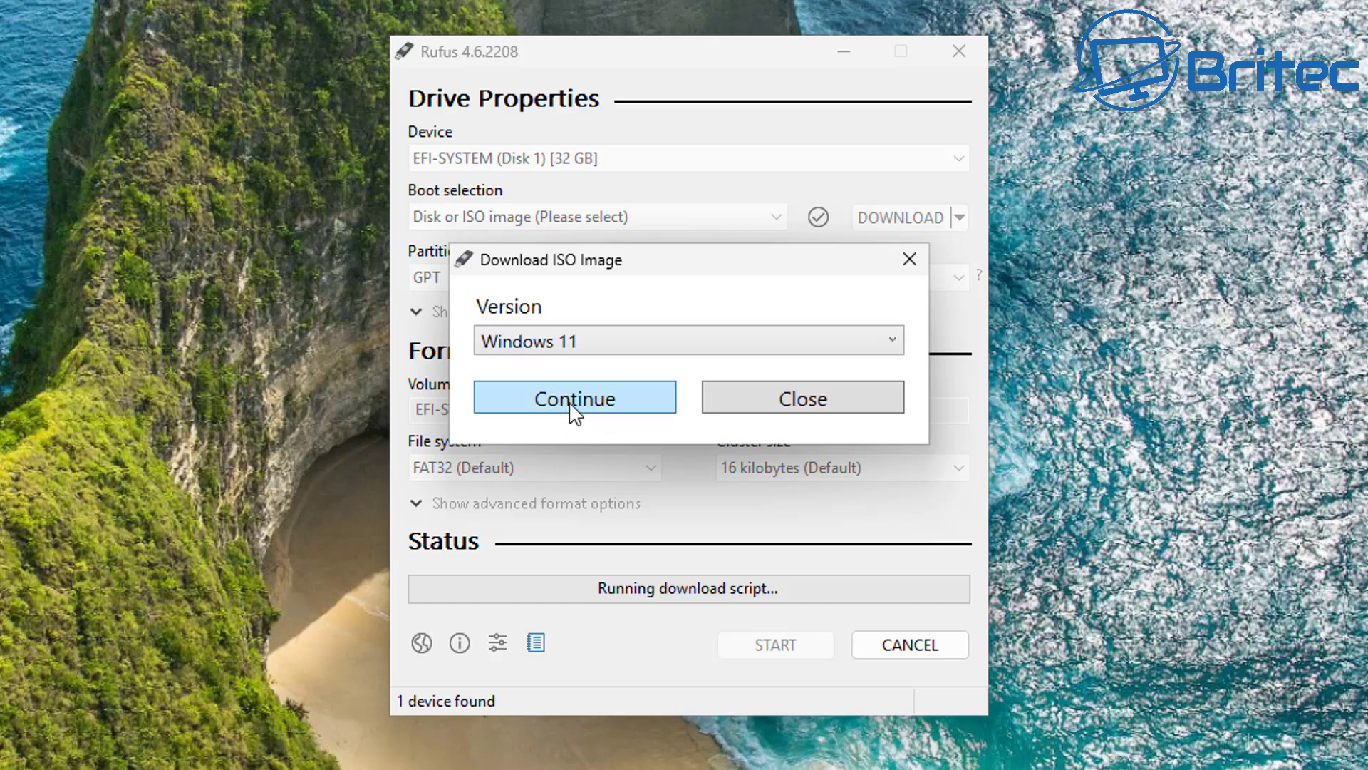
left_click(902, 348)
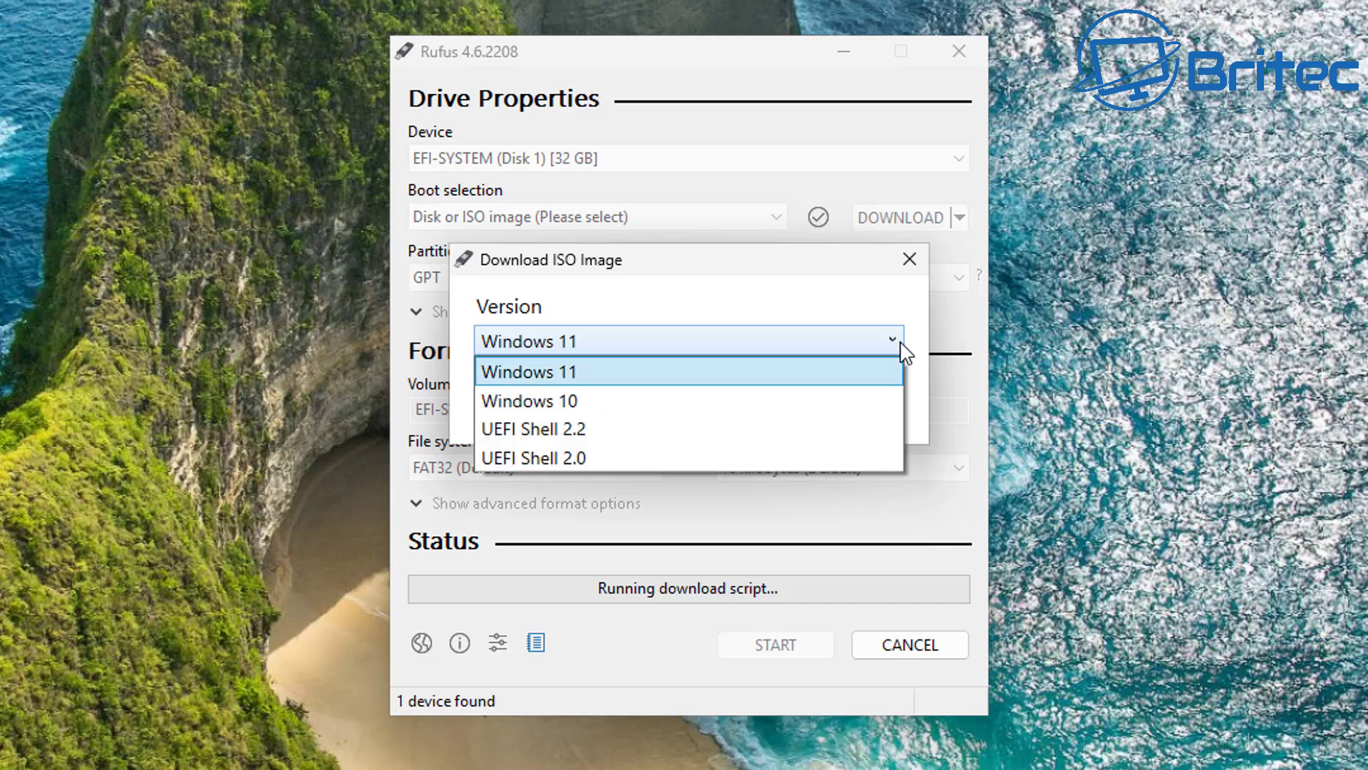
left_click(870, 365)
left_click(576, 400)
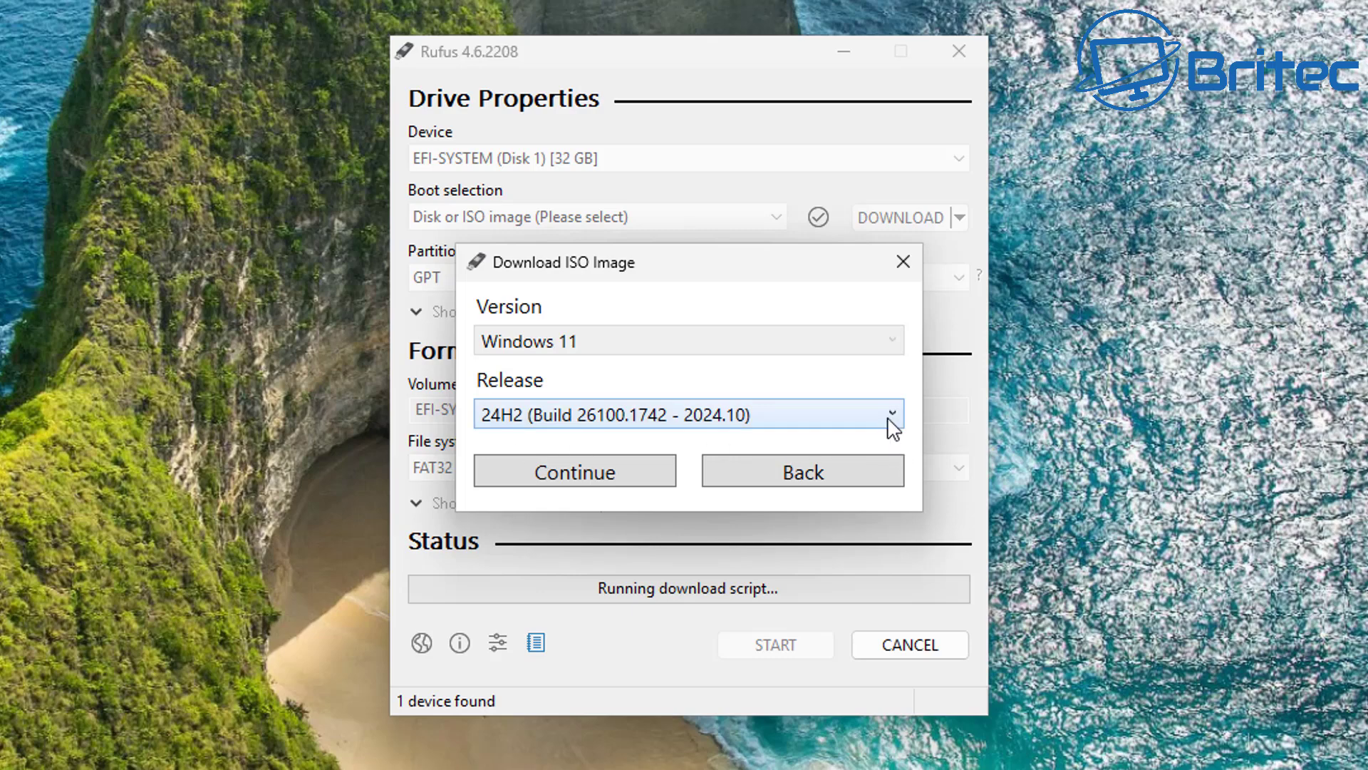
- Choose 24H2, Home/Pro/Edu, English International, x64, and download through the browser
left_click(888, 419)
left_click(887, 416)
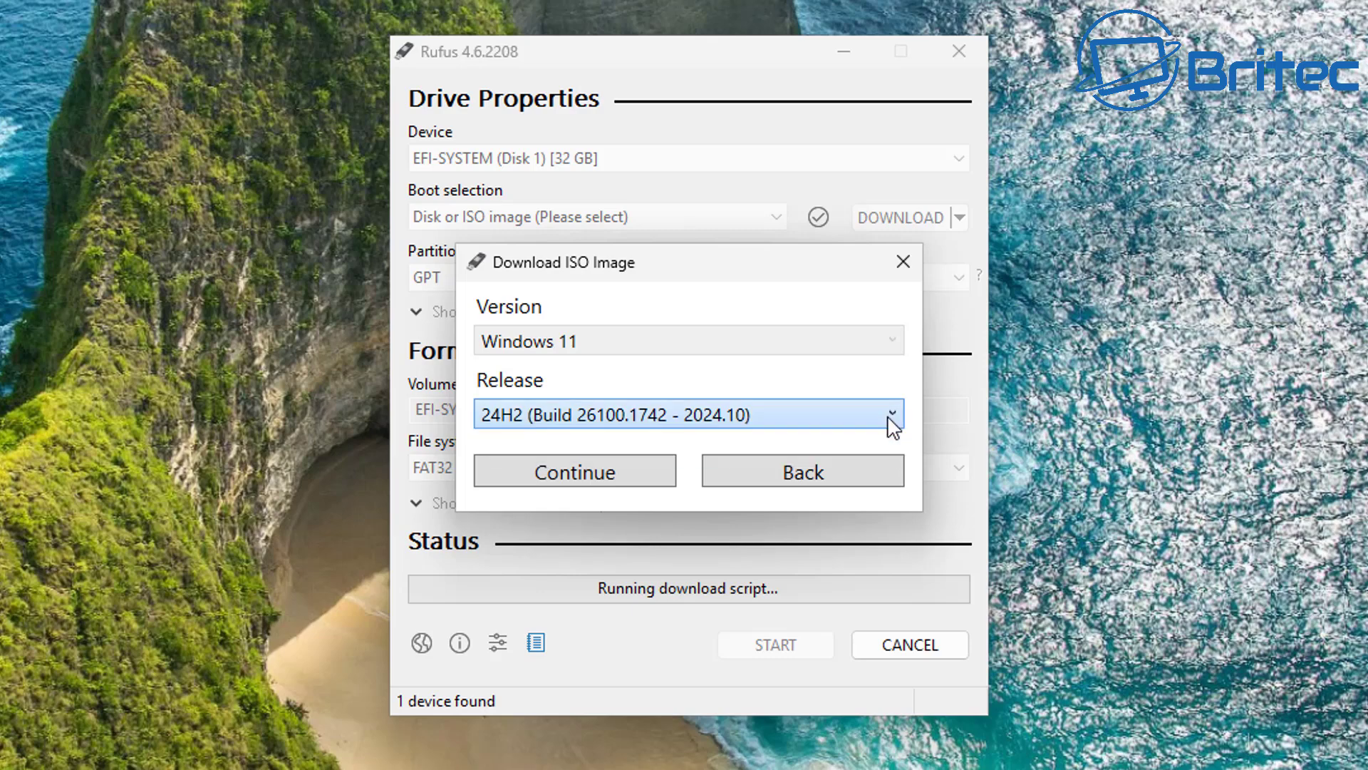
left_click(588, 469)
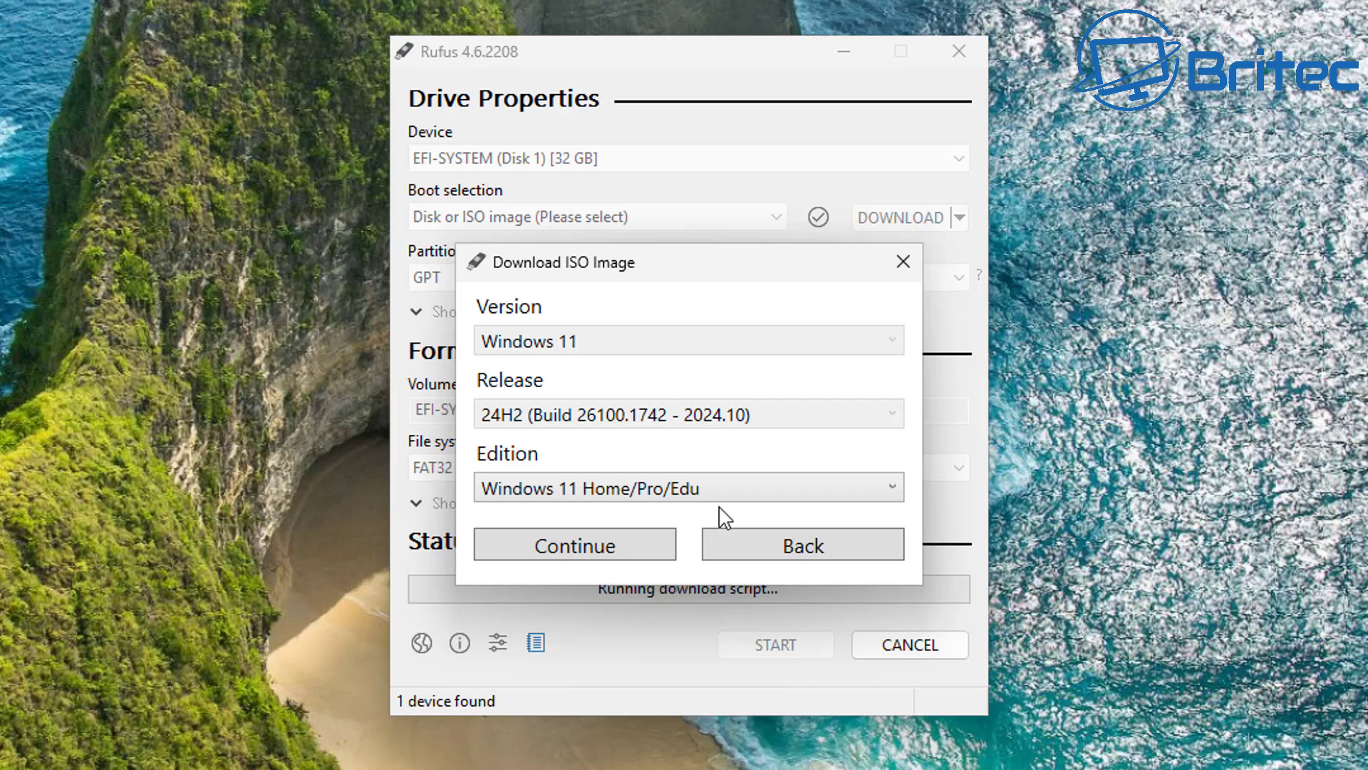
left_click(611, 551)
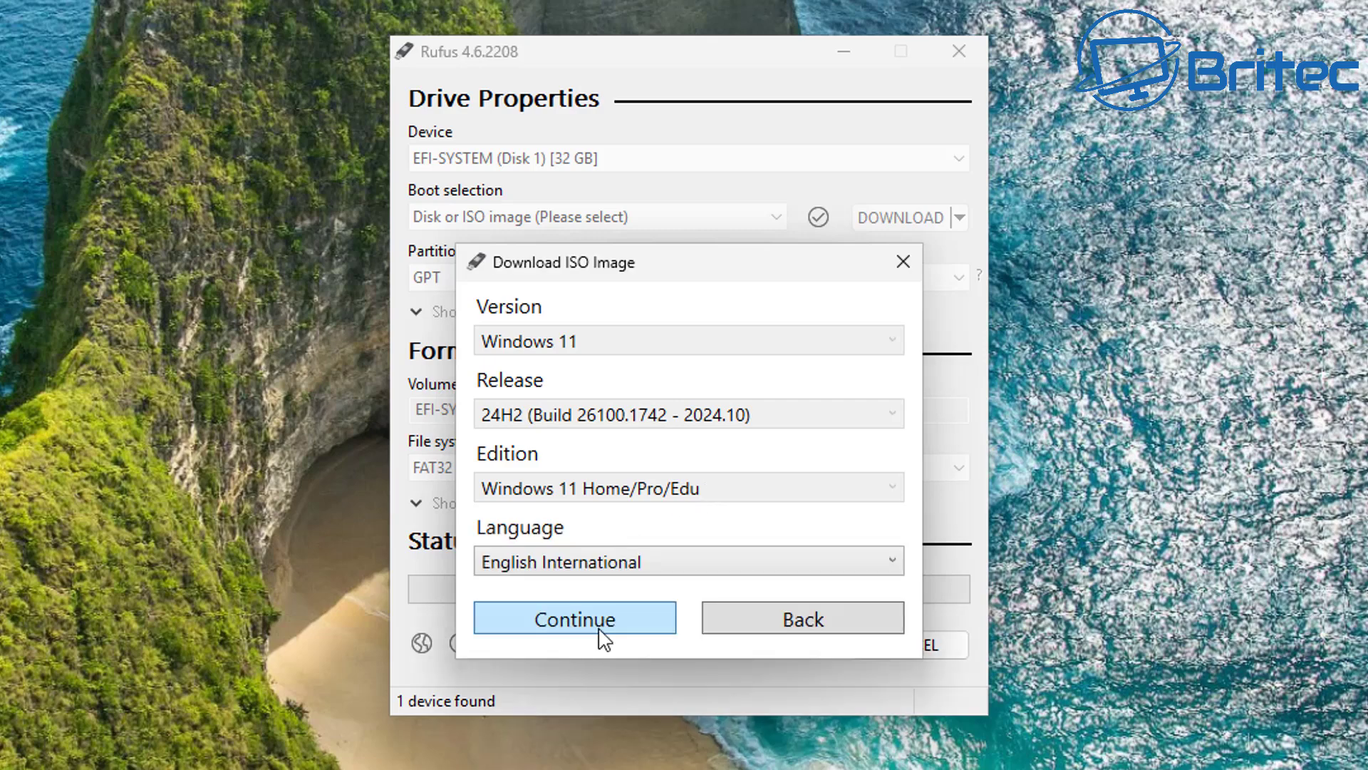
left_click(599, 629)
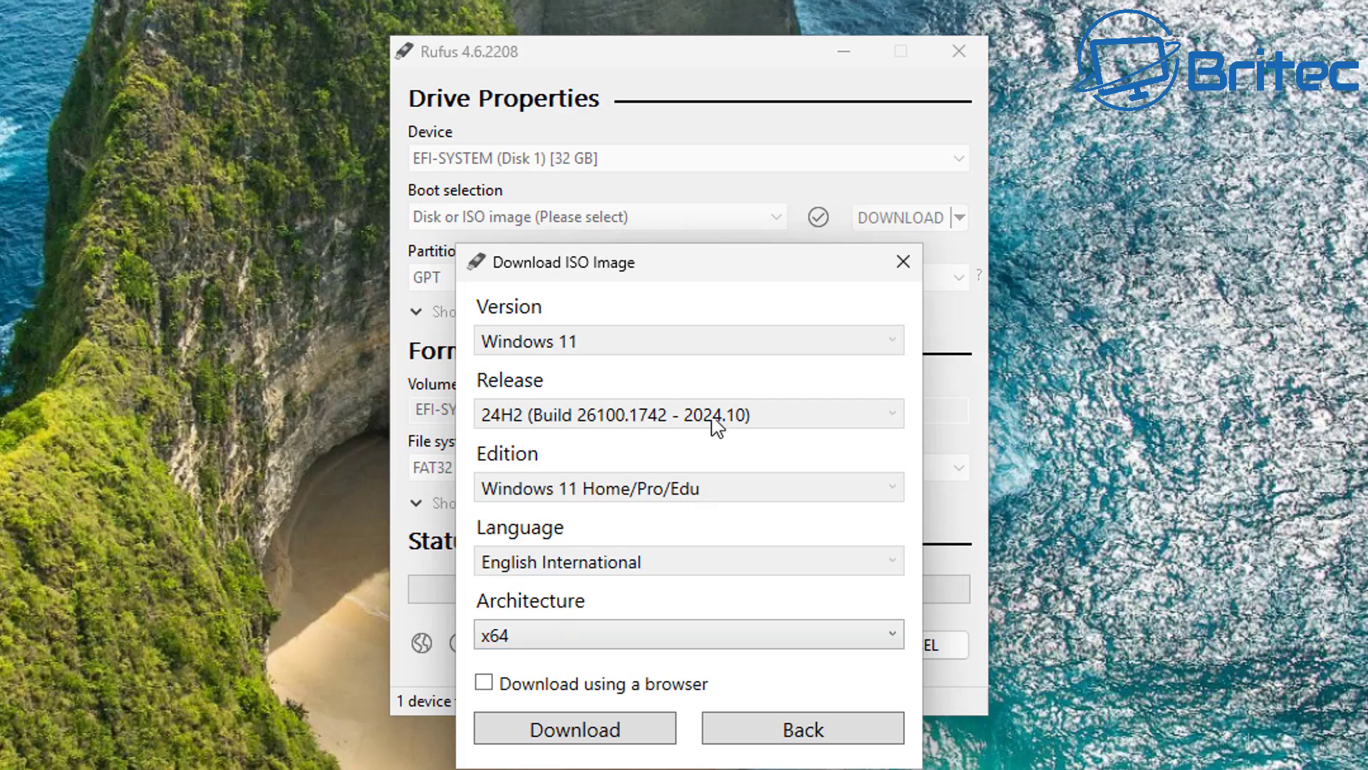
left_click_drag(702, 271, 698, 181)
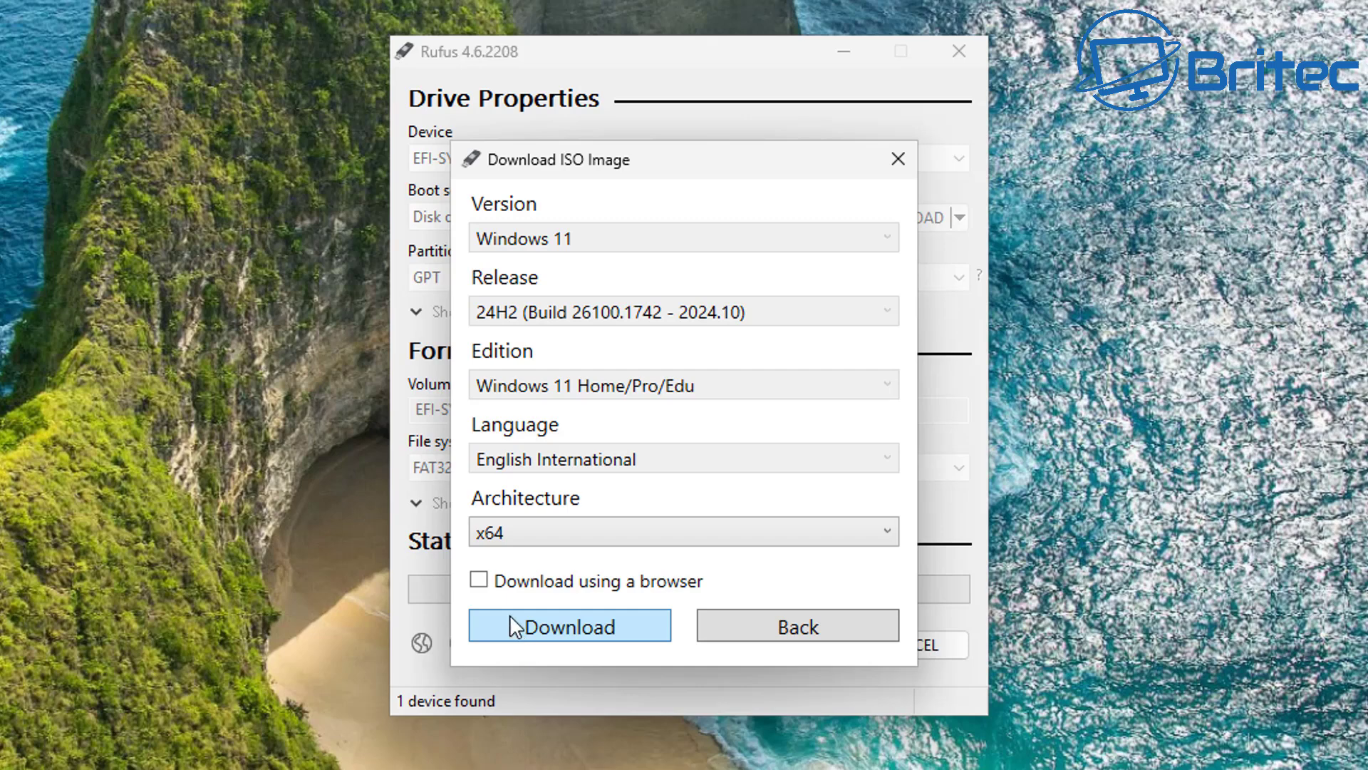
left_click(485, 581)
left_click(576, 622)
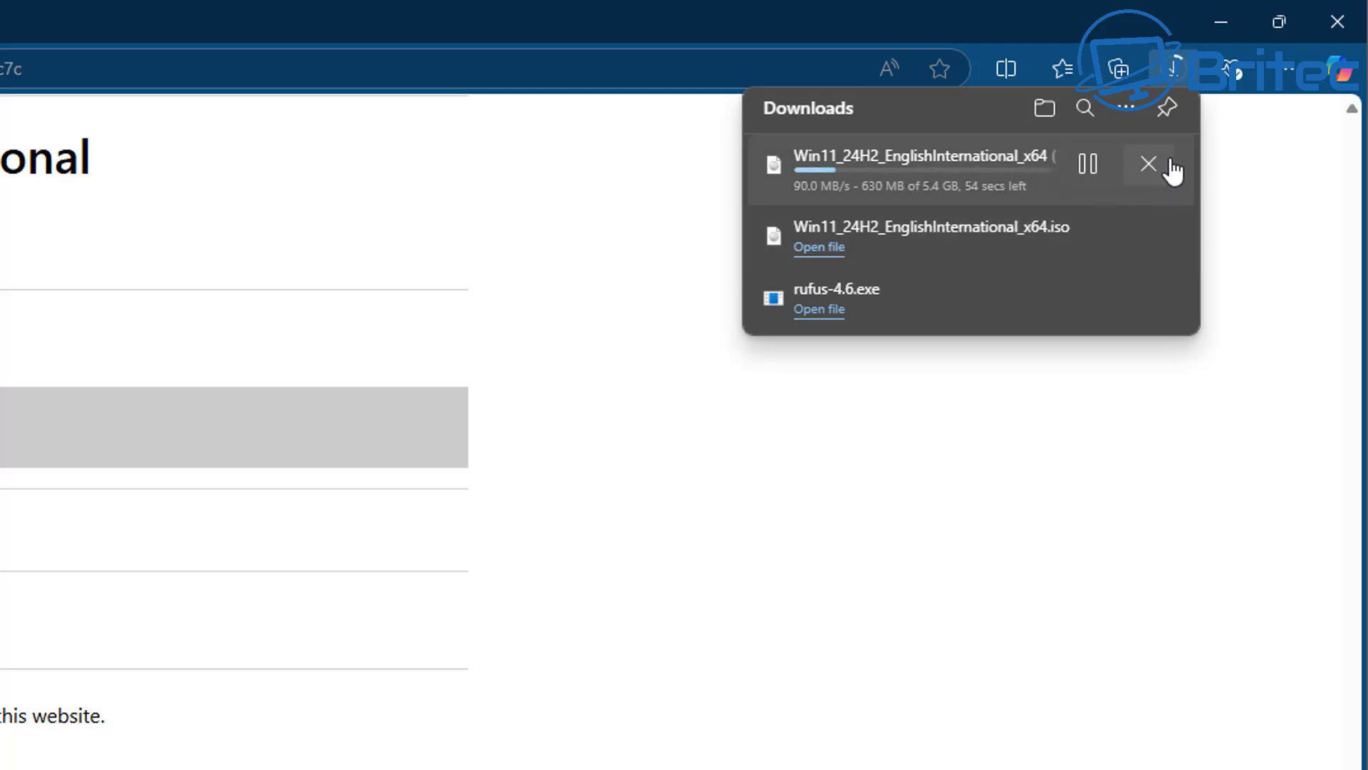
- Cancel the duplicate Win11 download in Edge and minimize Edge to return to Rufus
left_click(1148, 165)
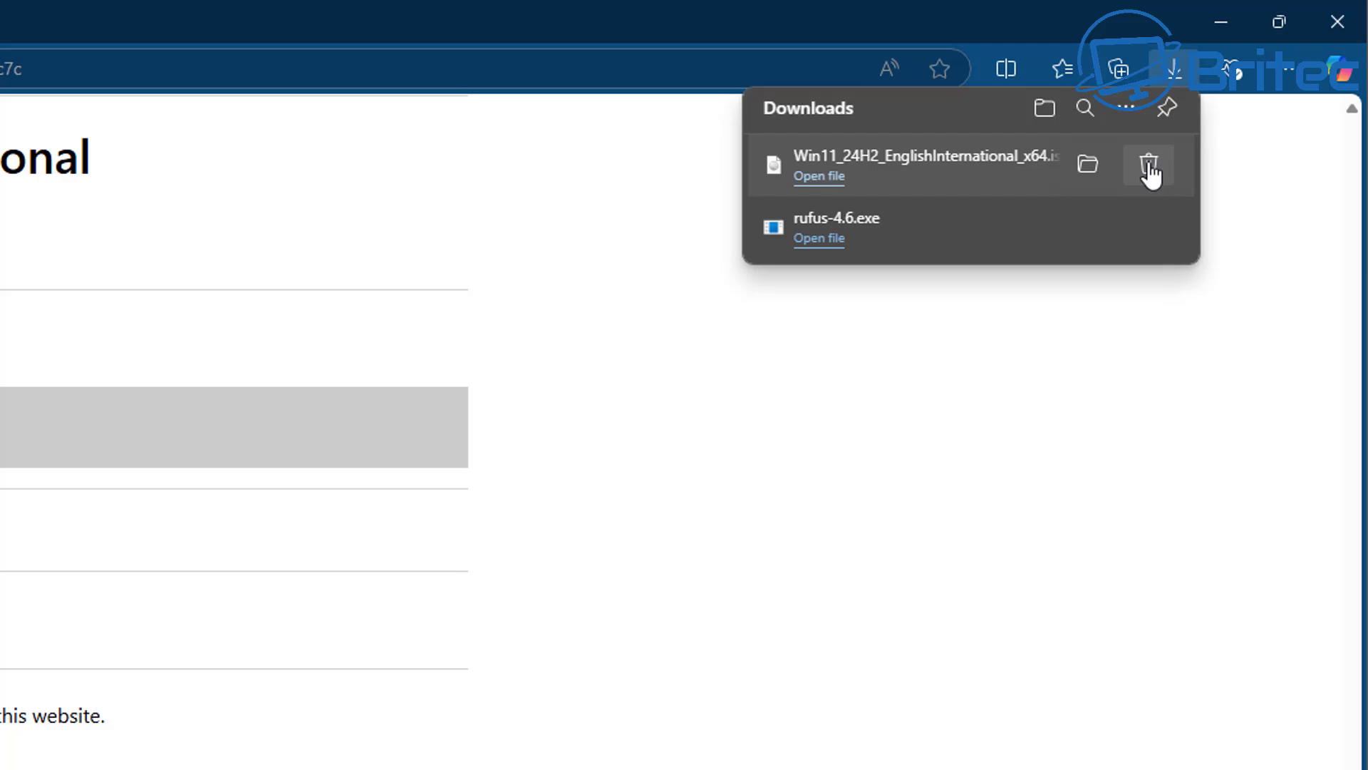
left_click(1225, 18)
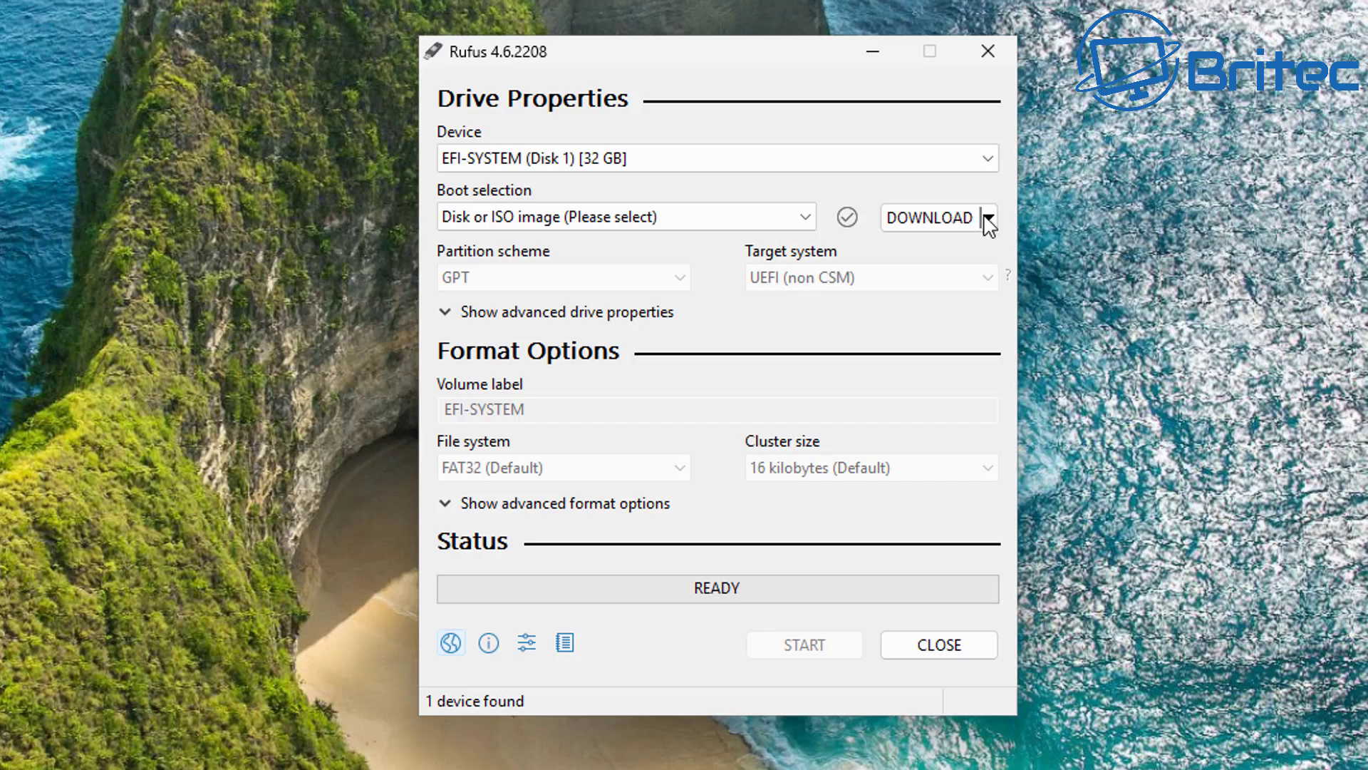
- Load Win11_24H2_EnglishInternational_x64.iso as the Disk or ISO boot image
left_click(988, 220)
left_click(952, 251)
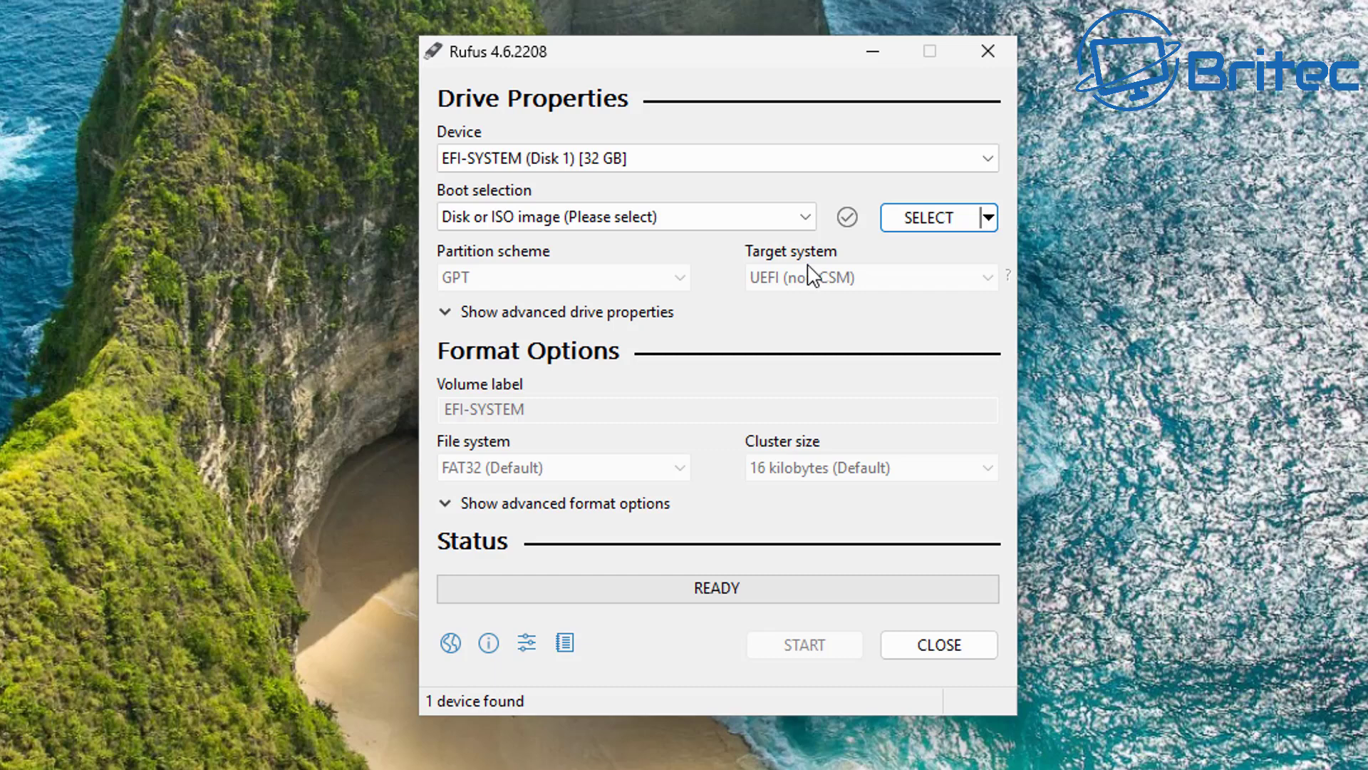
left_click(803, 221)
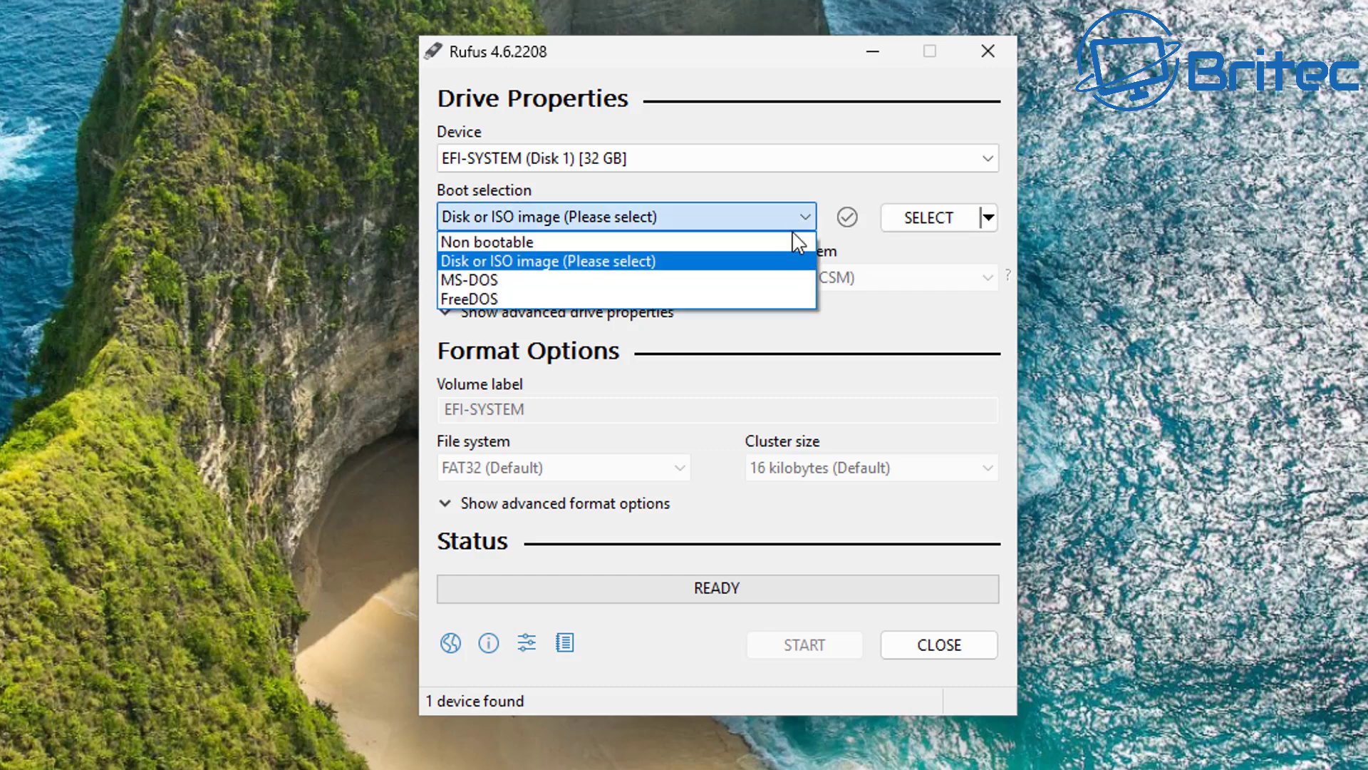
left_click(809, 221)
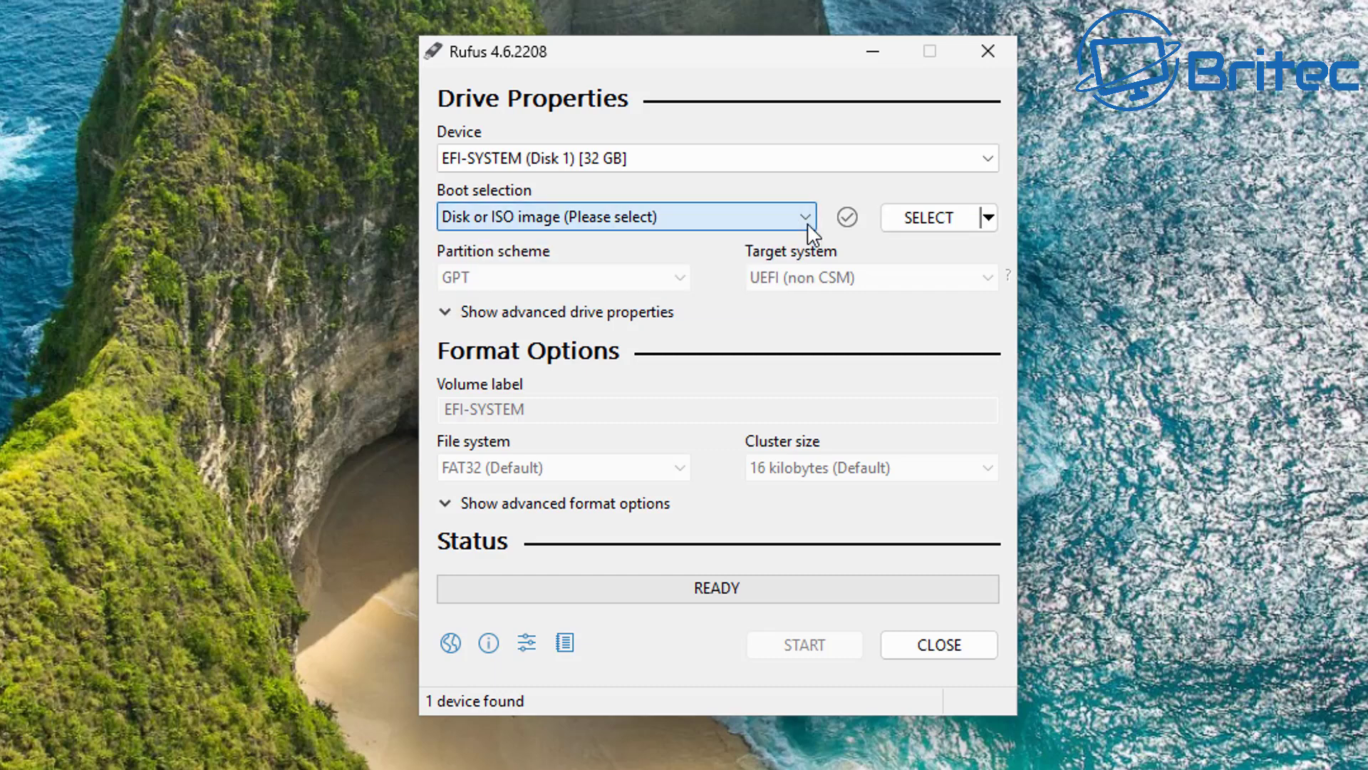
left_click(930, 217)
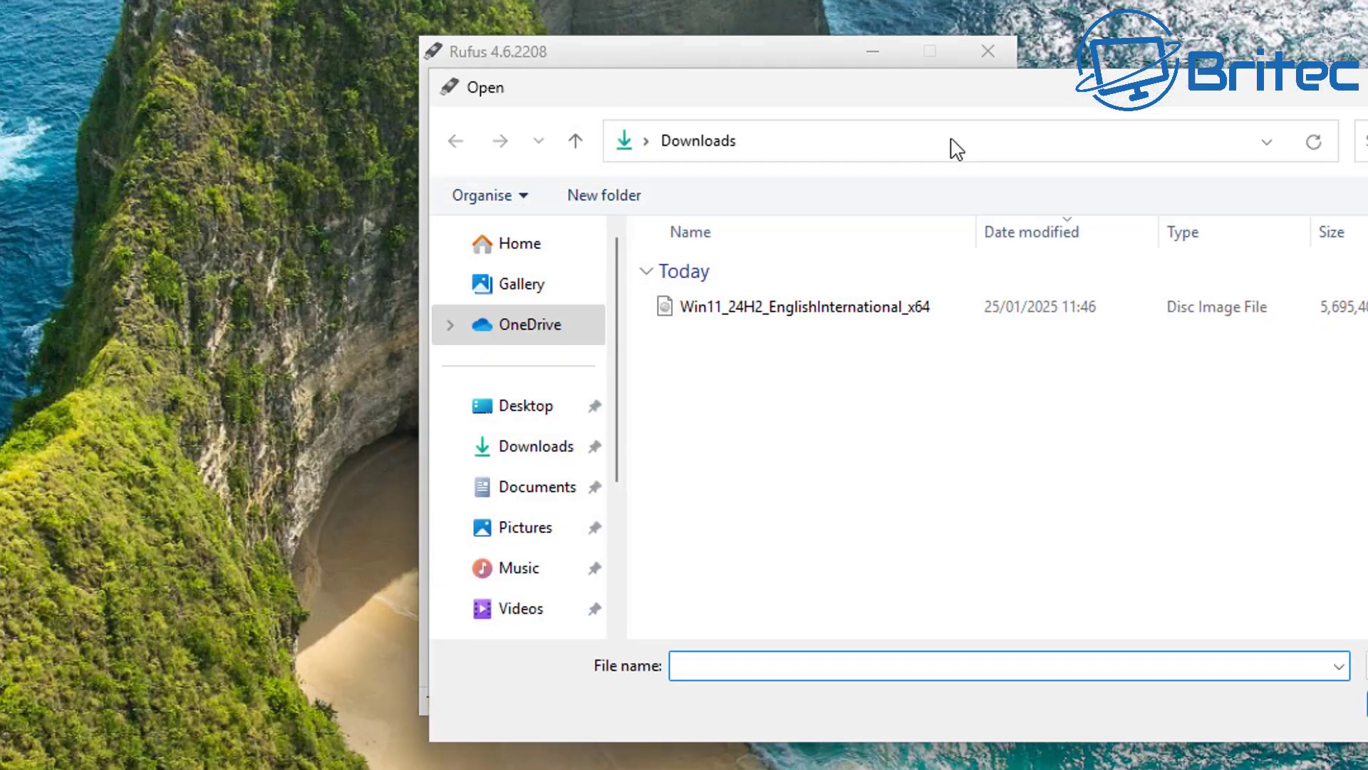
left_click_drag(956, 105, 650, 88)
left_click(544, 292)
left_click(1124, 689)
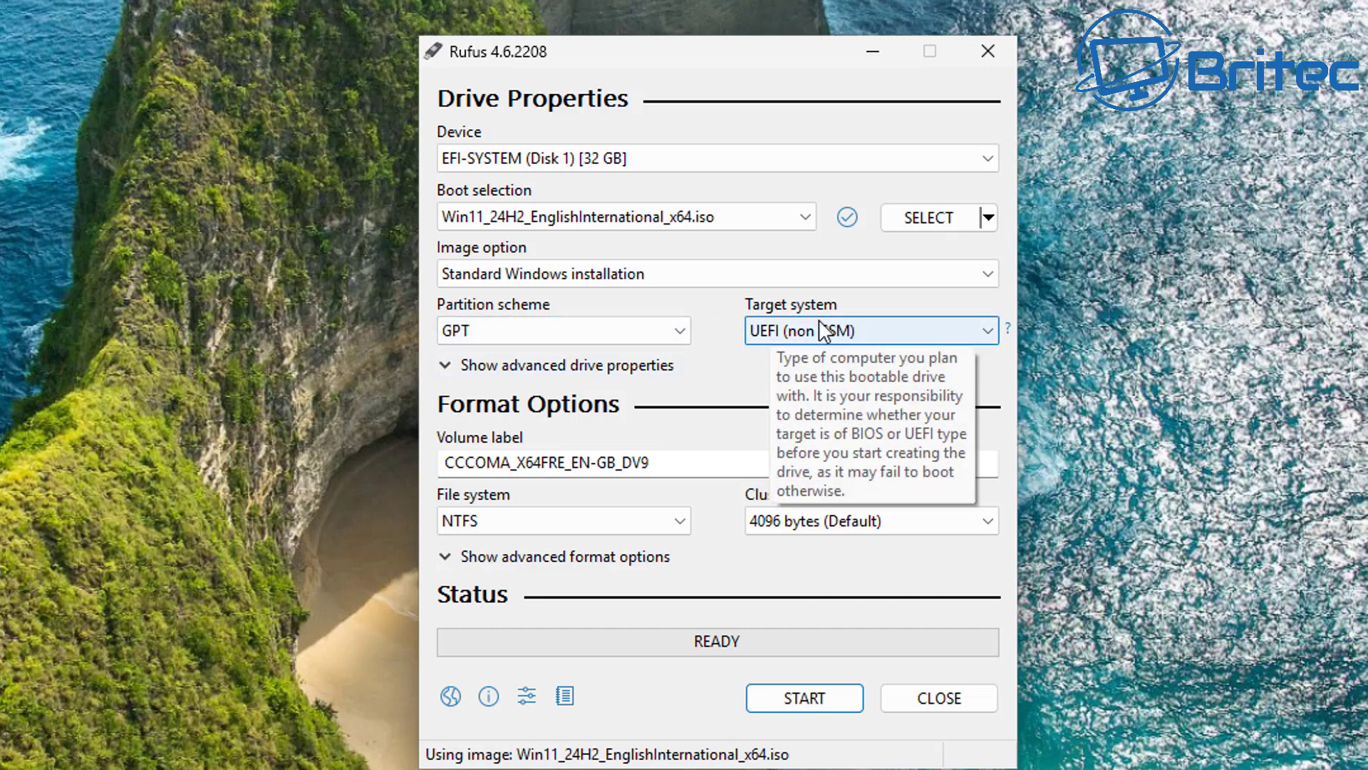
- Set the partition scheme to GPT for a UEFI (non CSM) target
mouse_move(769, 282)
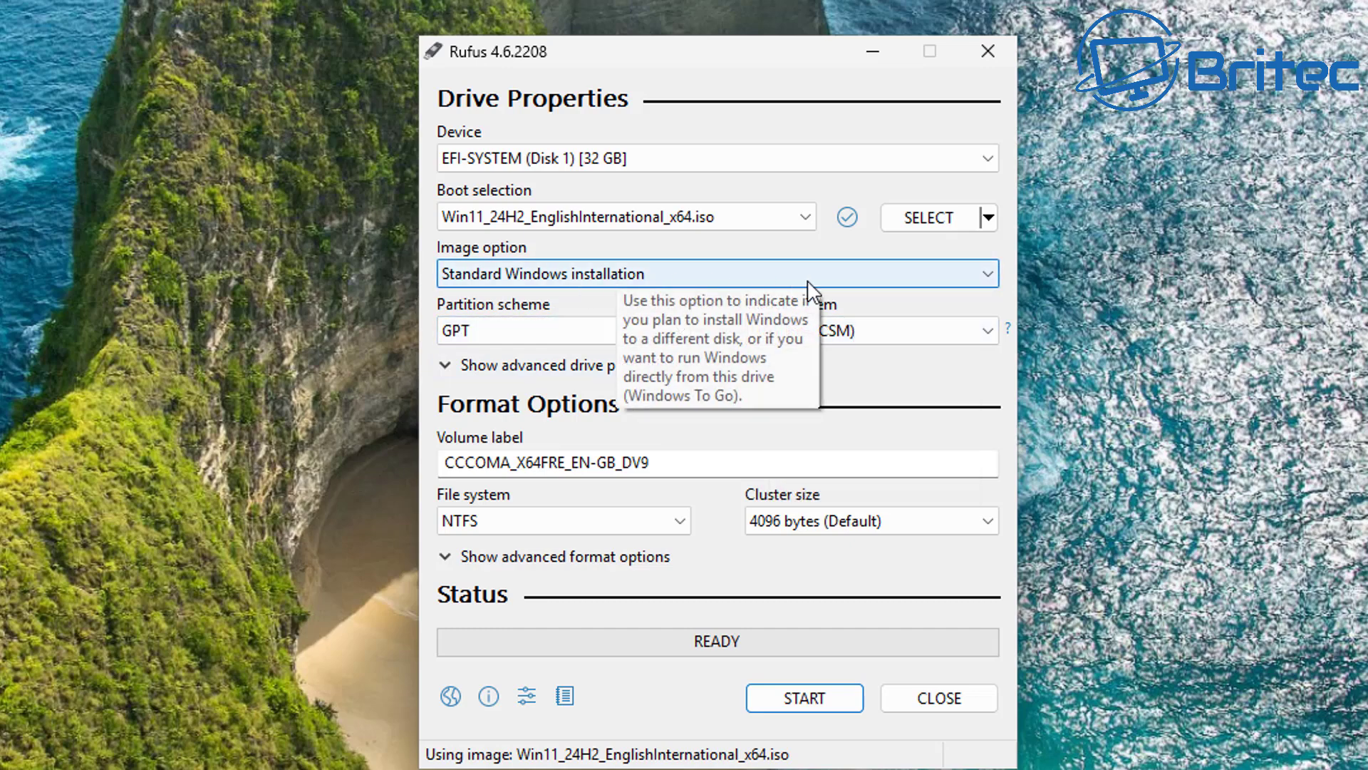
mouse_move(490, 332)
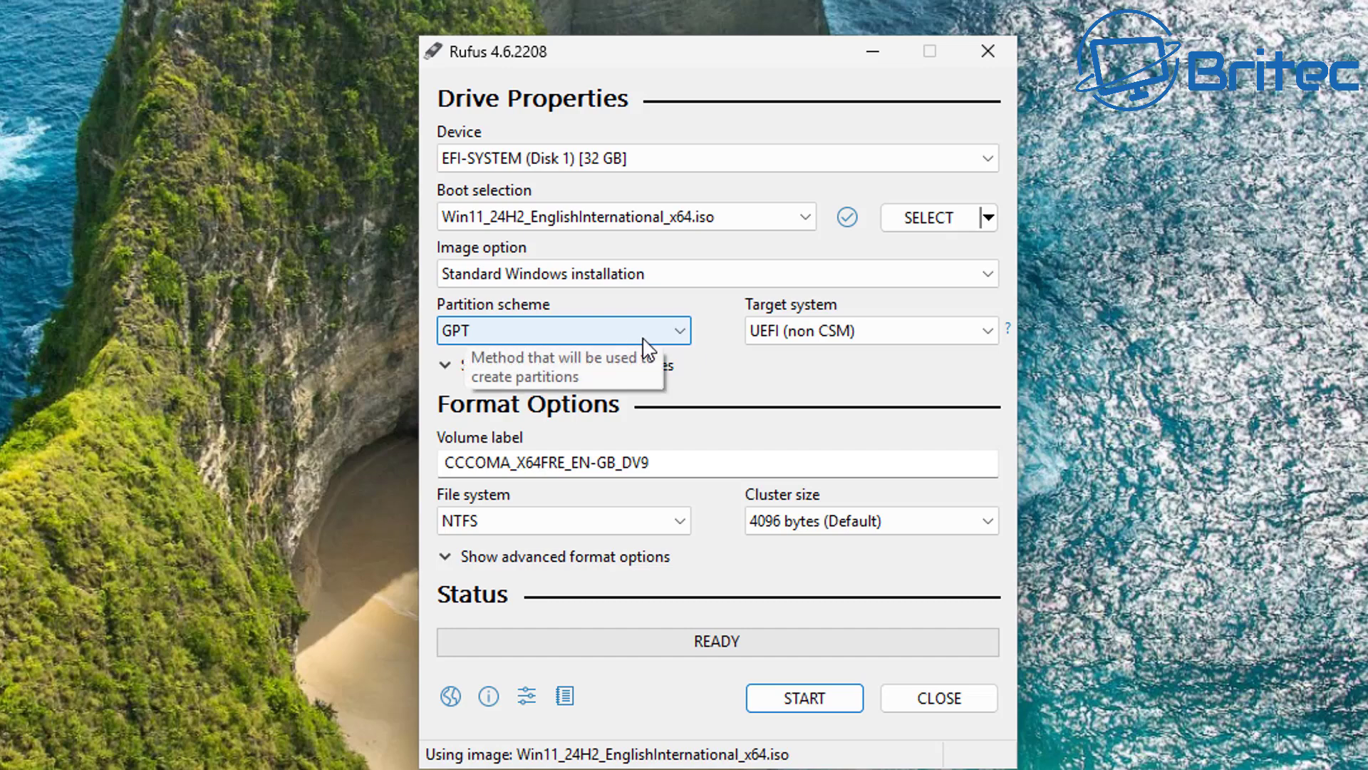
left_click(677, 332)
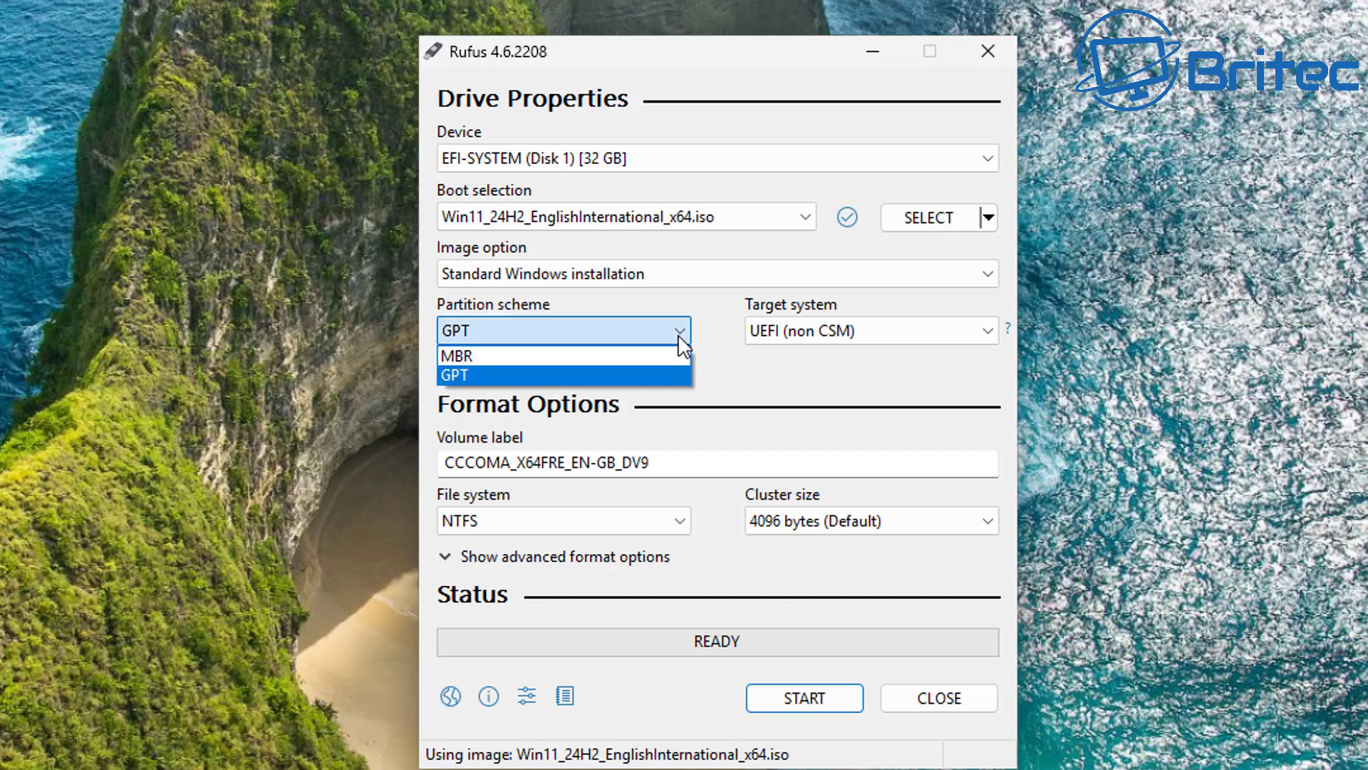
left_click(631, 356)
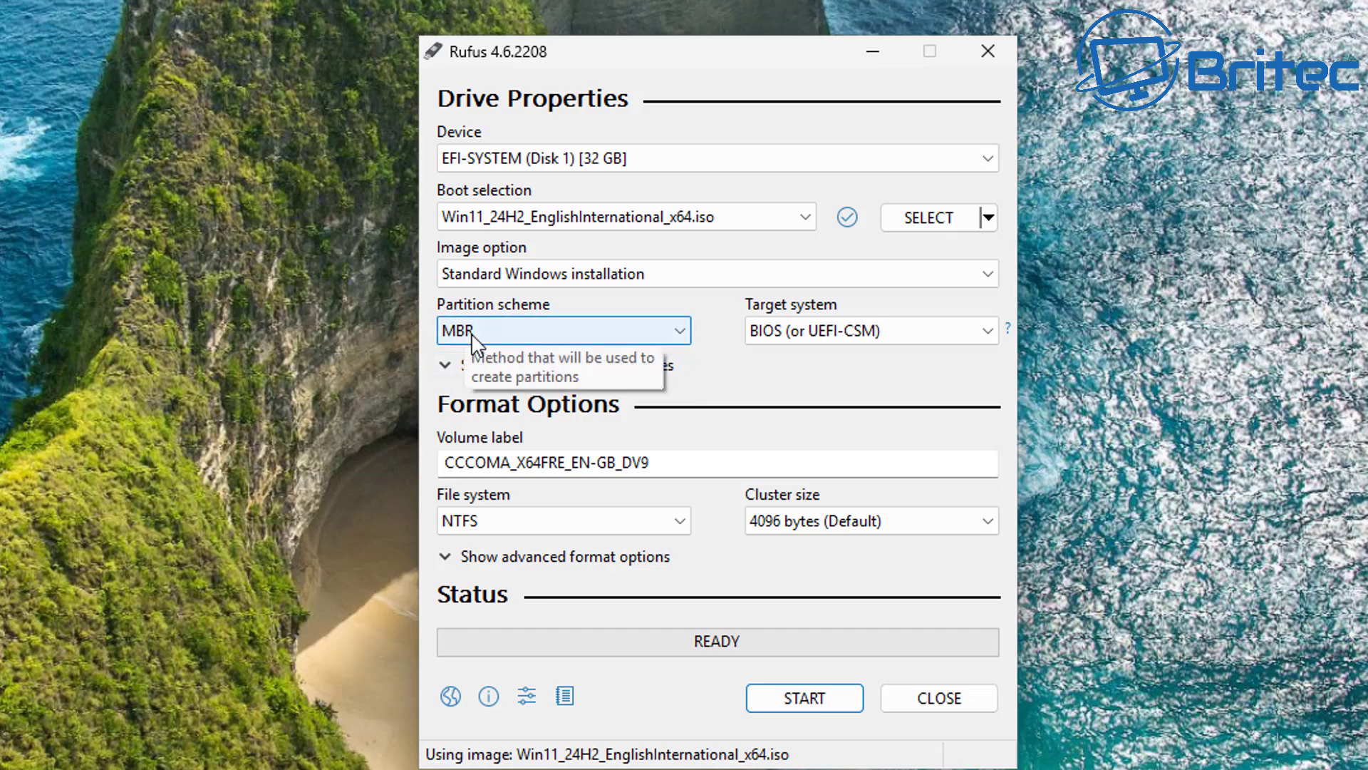
left_click(688, 334)
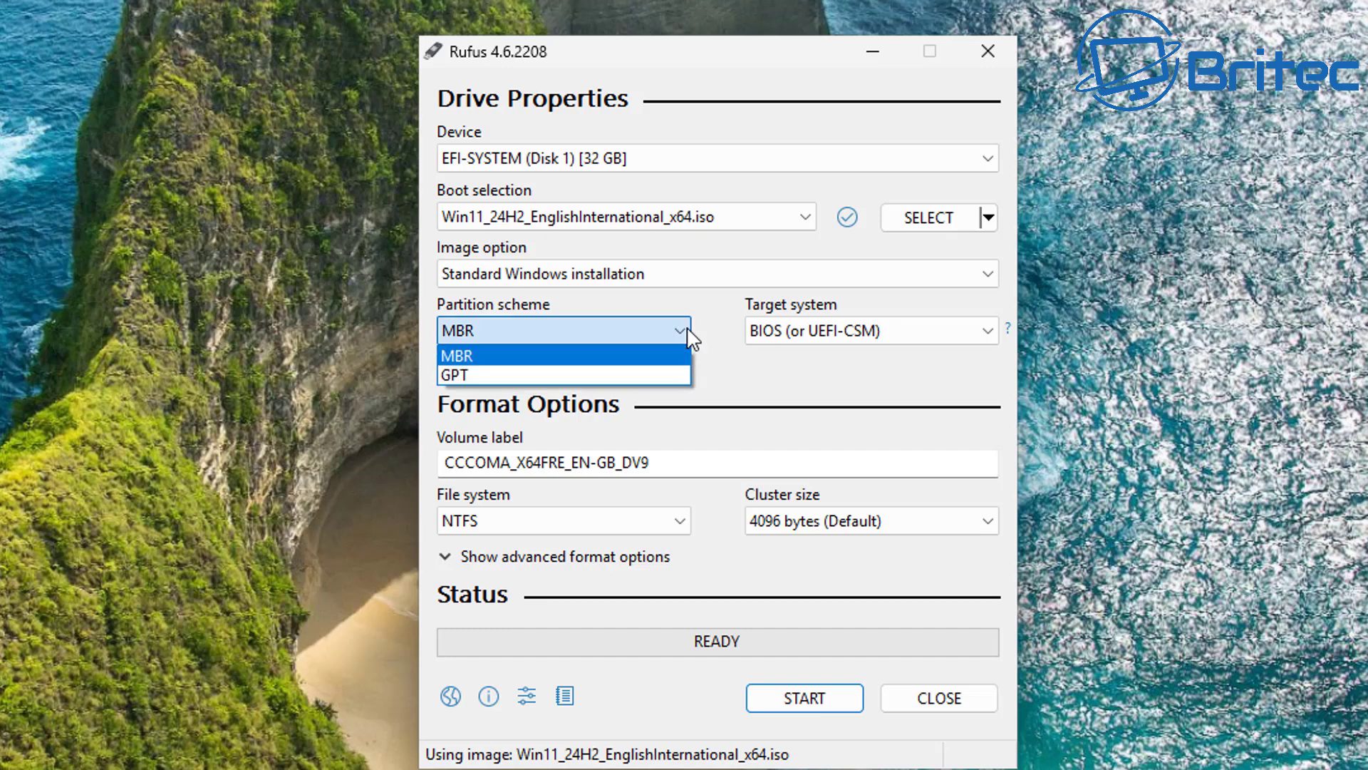
left_click(563, 374)
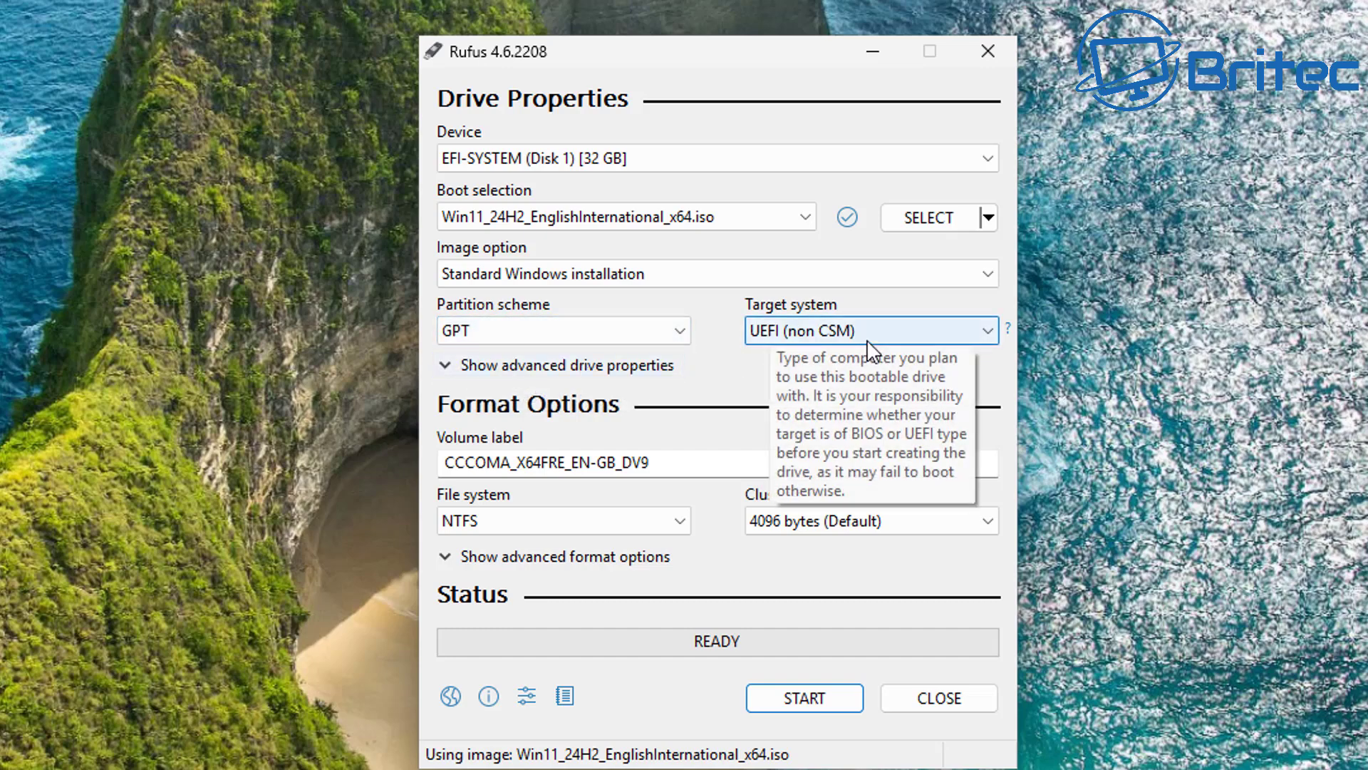
left_click(543, 332)
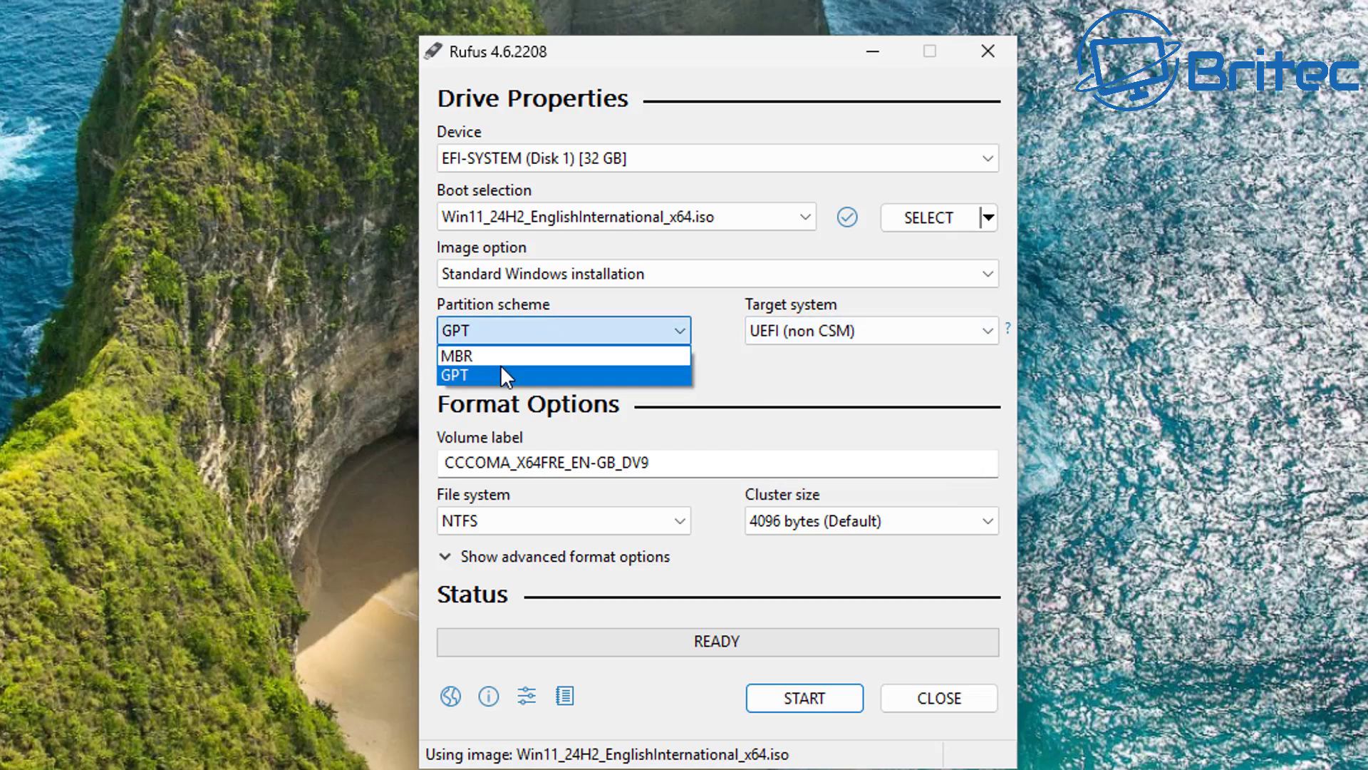
left_click(500, 357)
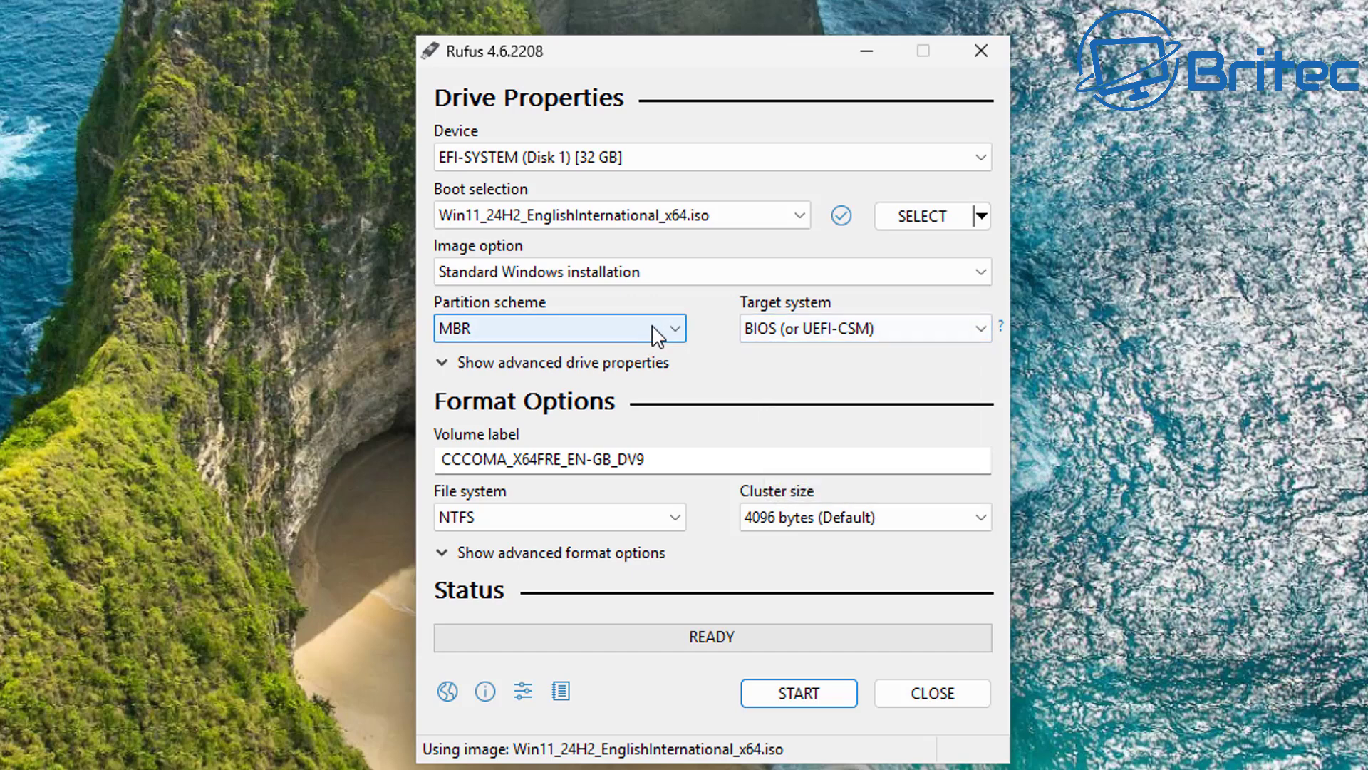
left_click(671, 332)
left_click(553, 371)
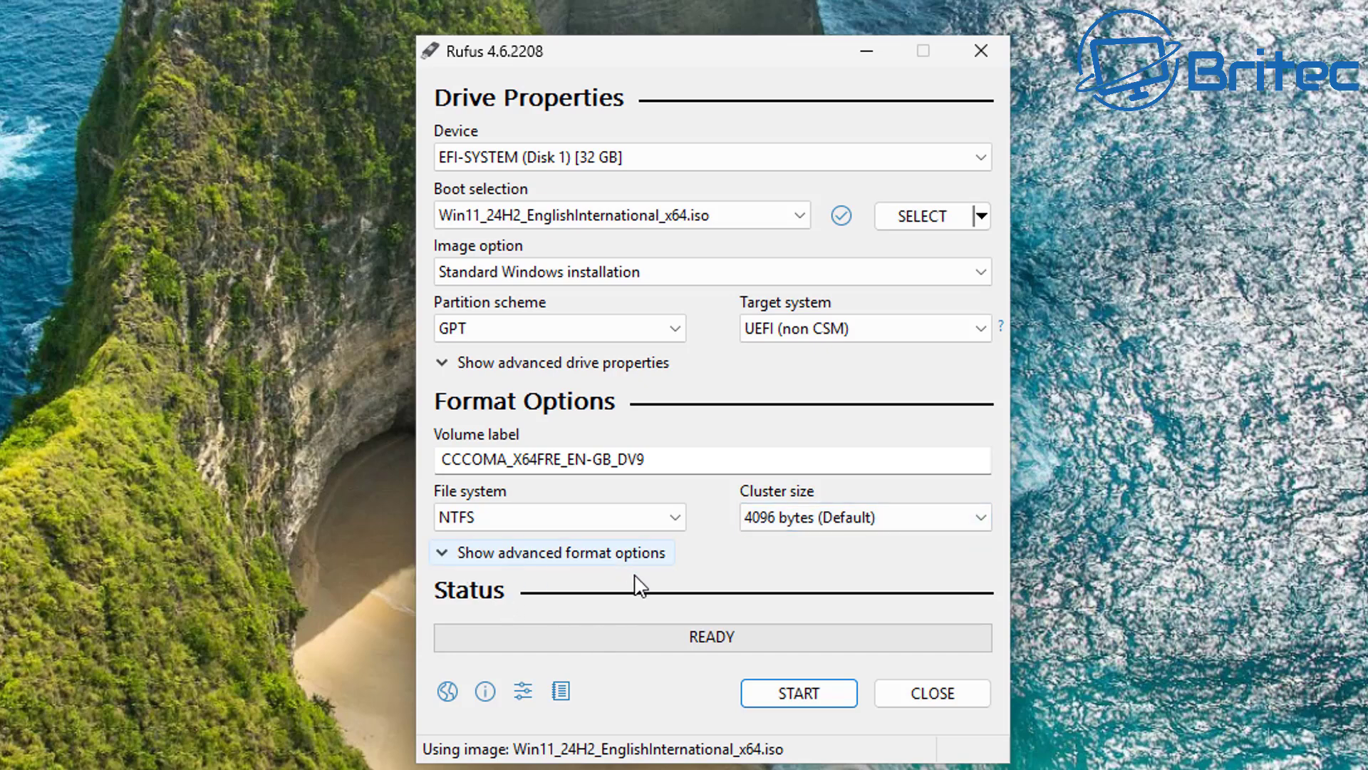
- Start the write with TPM/RAM bypass, local account, privacy questions skipped and BitLocker disabled
left_click(450, 555)
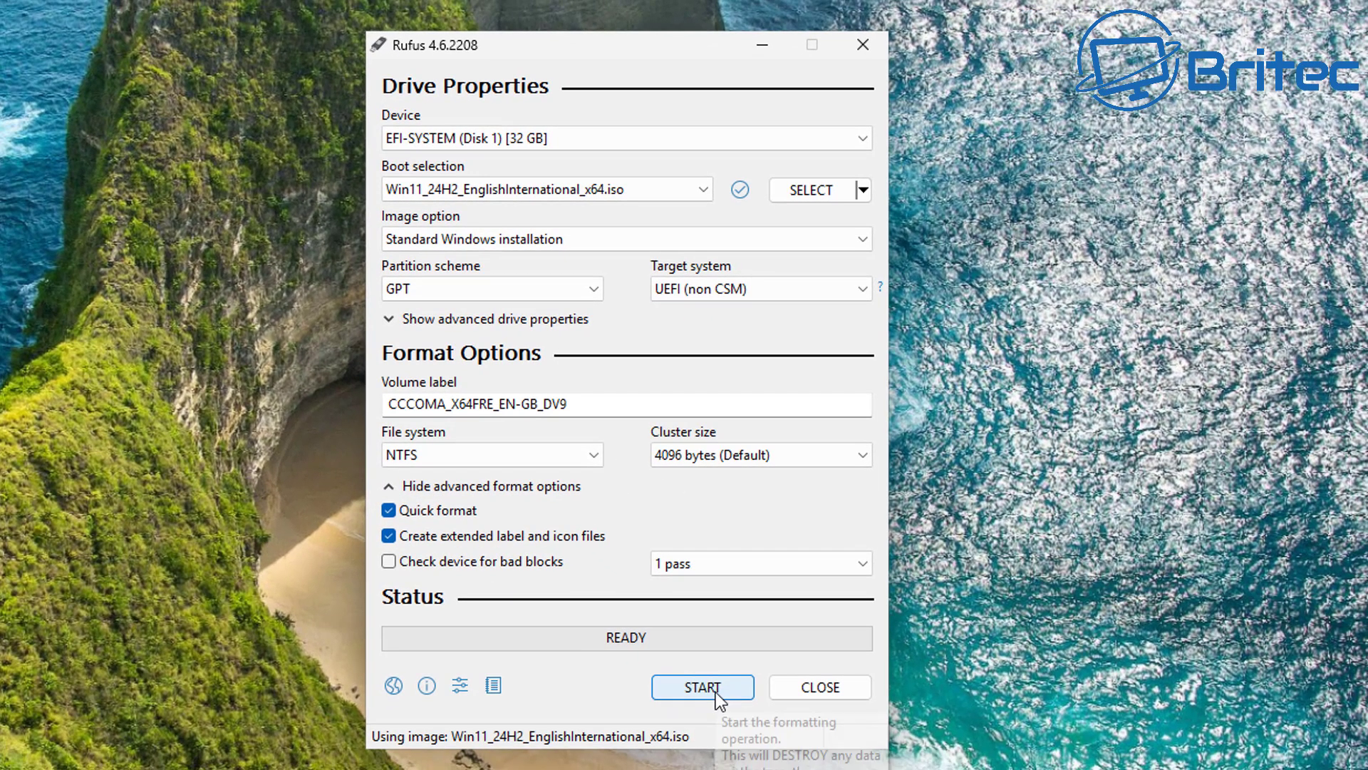
left_click(812, 769)
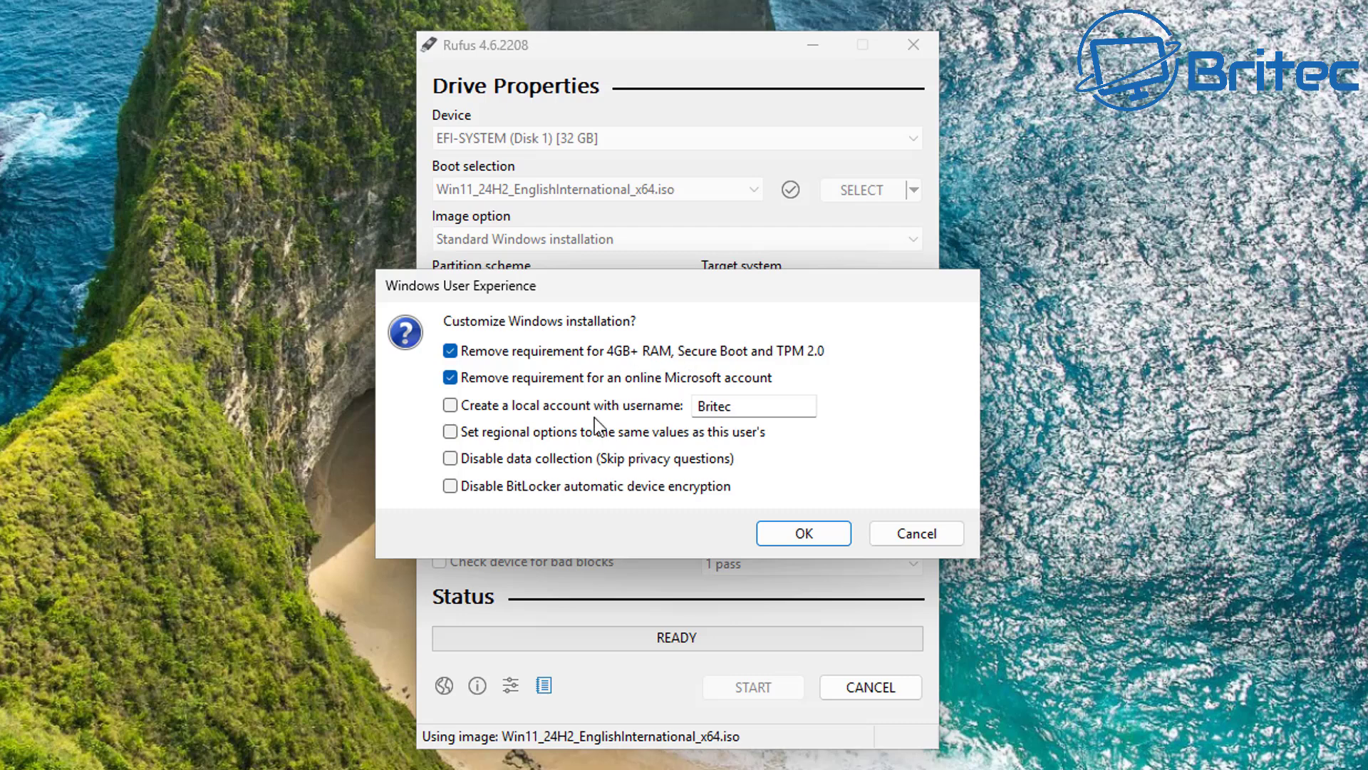
left_click(449, 406)
left_click(451, 463)
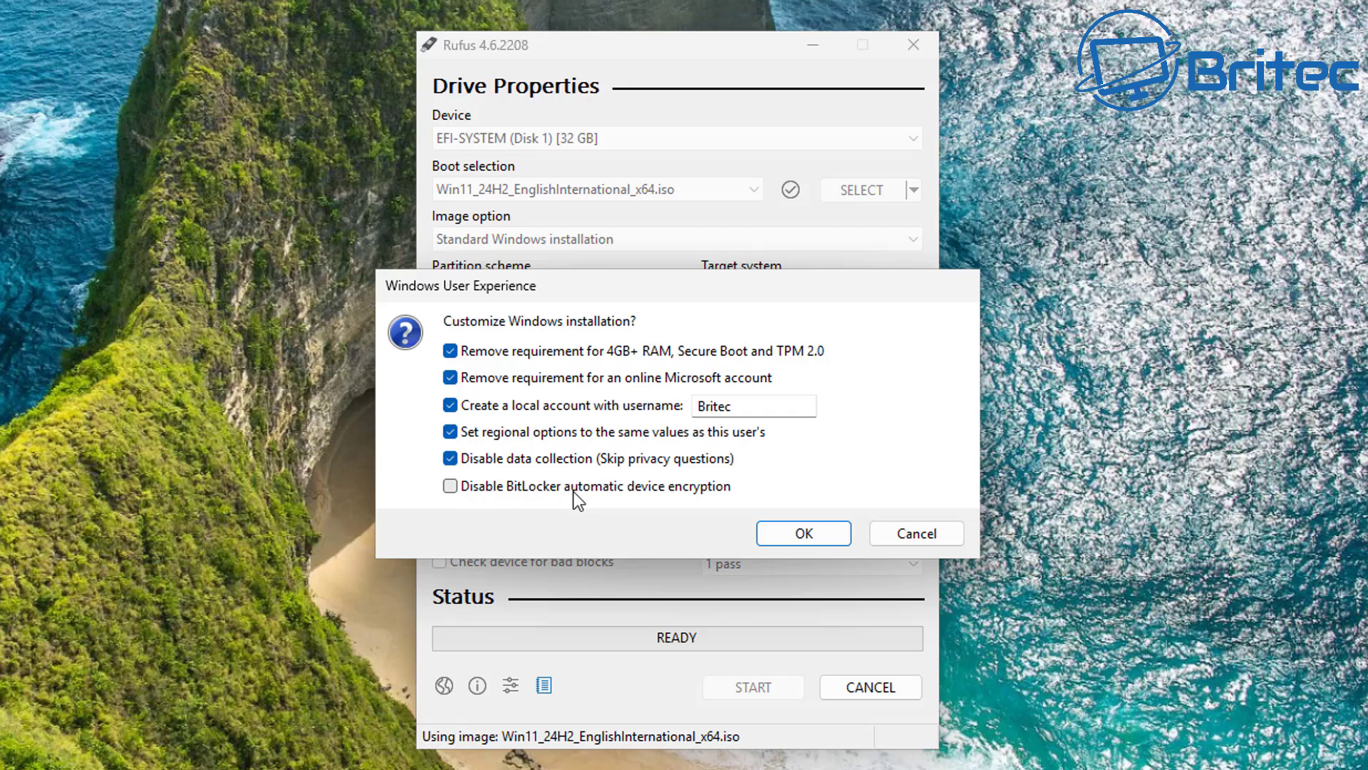
left_click(450, 486)
left_click(450, 351)
left_click(450, 352)
left_click(824, 540)
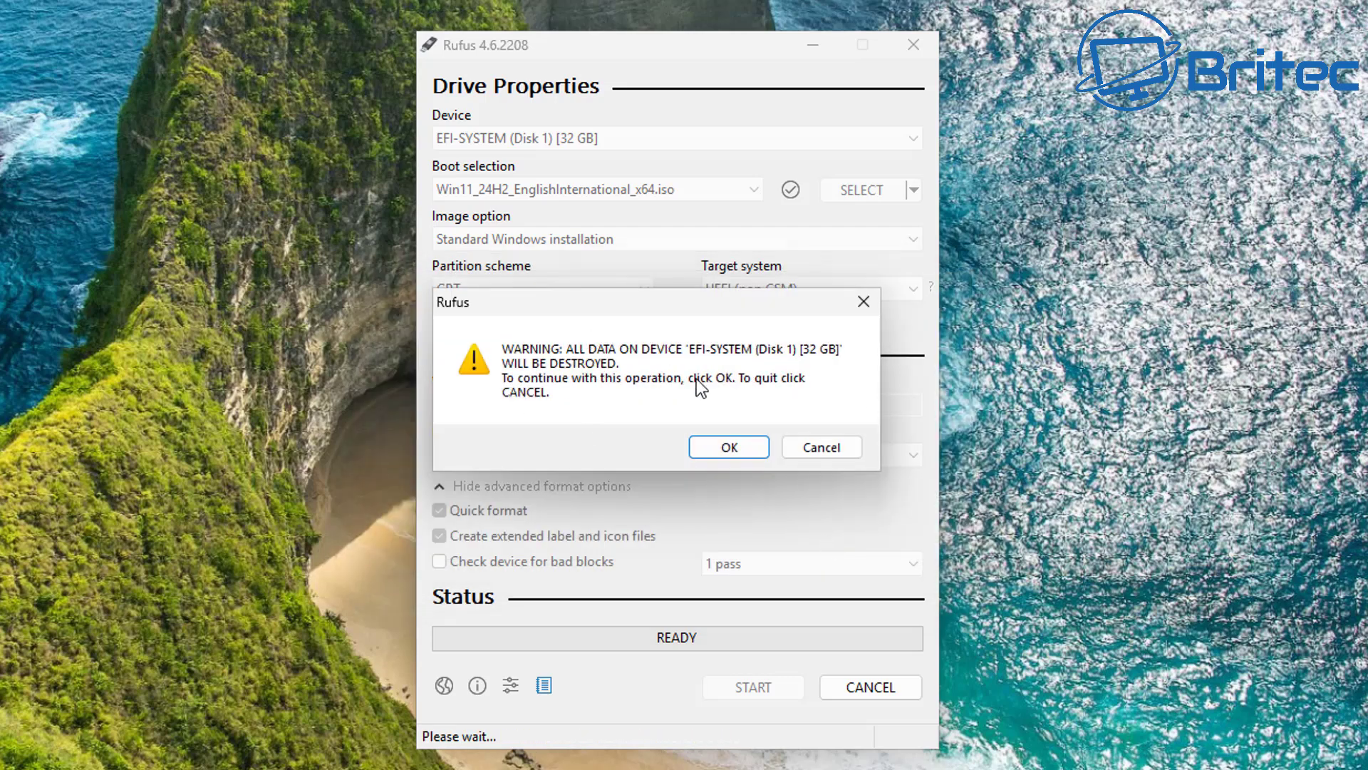
- Accept the data-erase and multiple-partition warnings, let the write finish, then close Rufus
left_click(721, 455)
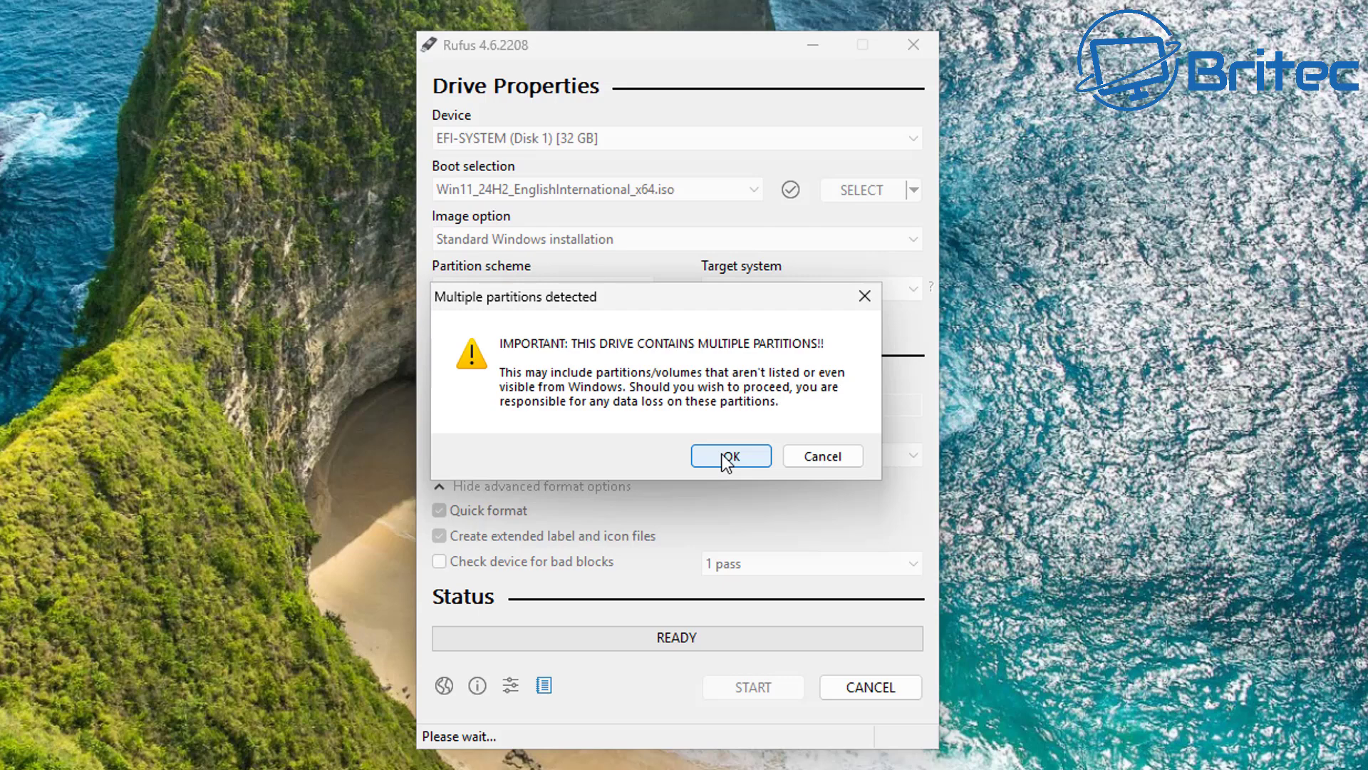
left_click(721, 455)
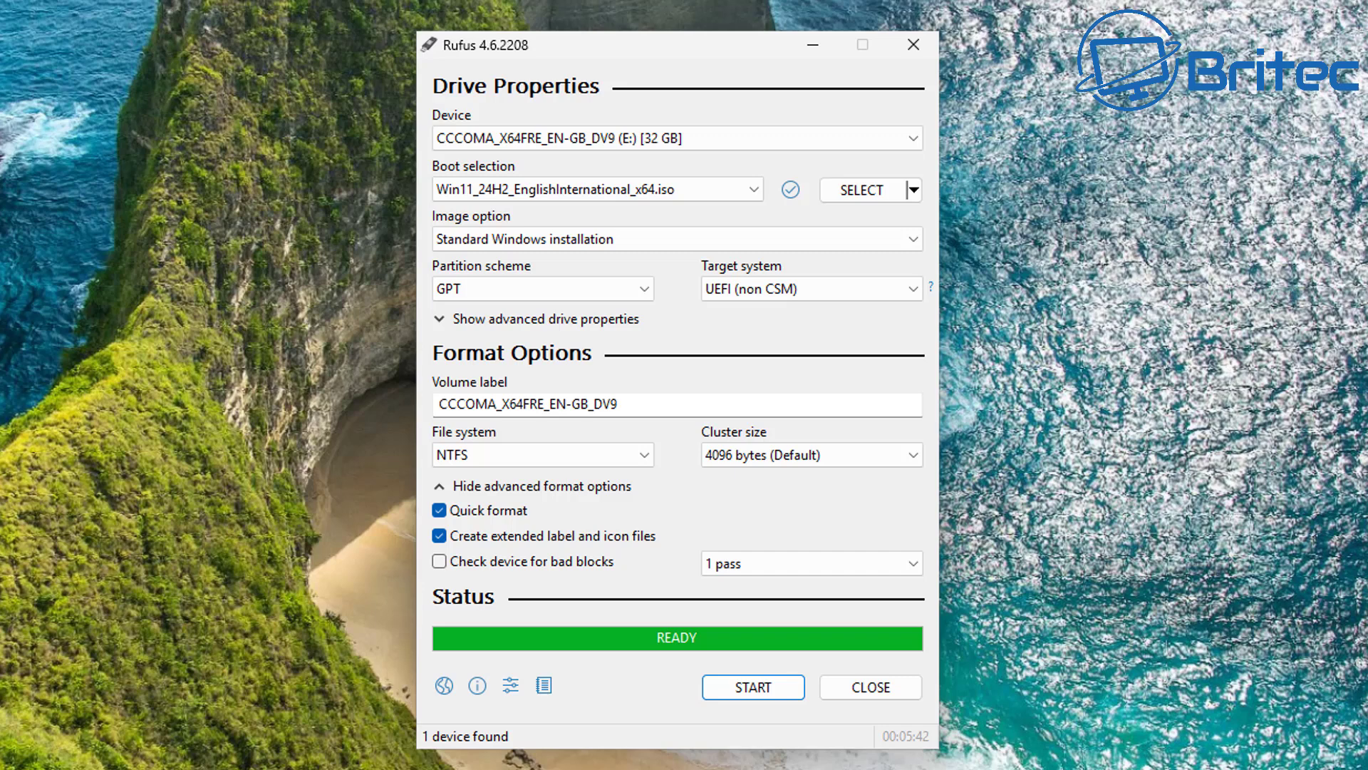
left_click(876, 687)
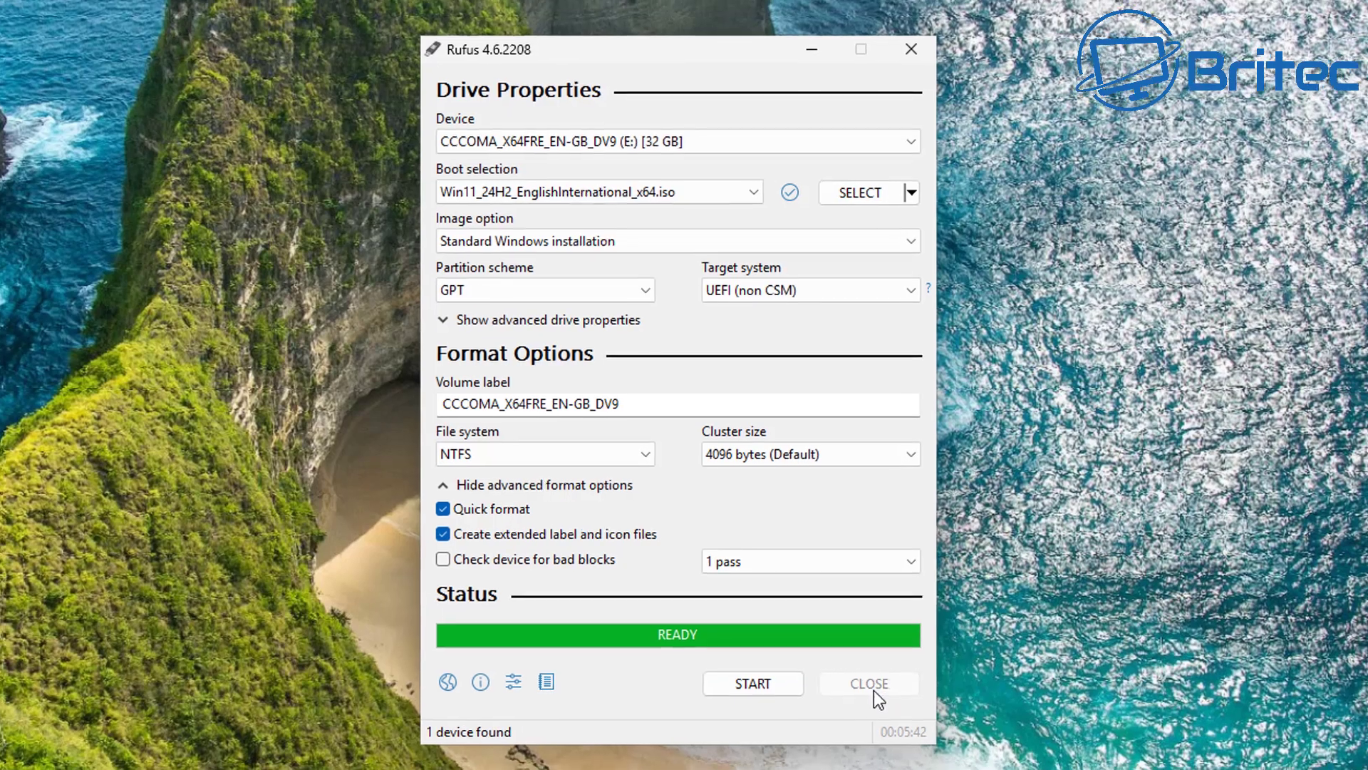